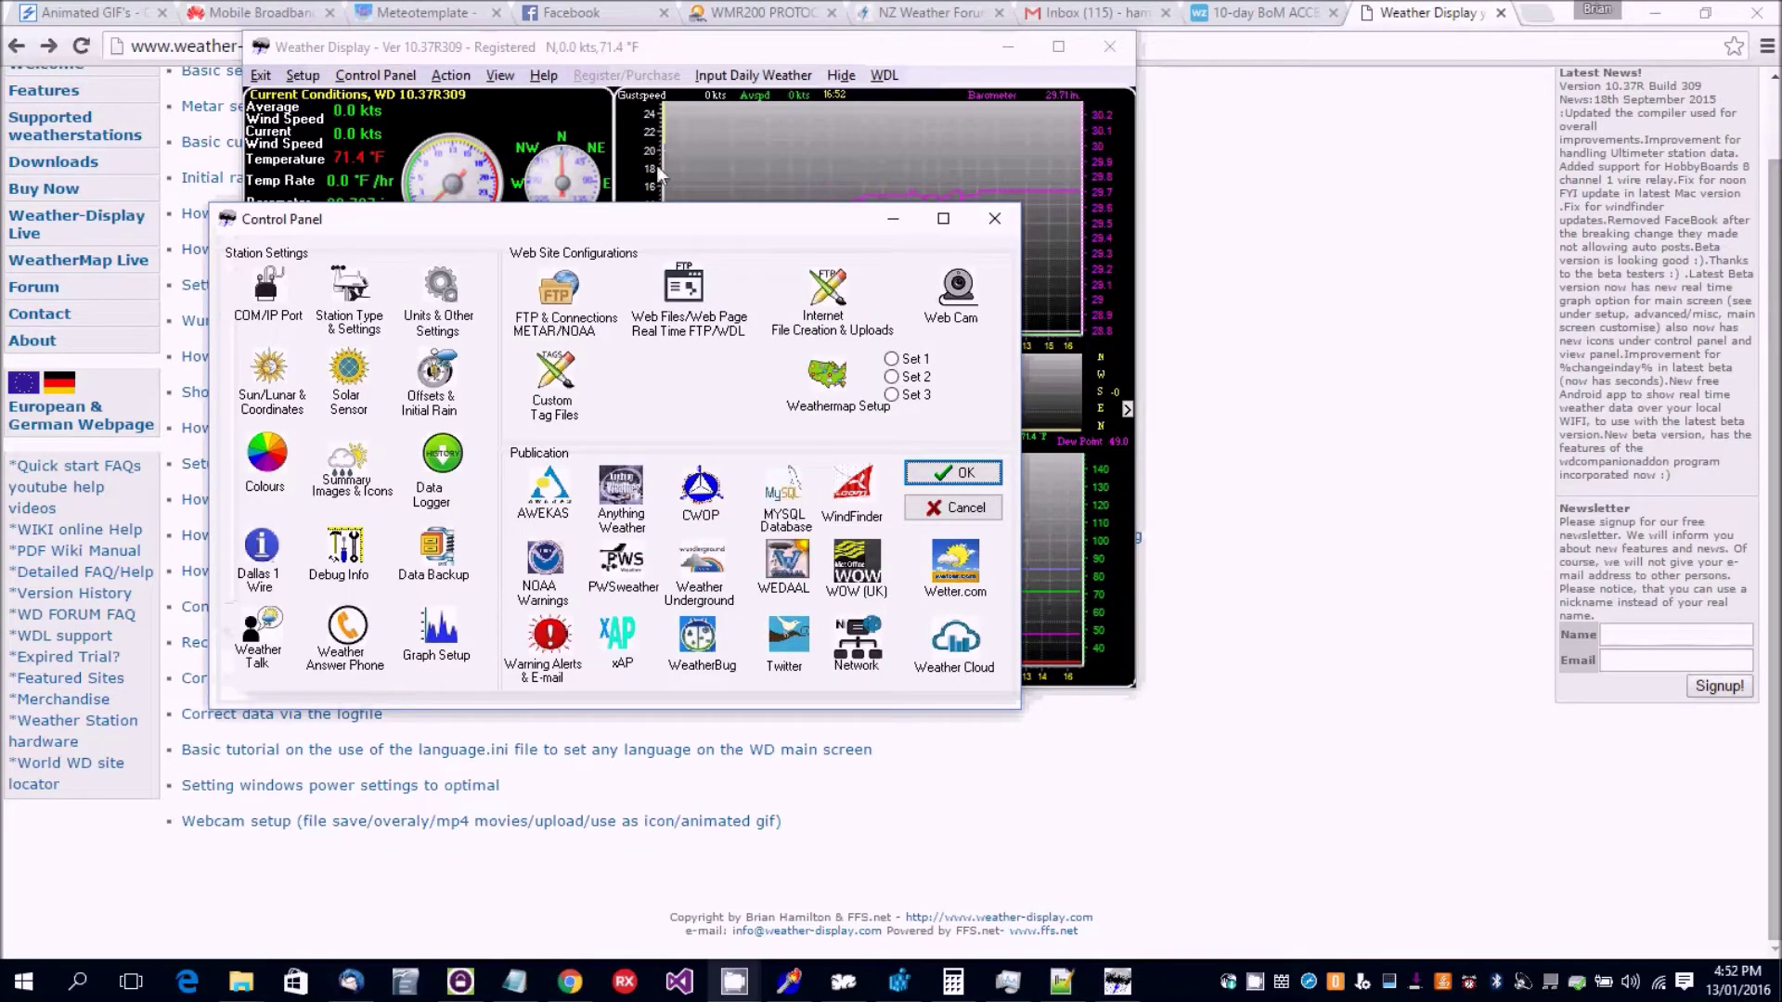
Step: Open the direct live web cam capture setup and choose Logitech QuickCam Pro 9000 as the video capture device
click(957, 289)
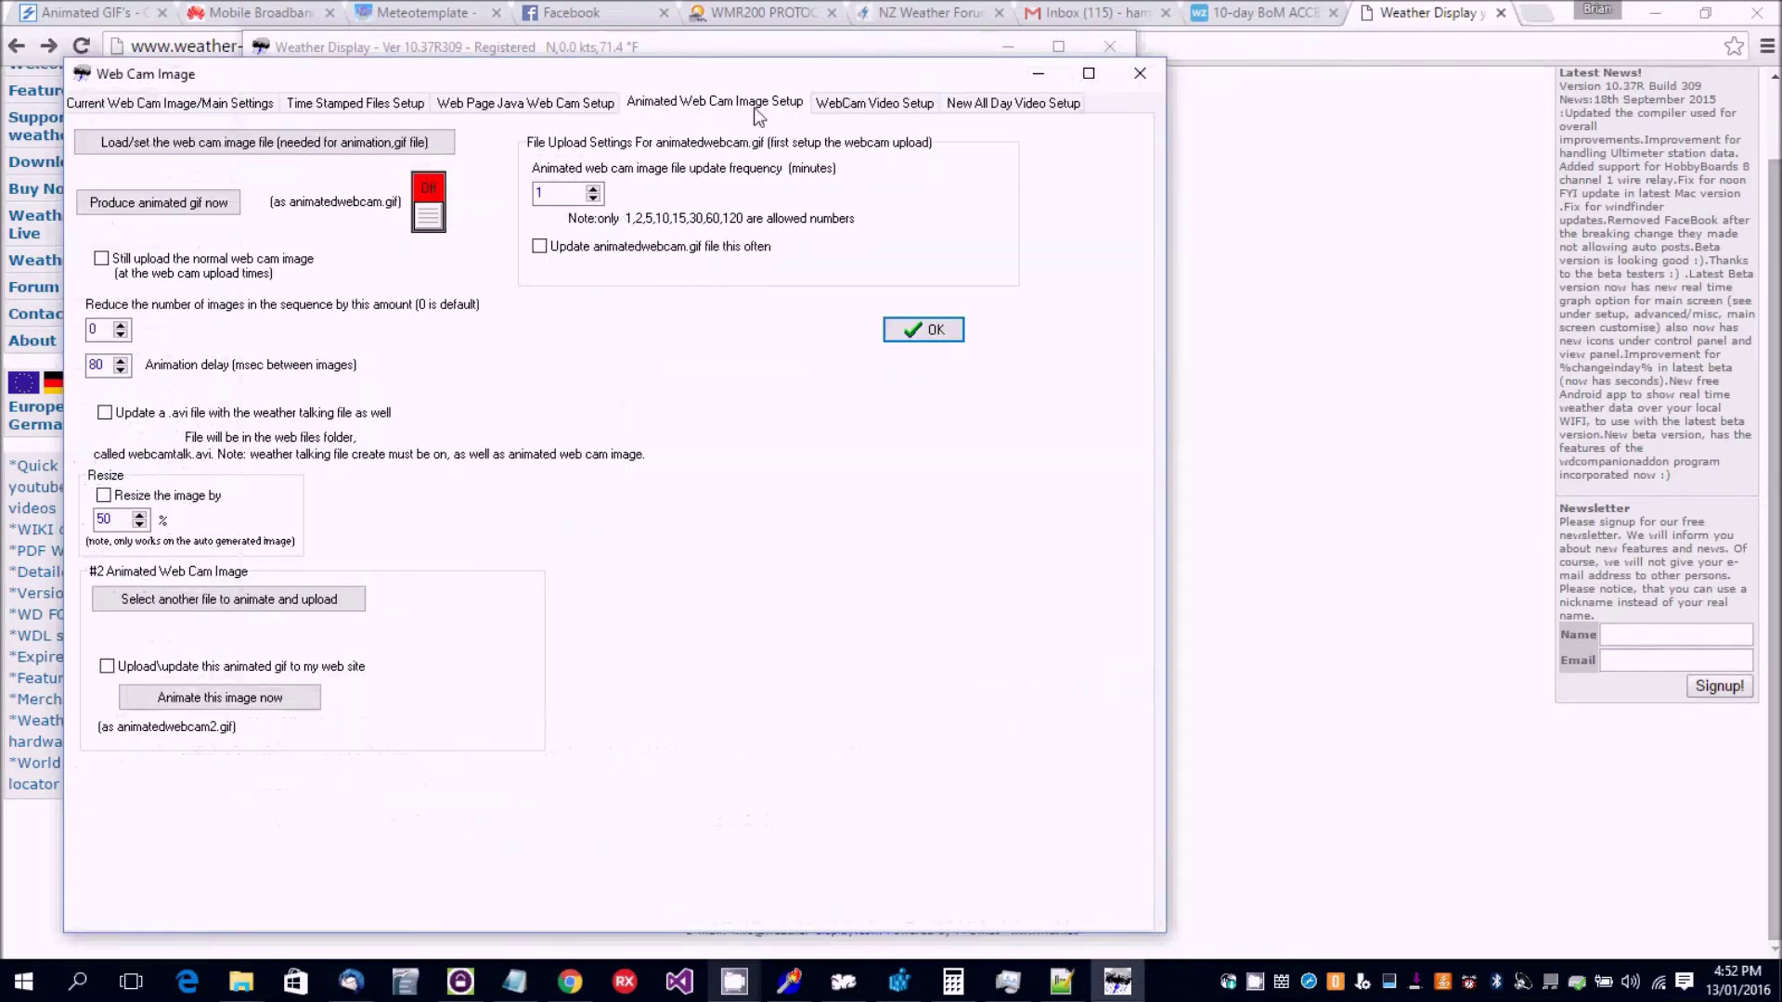
click(198, 104)
click(738, 442)
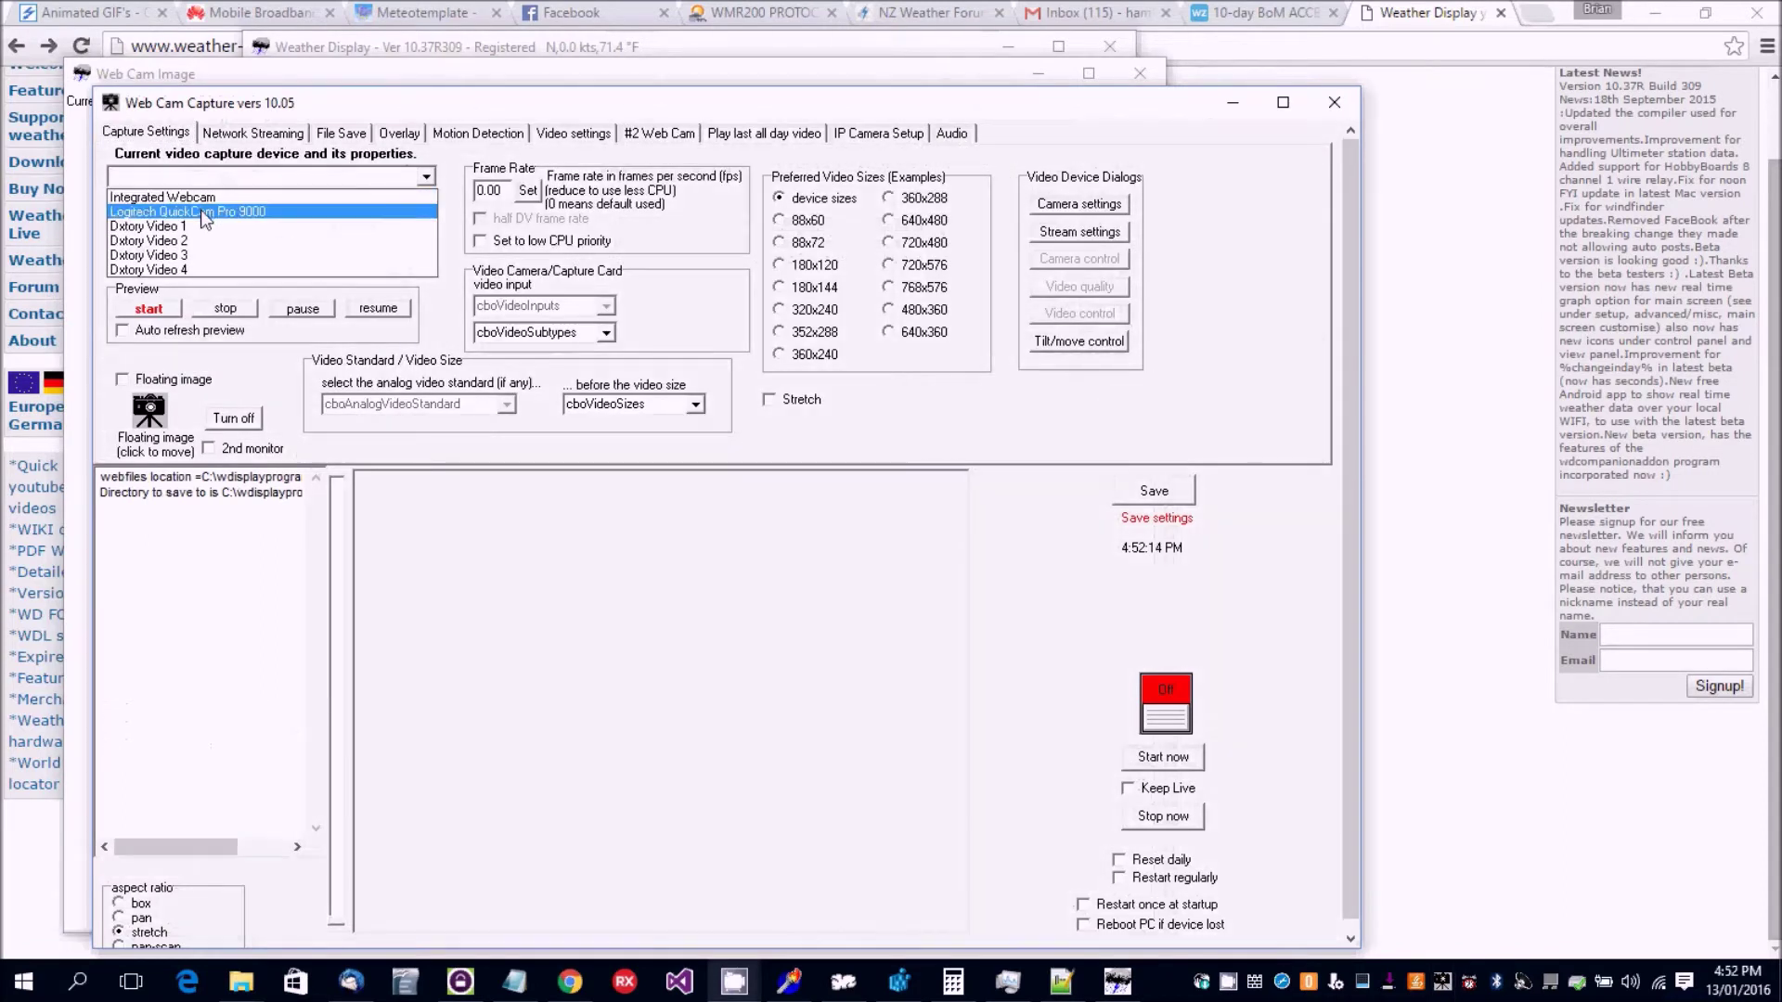
click(204, 211)
Step: Start the live web cam capture with Keep Live enabled and save the capture settings
click(1175, 759)
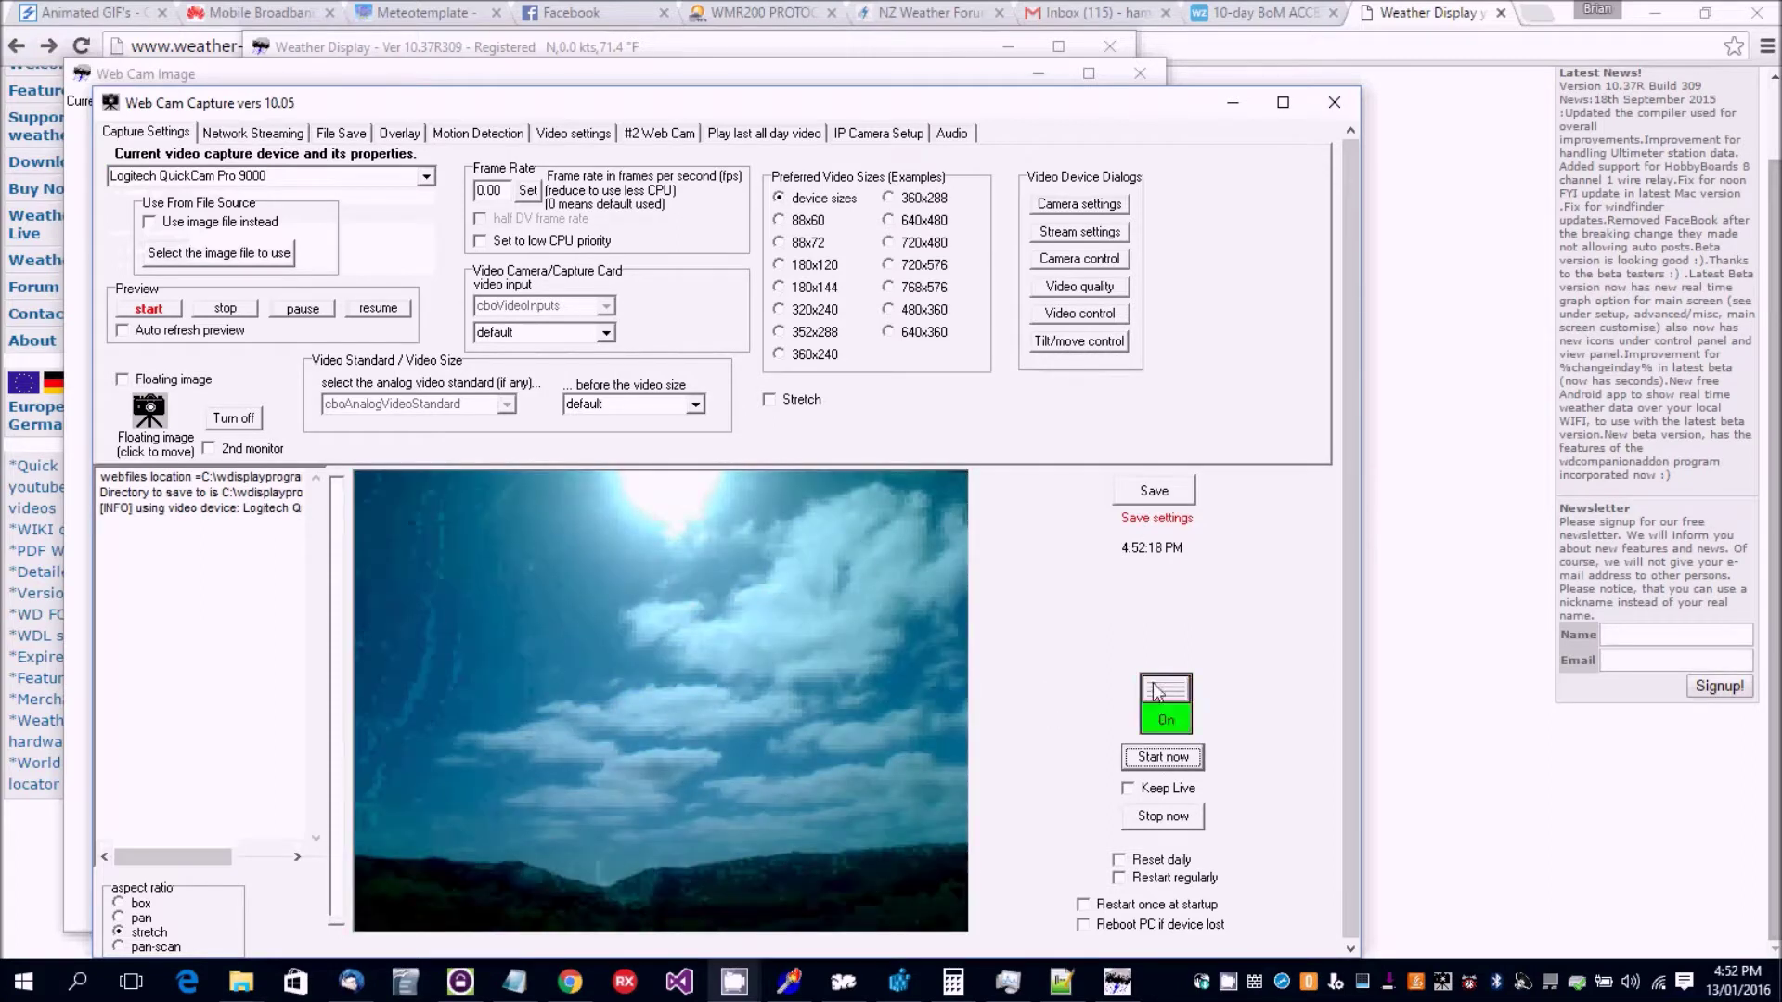
click(1127, 787)
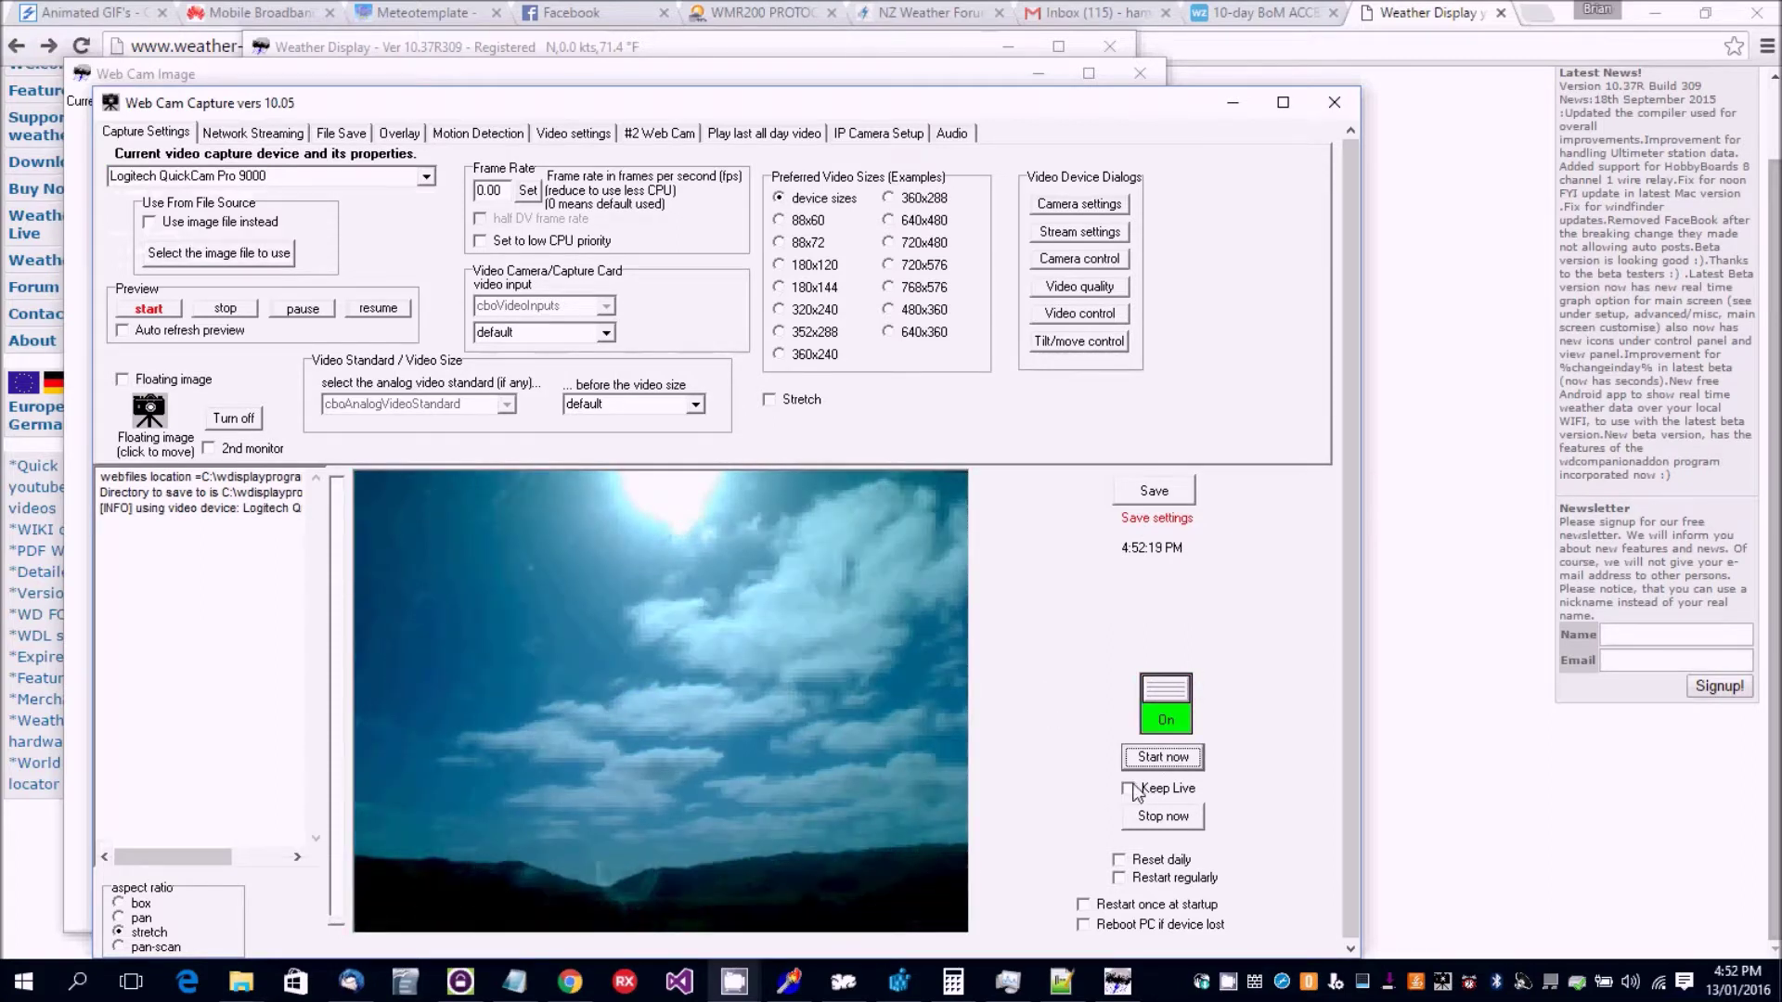
click(1151, 493)
Step: Turn on file creation for the captured image and apply jpgwebcam.jpg as the jpg file name
click(349, 139)
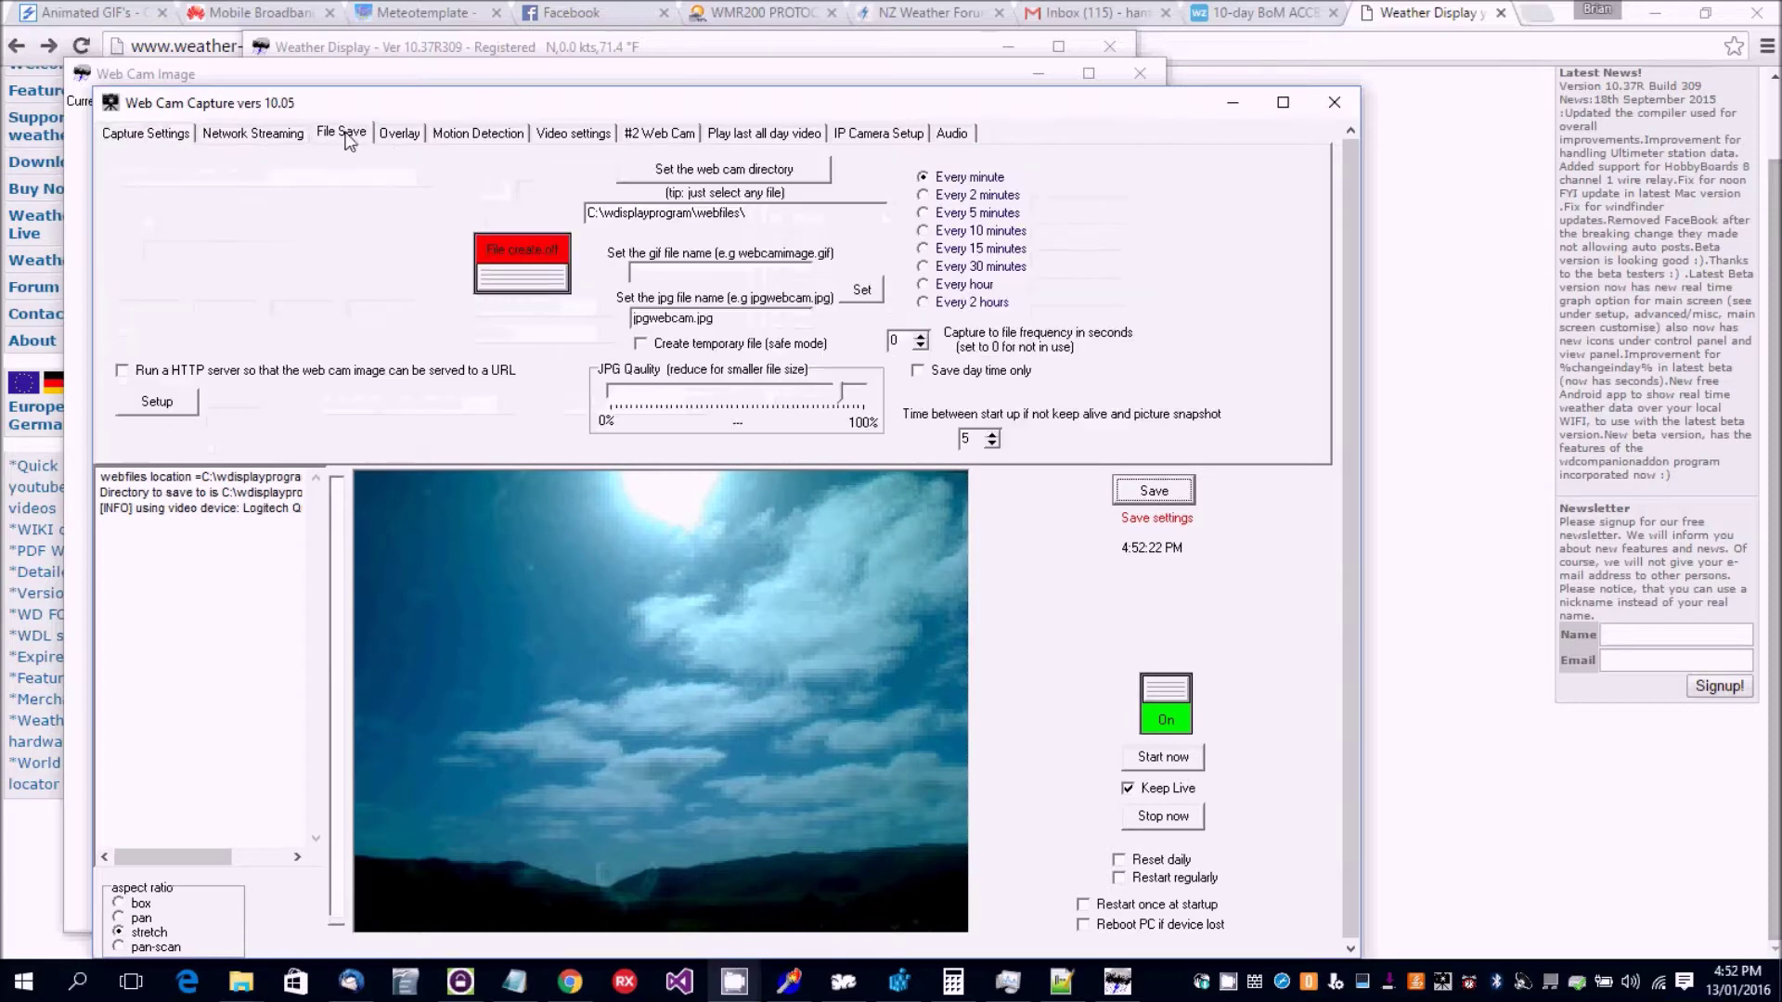
click(501, 243)
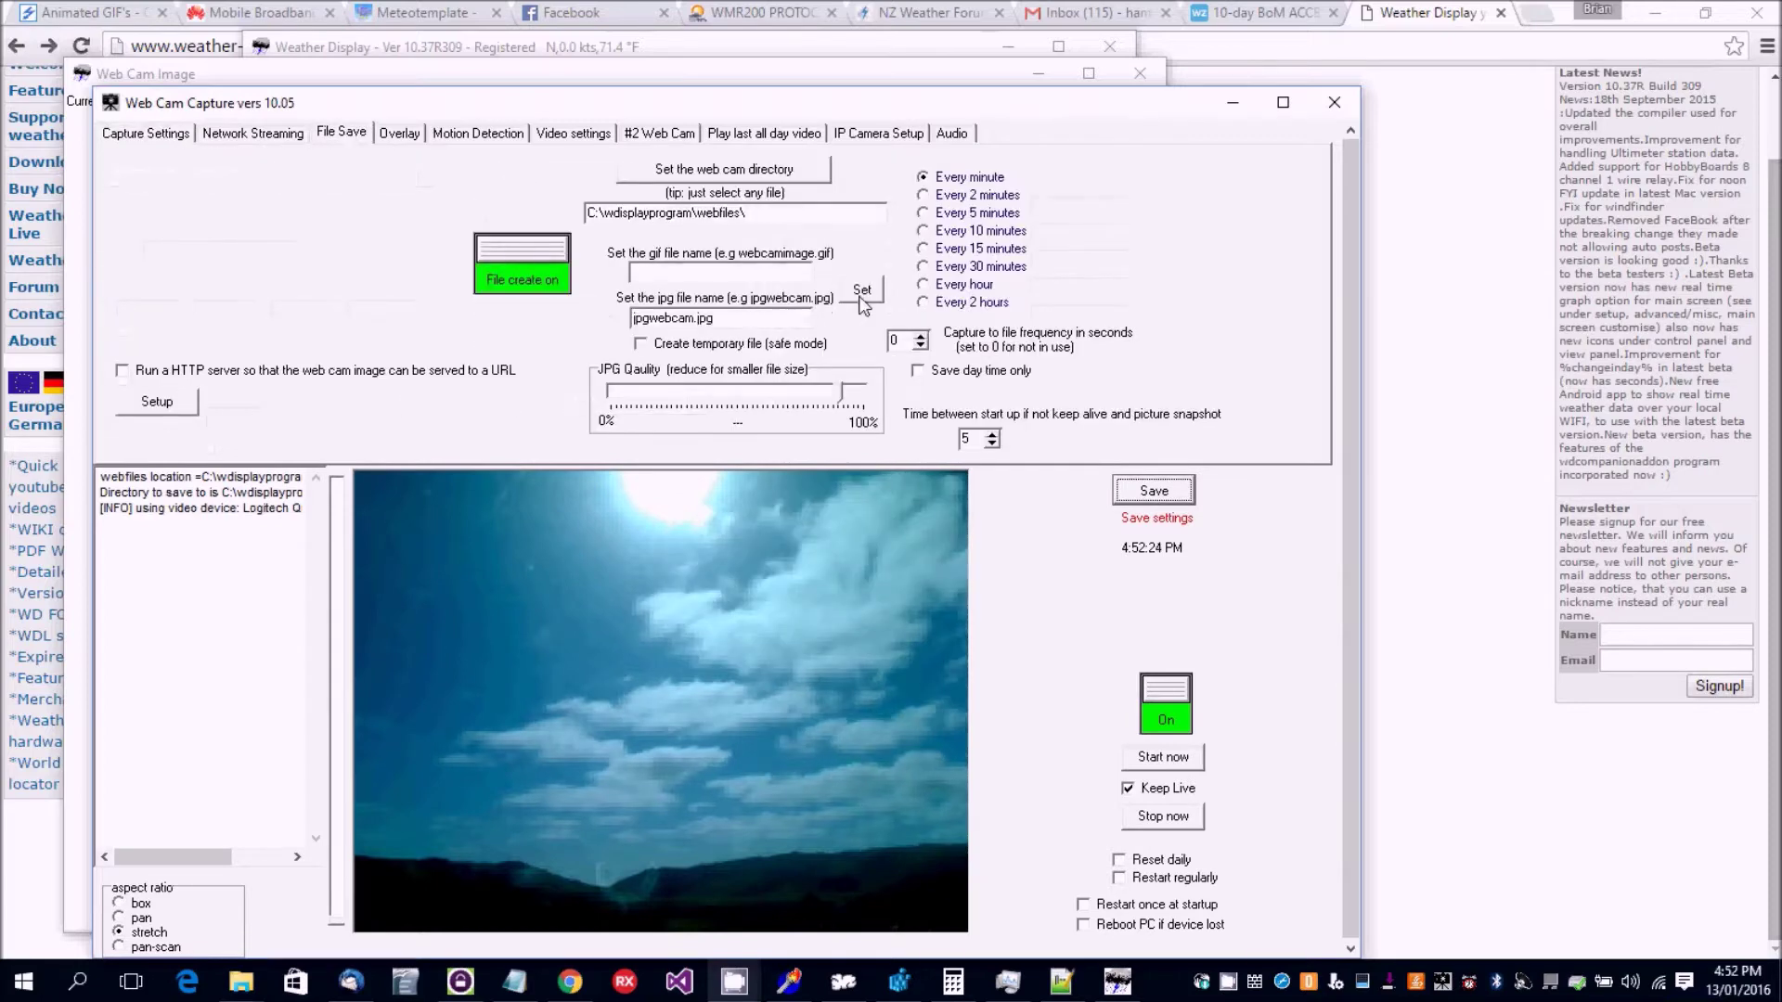
click(861, 290)
Step: Enable the weather label overlay with a time stamp, wind info and temperature
click(405, 133)
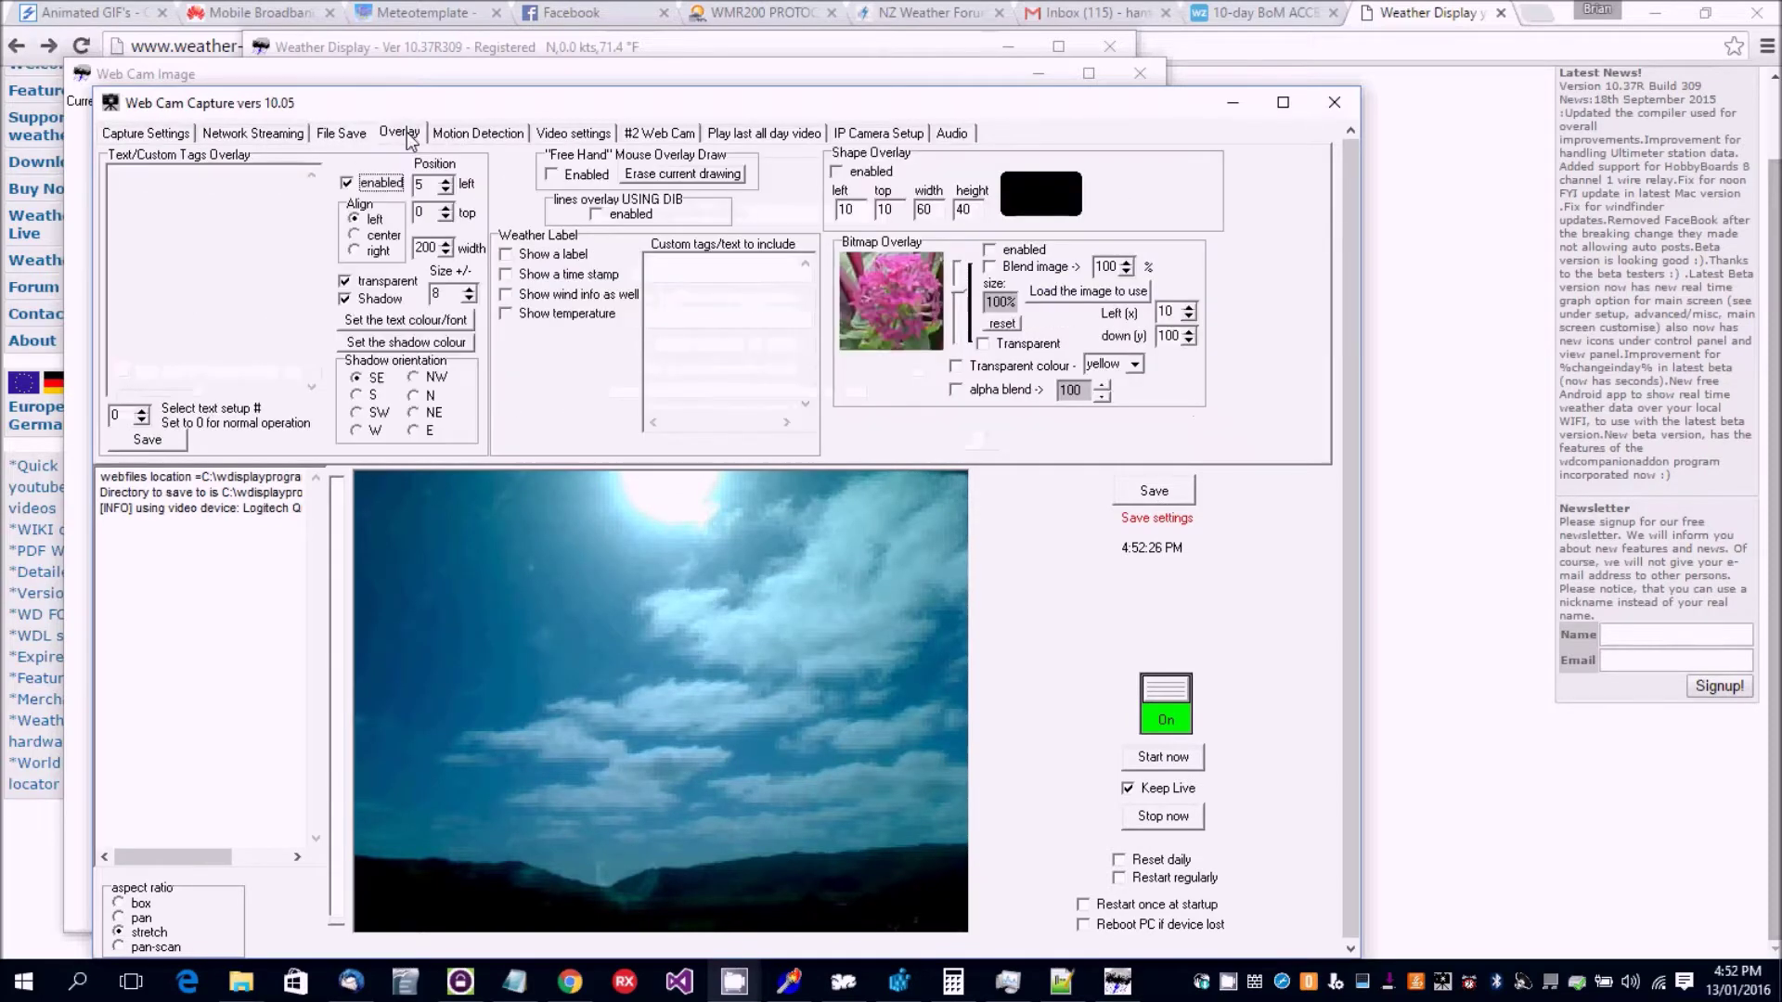
click(520, 256)
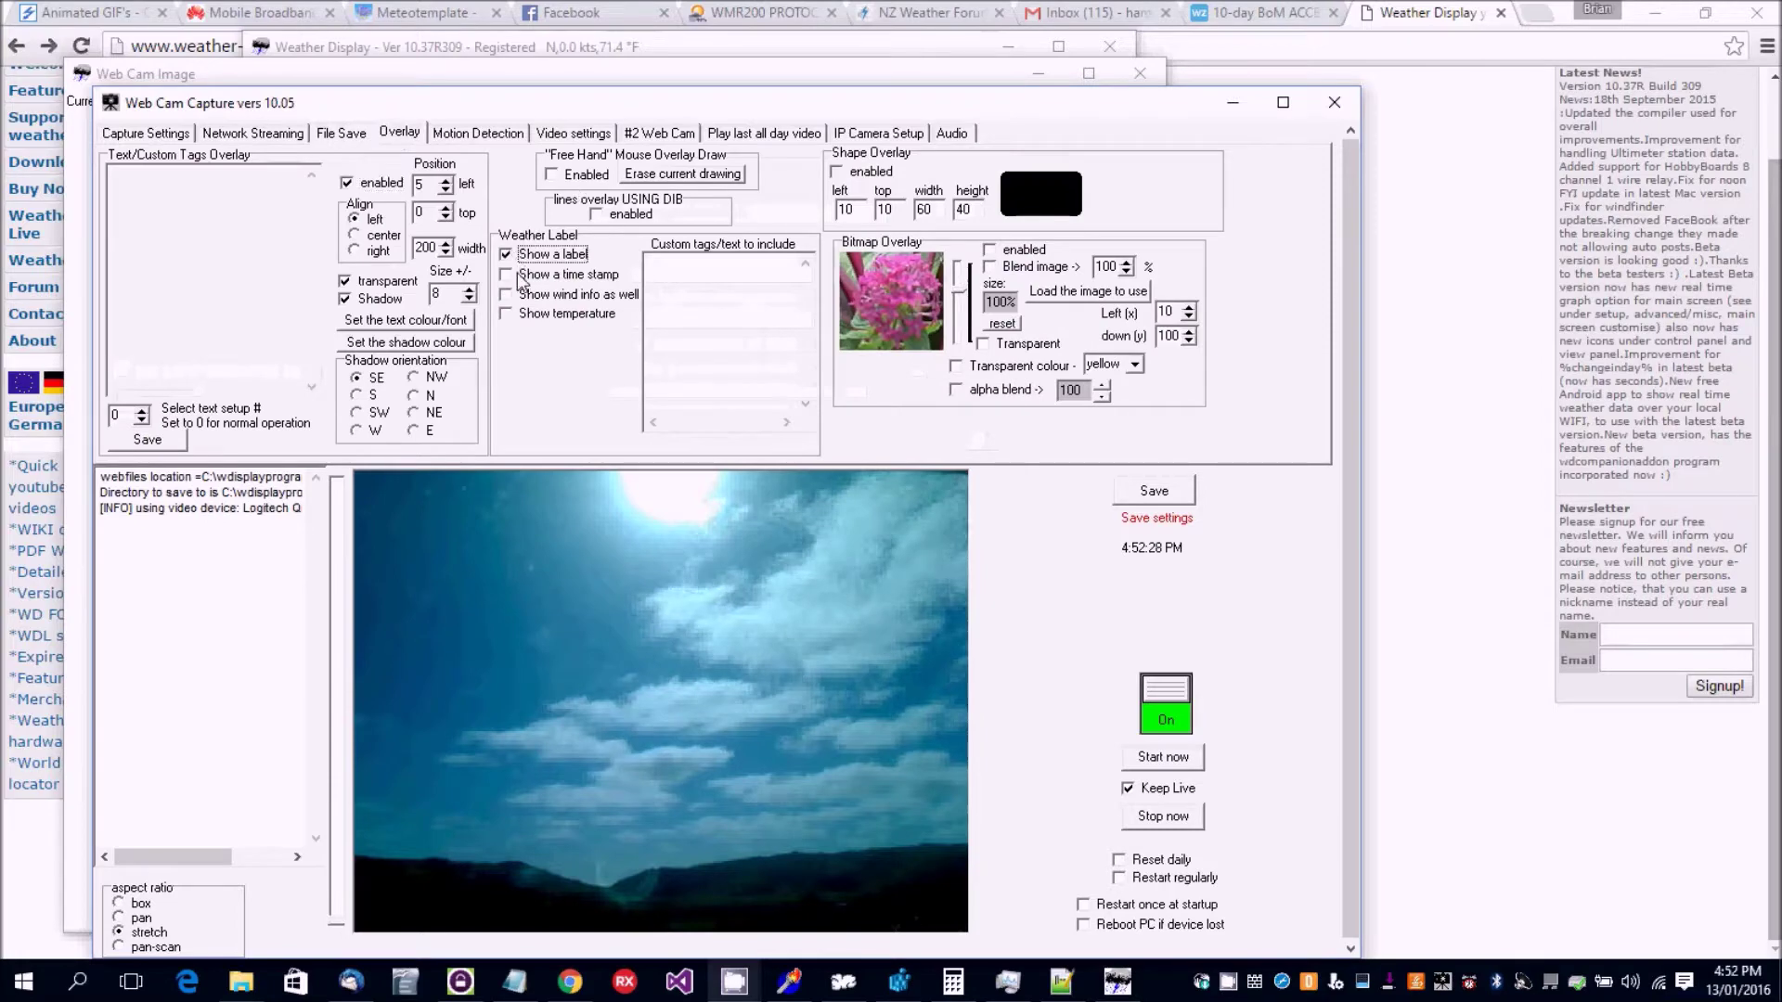
click(511, 275)
click(507, 297)
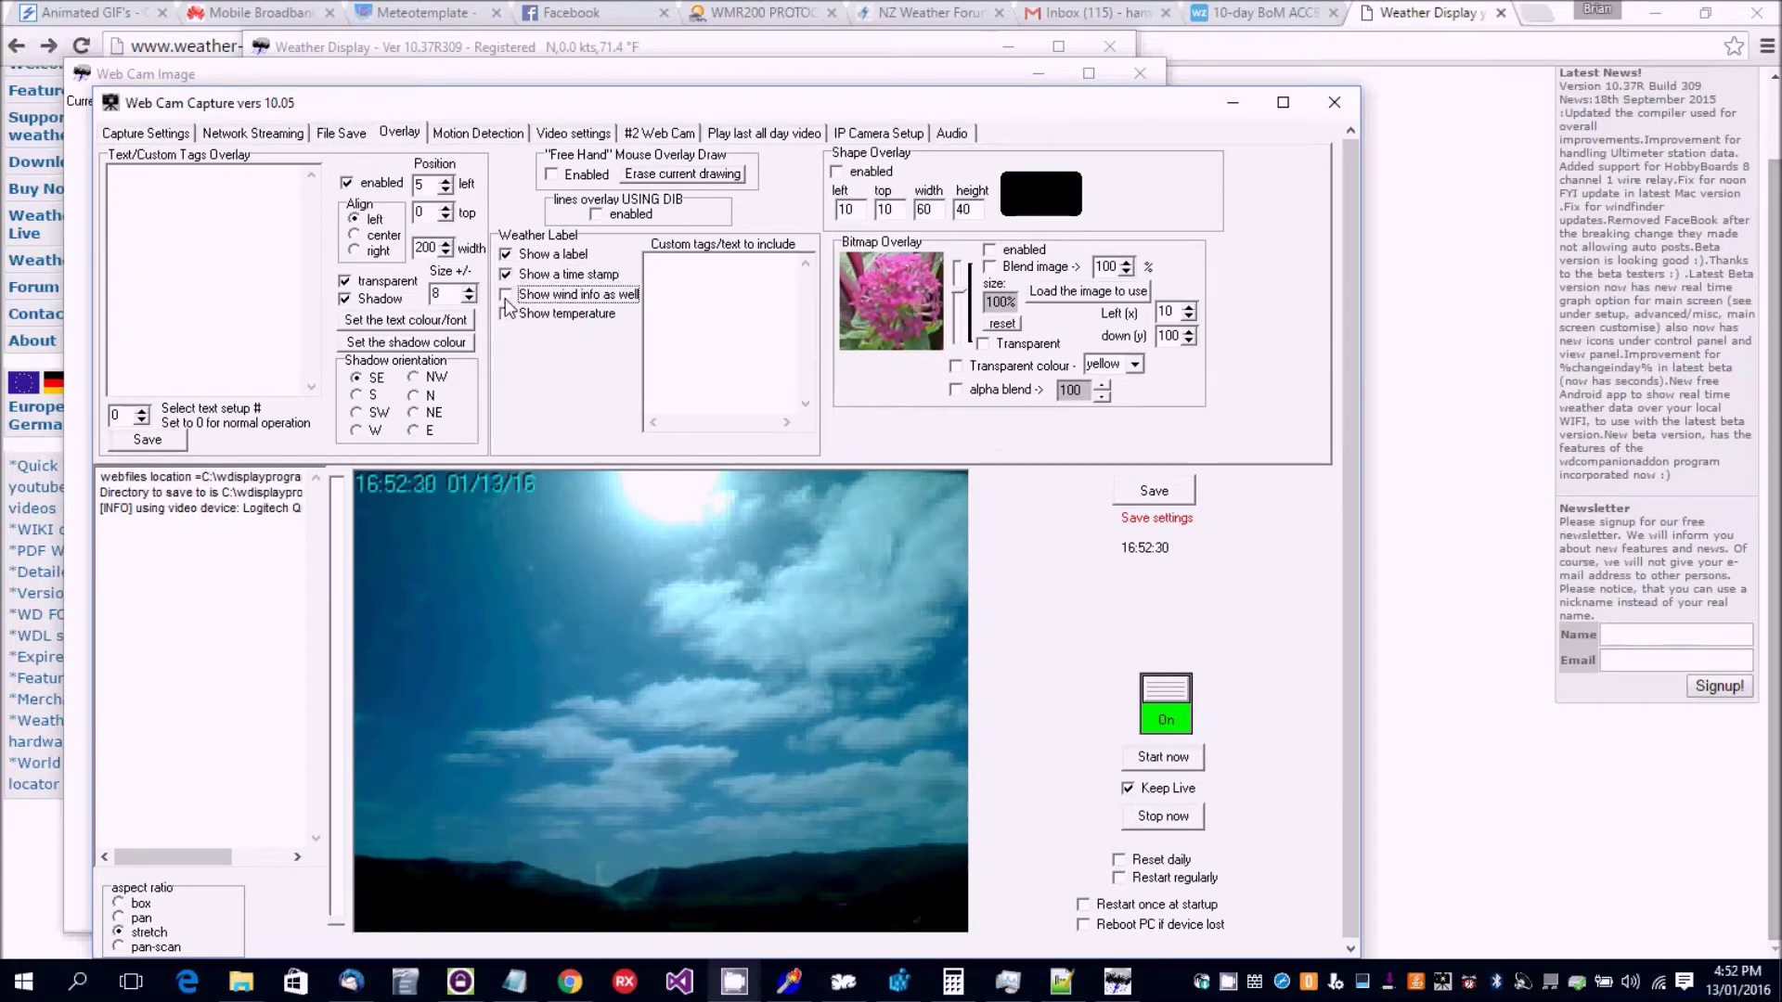
click(507, 315)
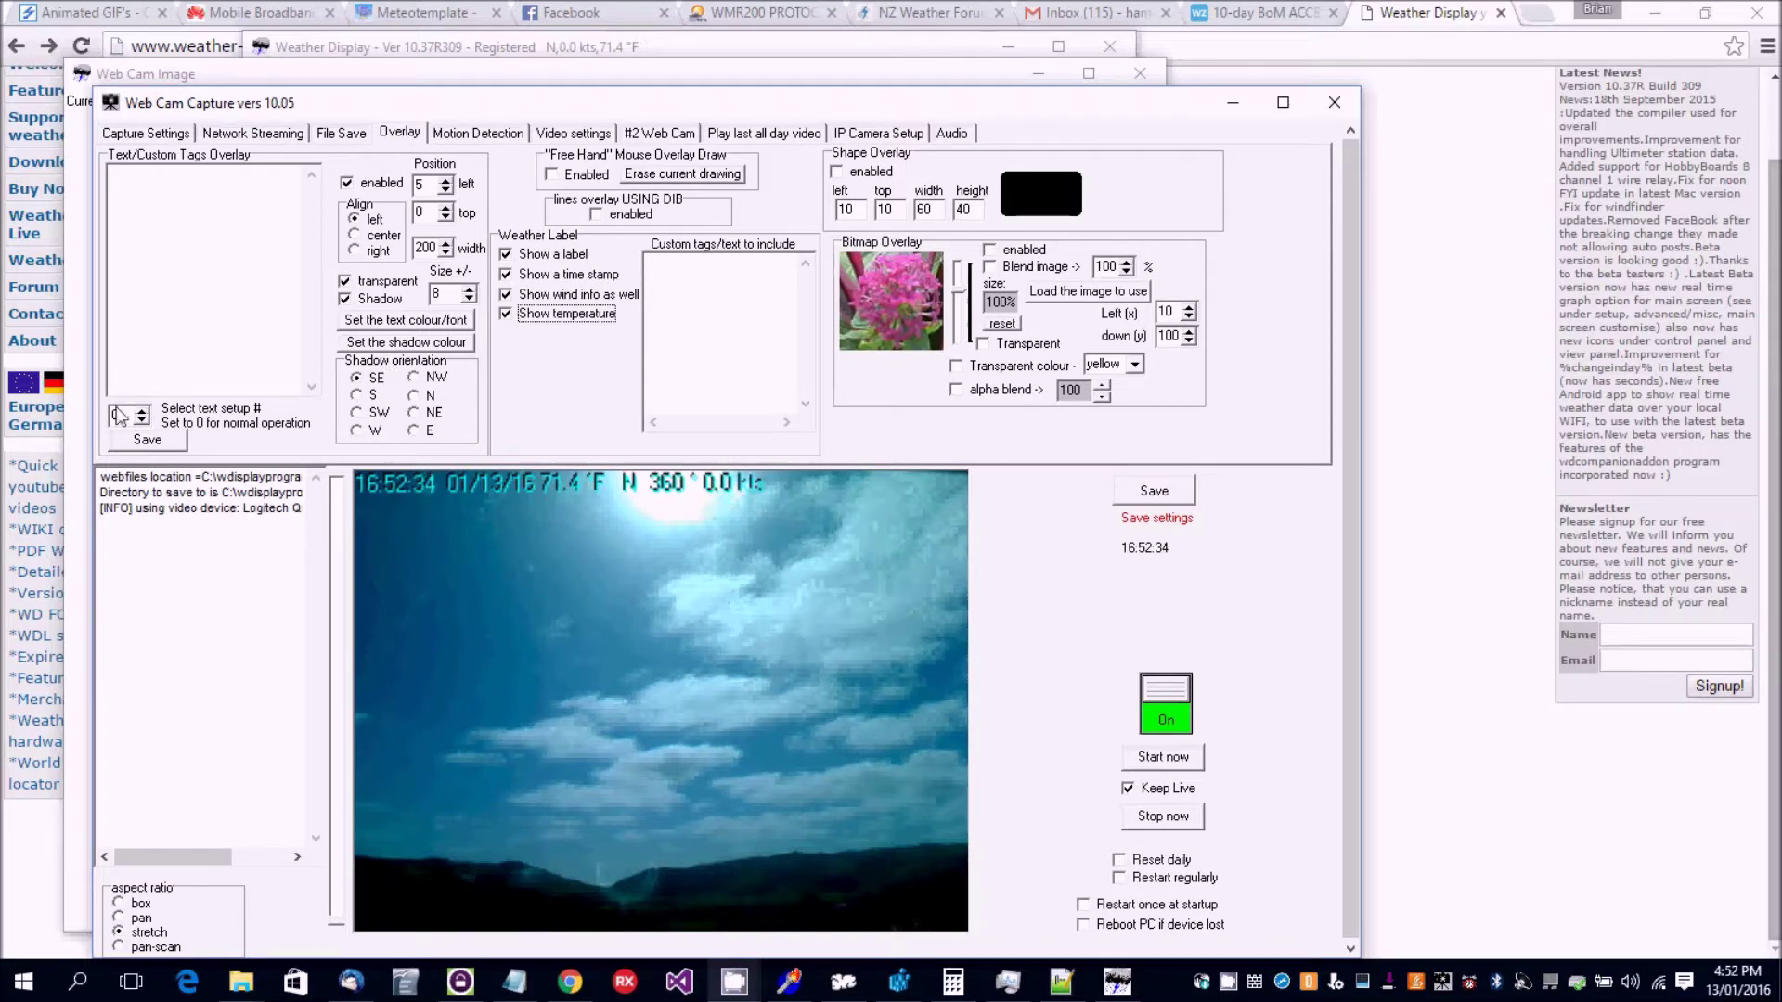
Step: Copy the %dayrn% tag from tagslist.txt in Notepad into the overlay text of text setup 1 and save that setup
click(142, 411)
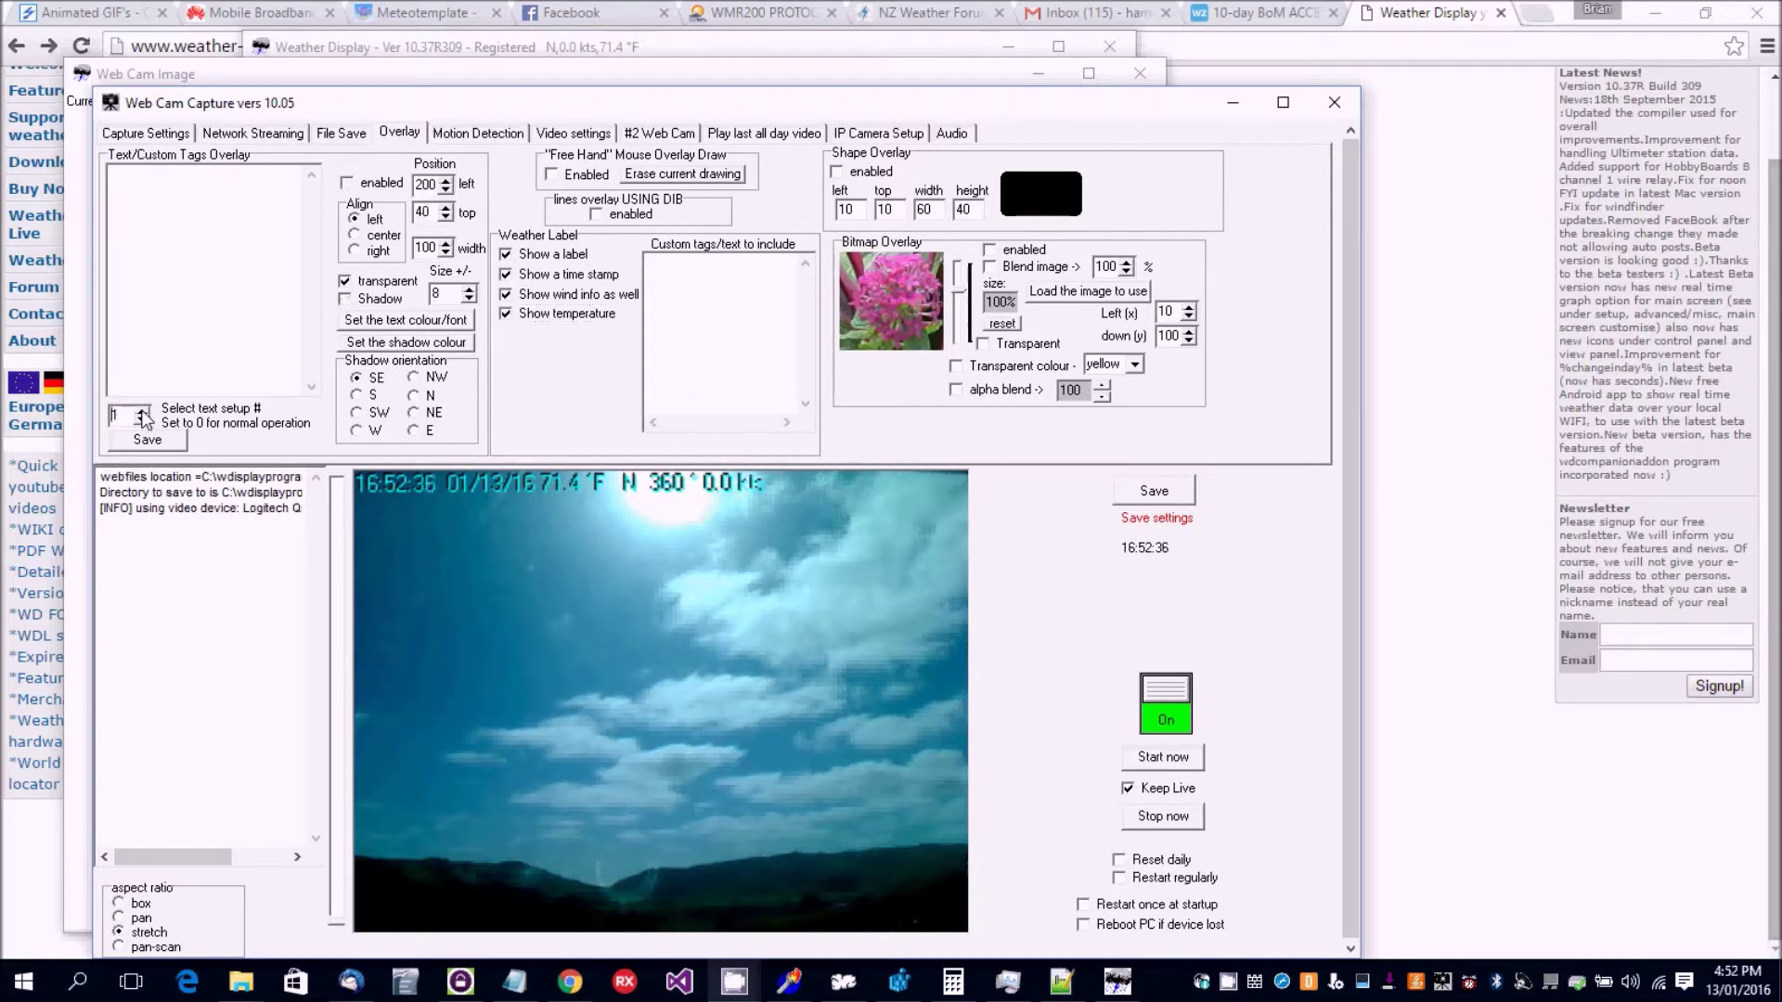
click(515, 981)
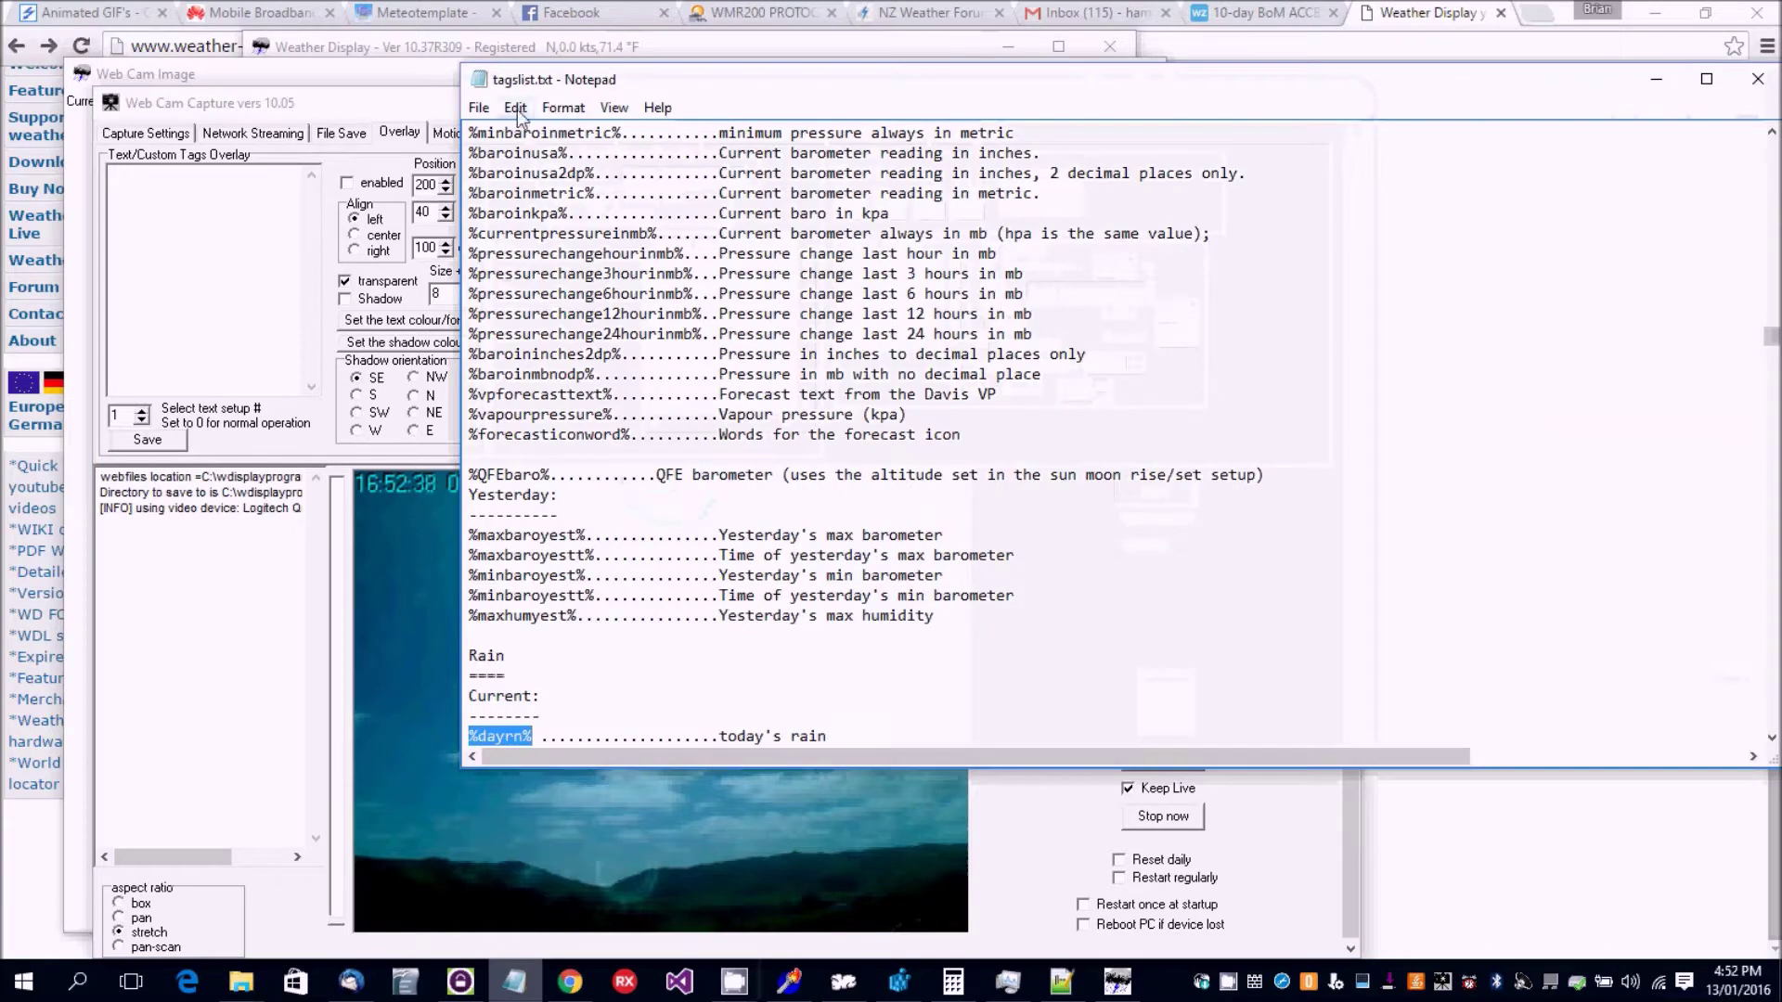
right_click(519, 730)
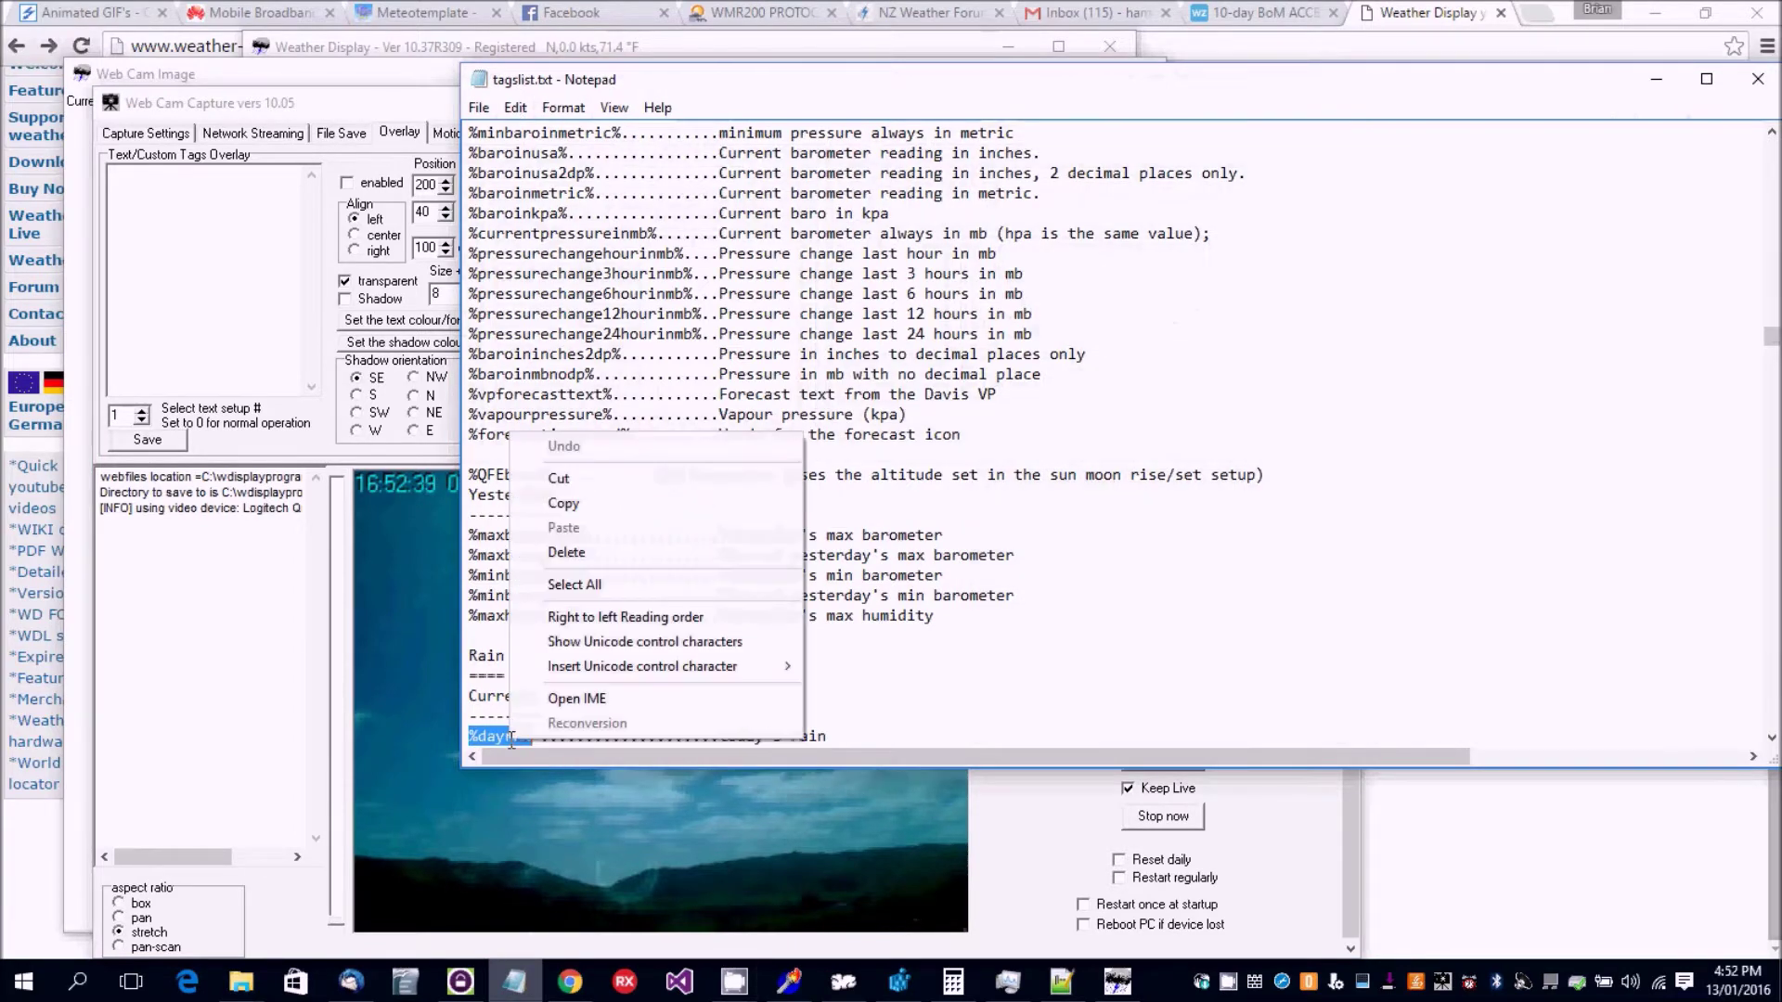
click(557, 508)
right_click(207, 207)
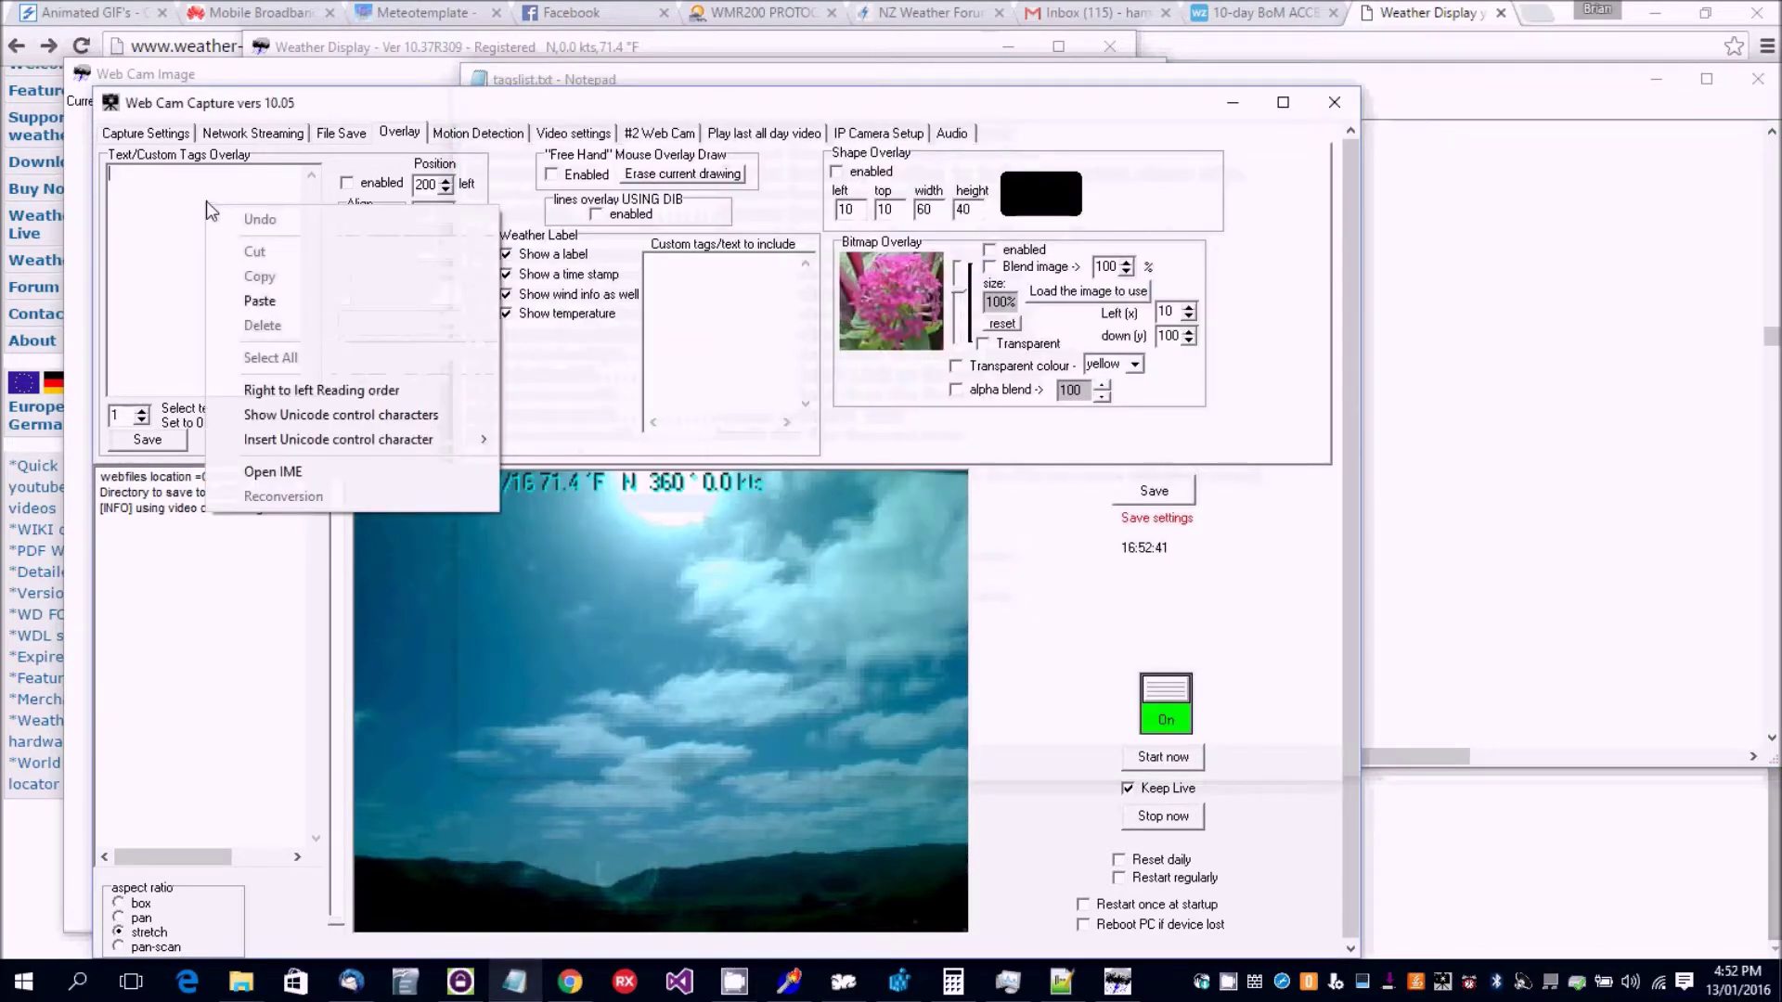
click(255, 299)
click(168, 442)
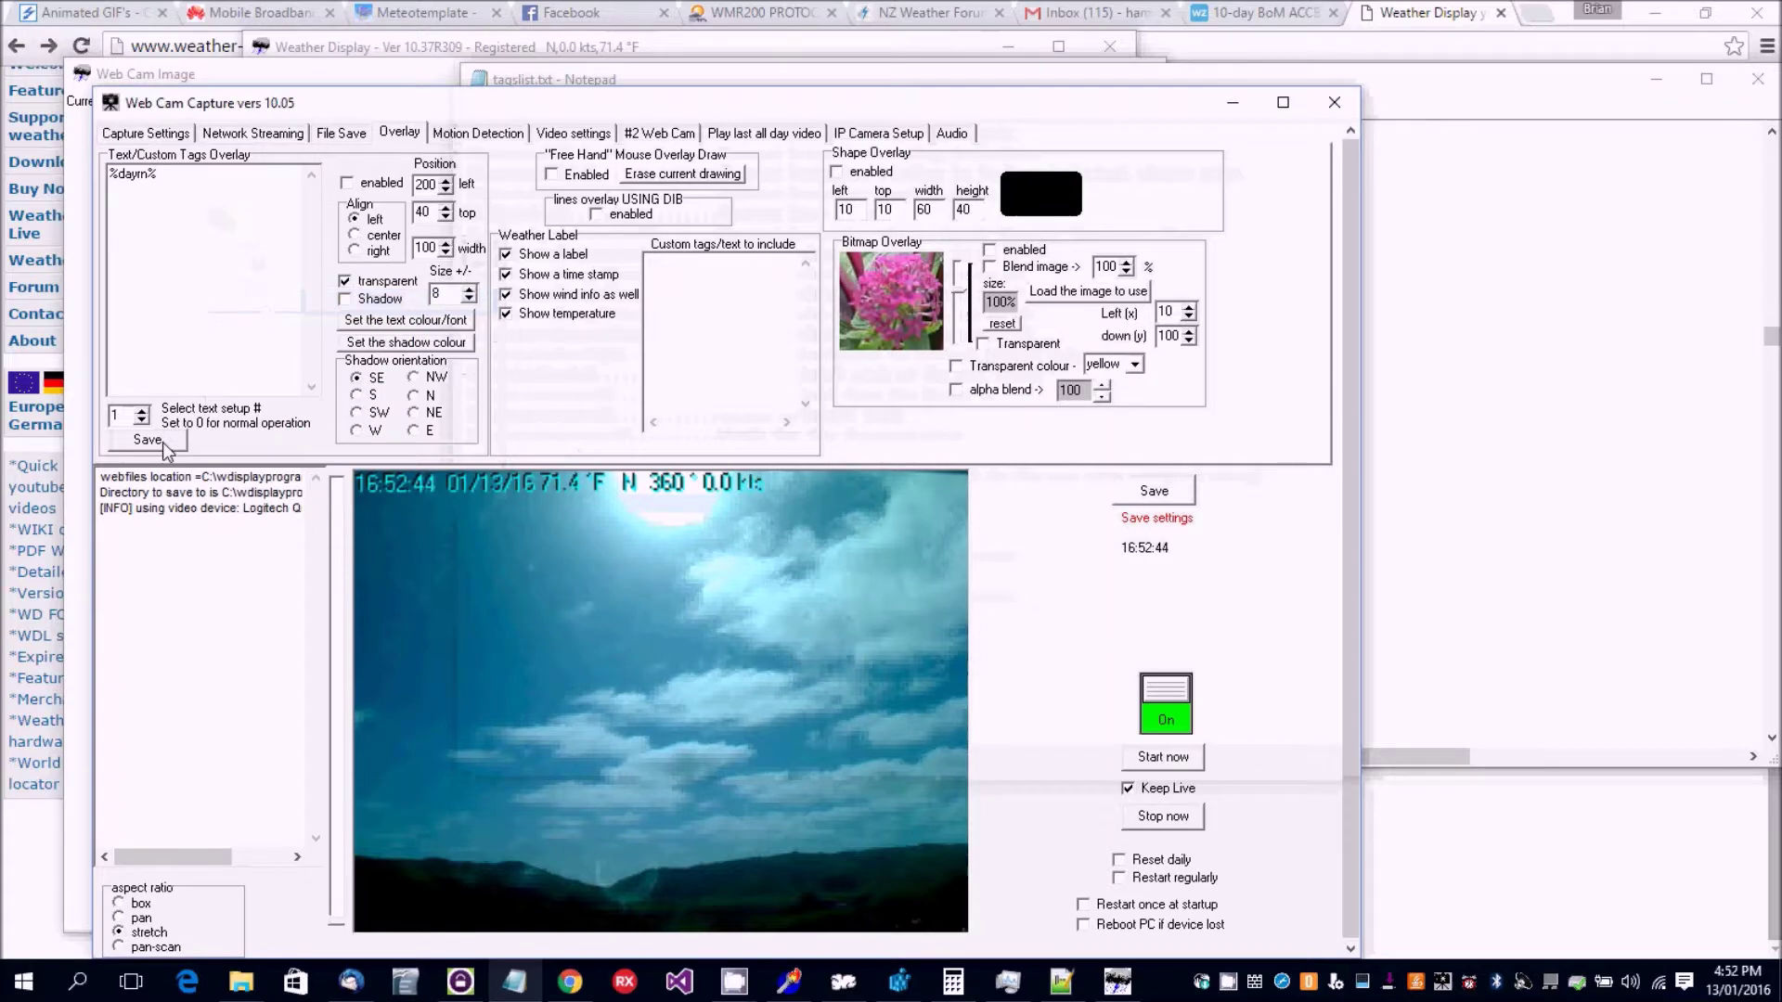
Step: Enable and save the text setup 1 overlay, then return to text setup 0 with its overlay enabled and save the capture settings
click(347, 184)
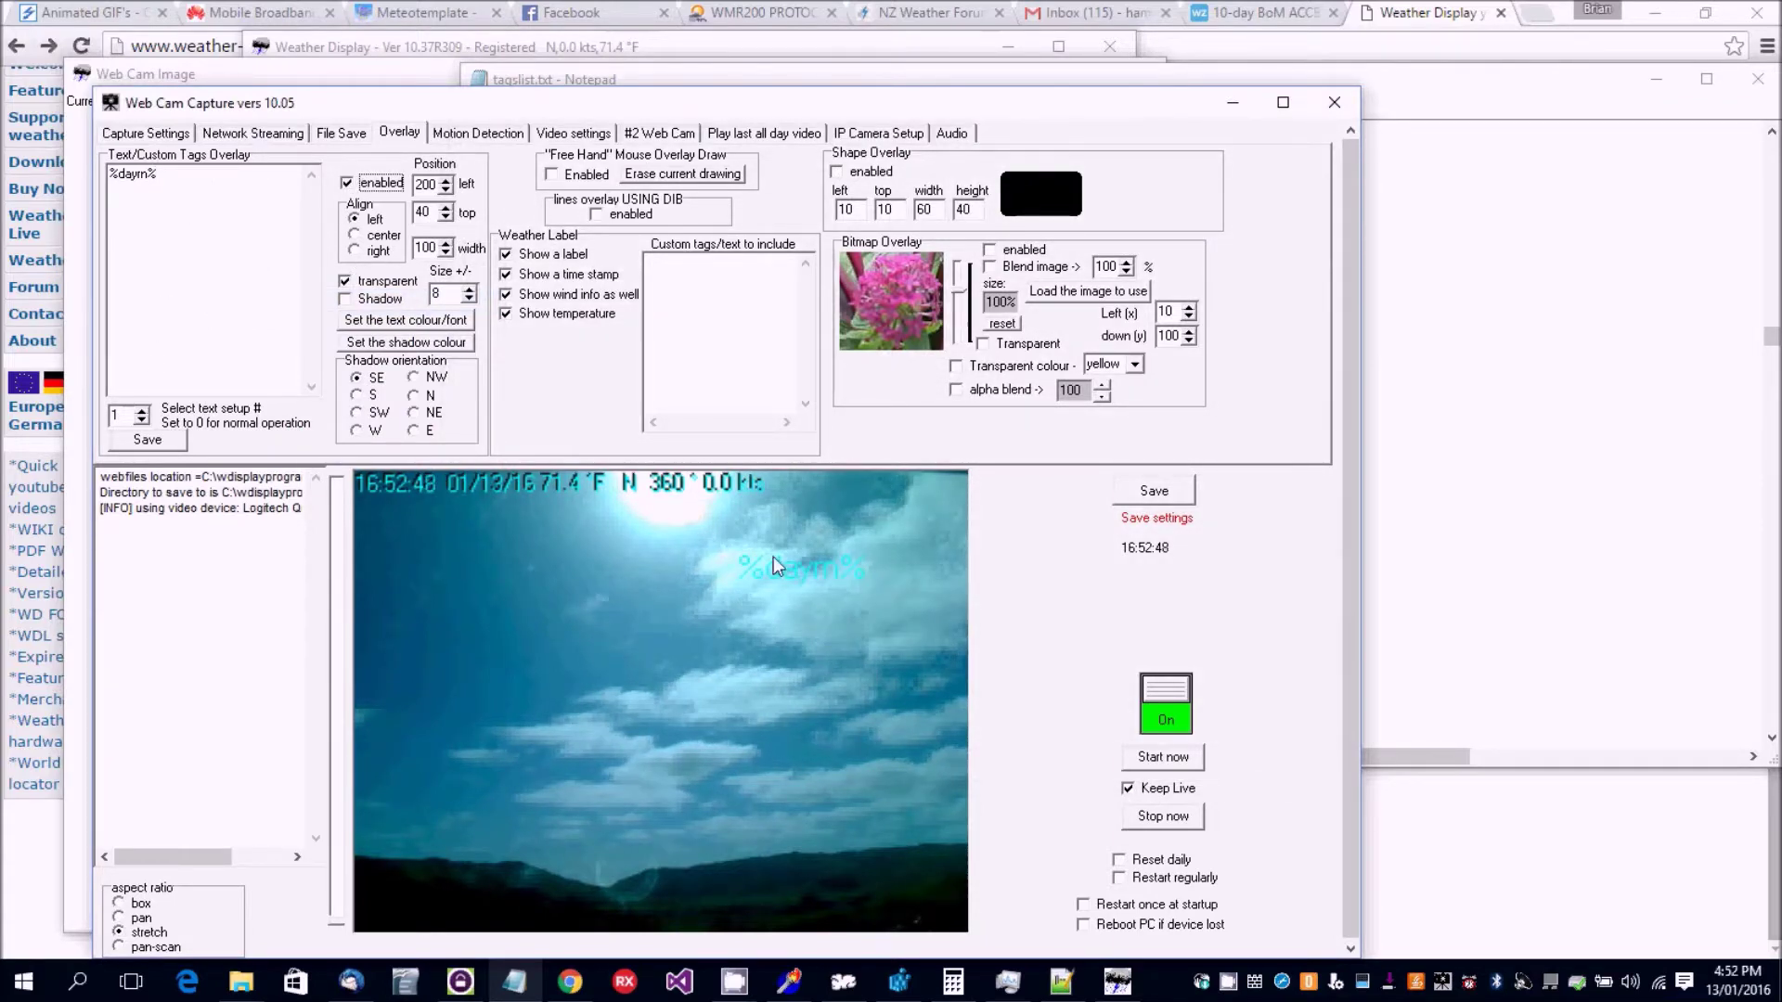
click(165, 440)
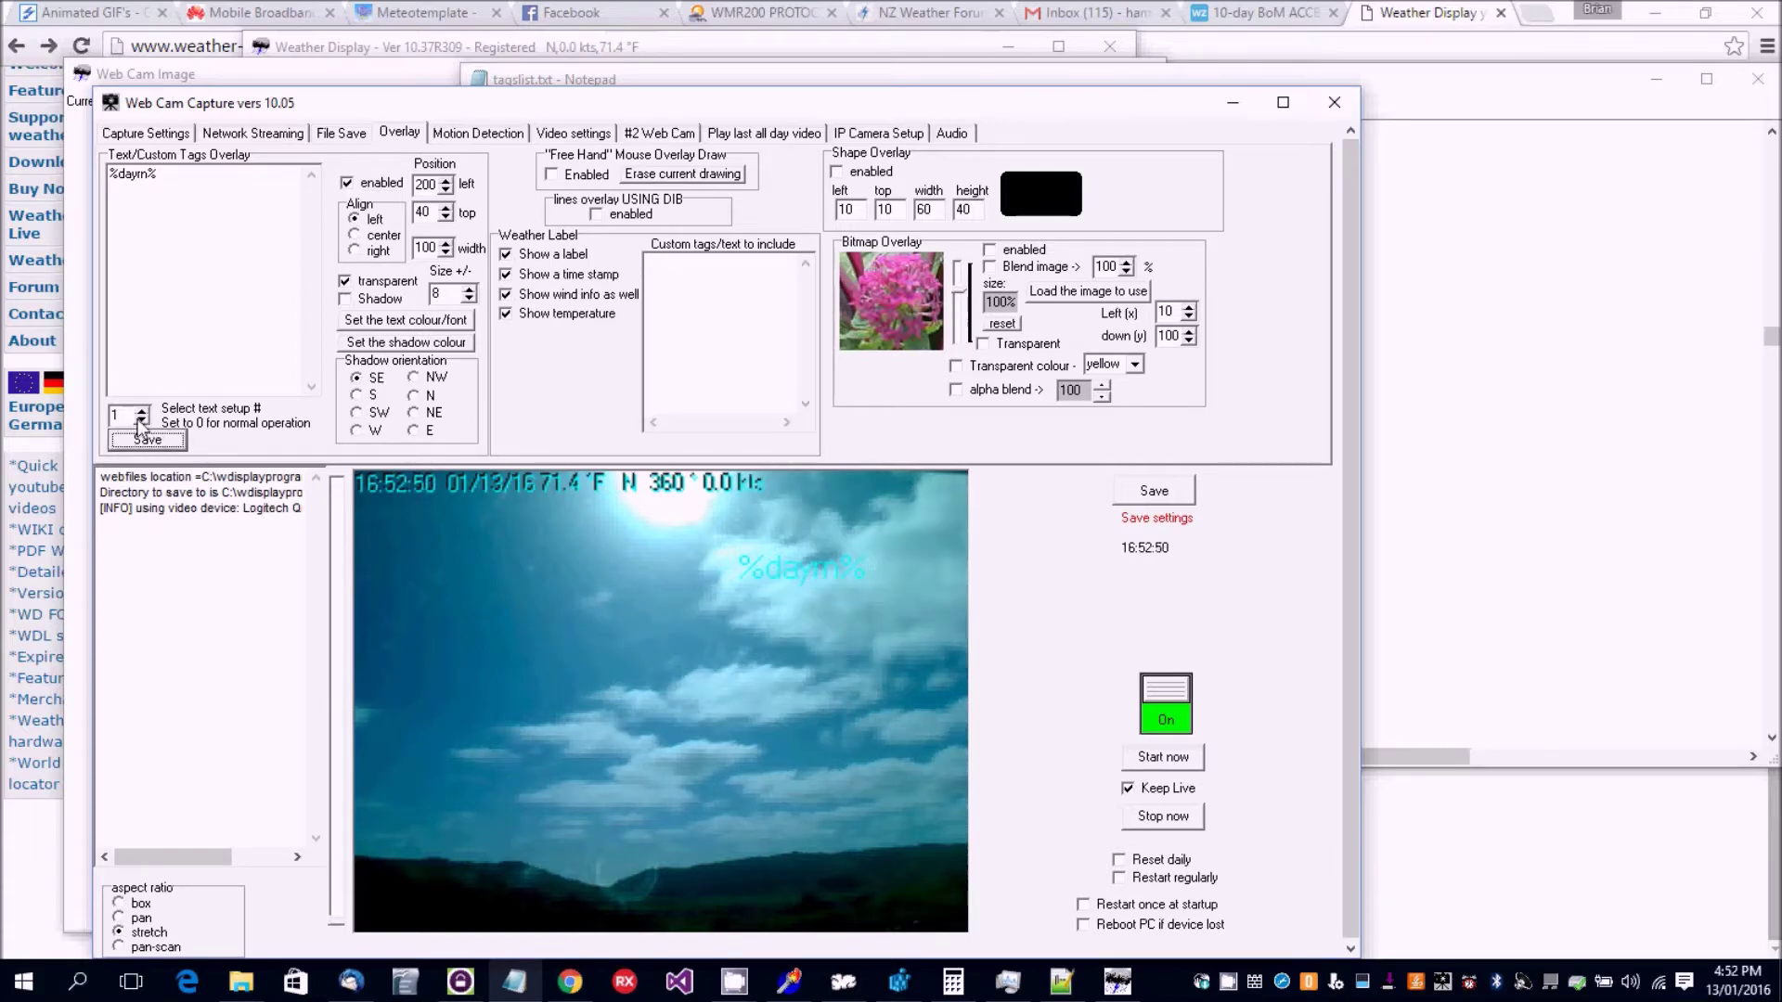
click(141, 421)
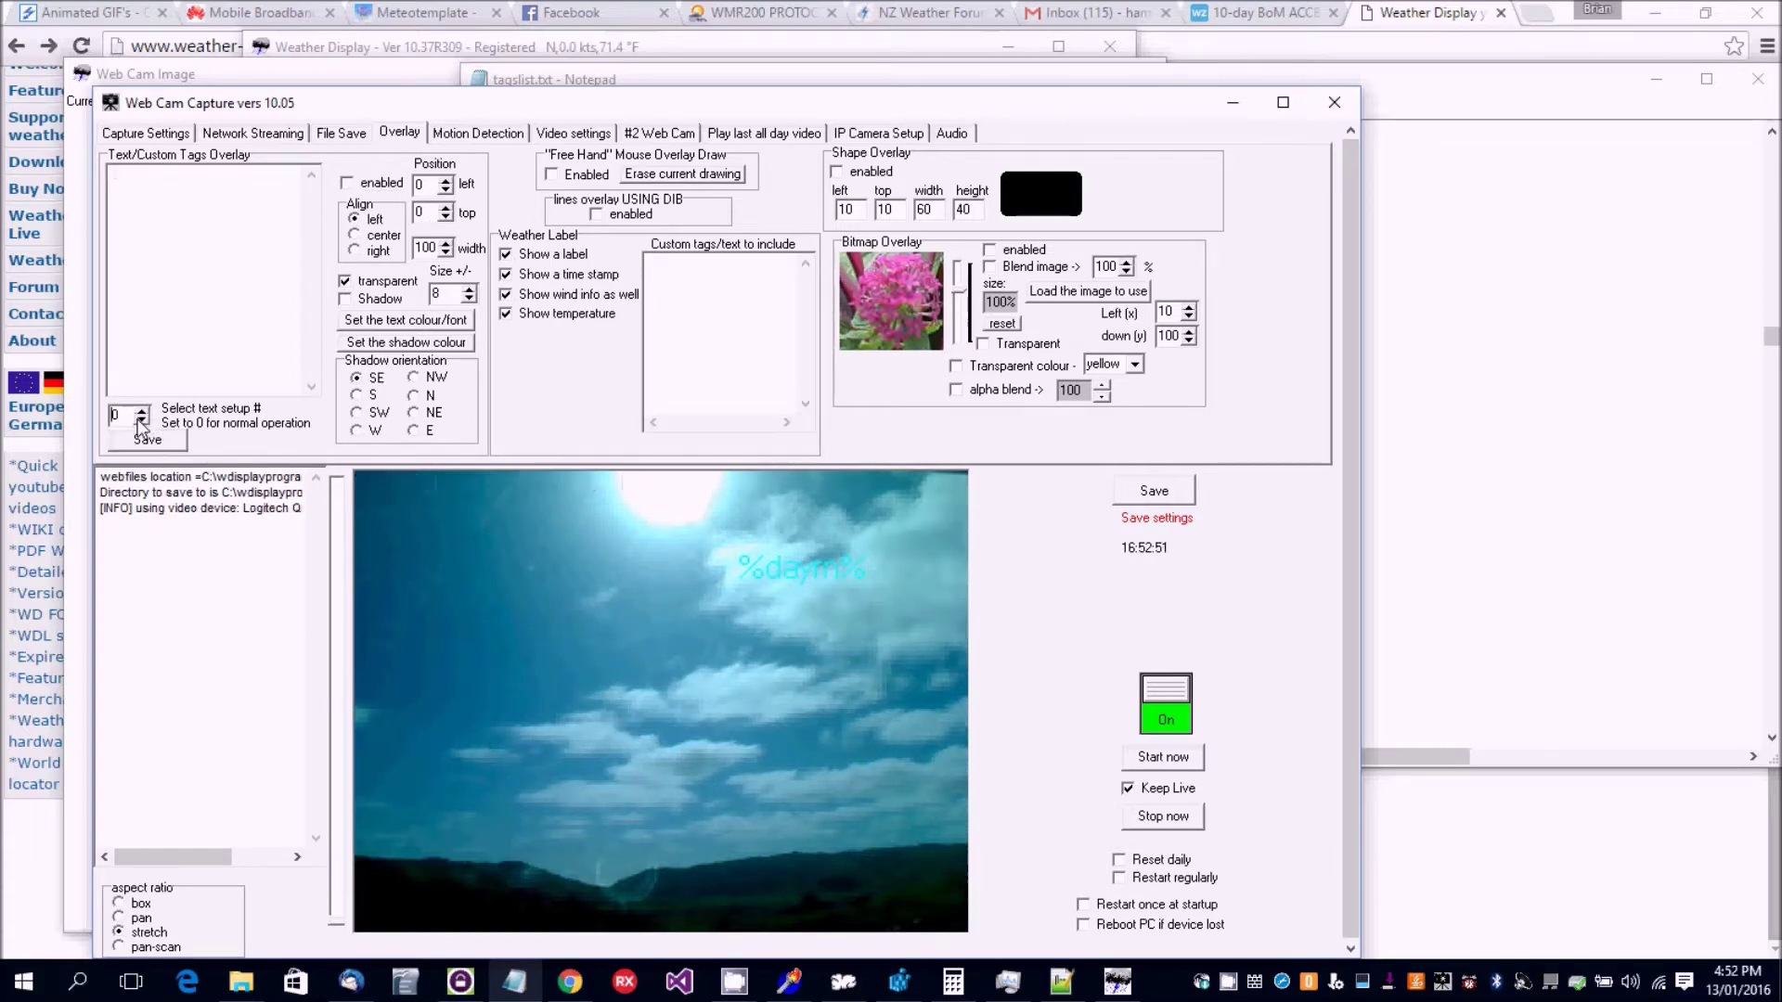
click(1127, 483)
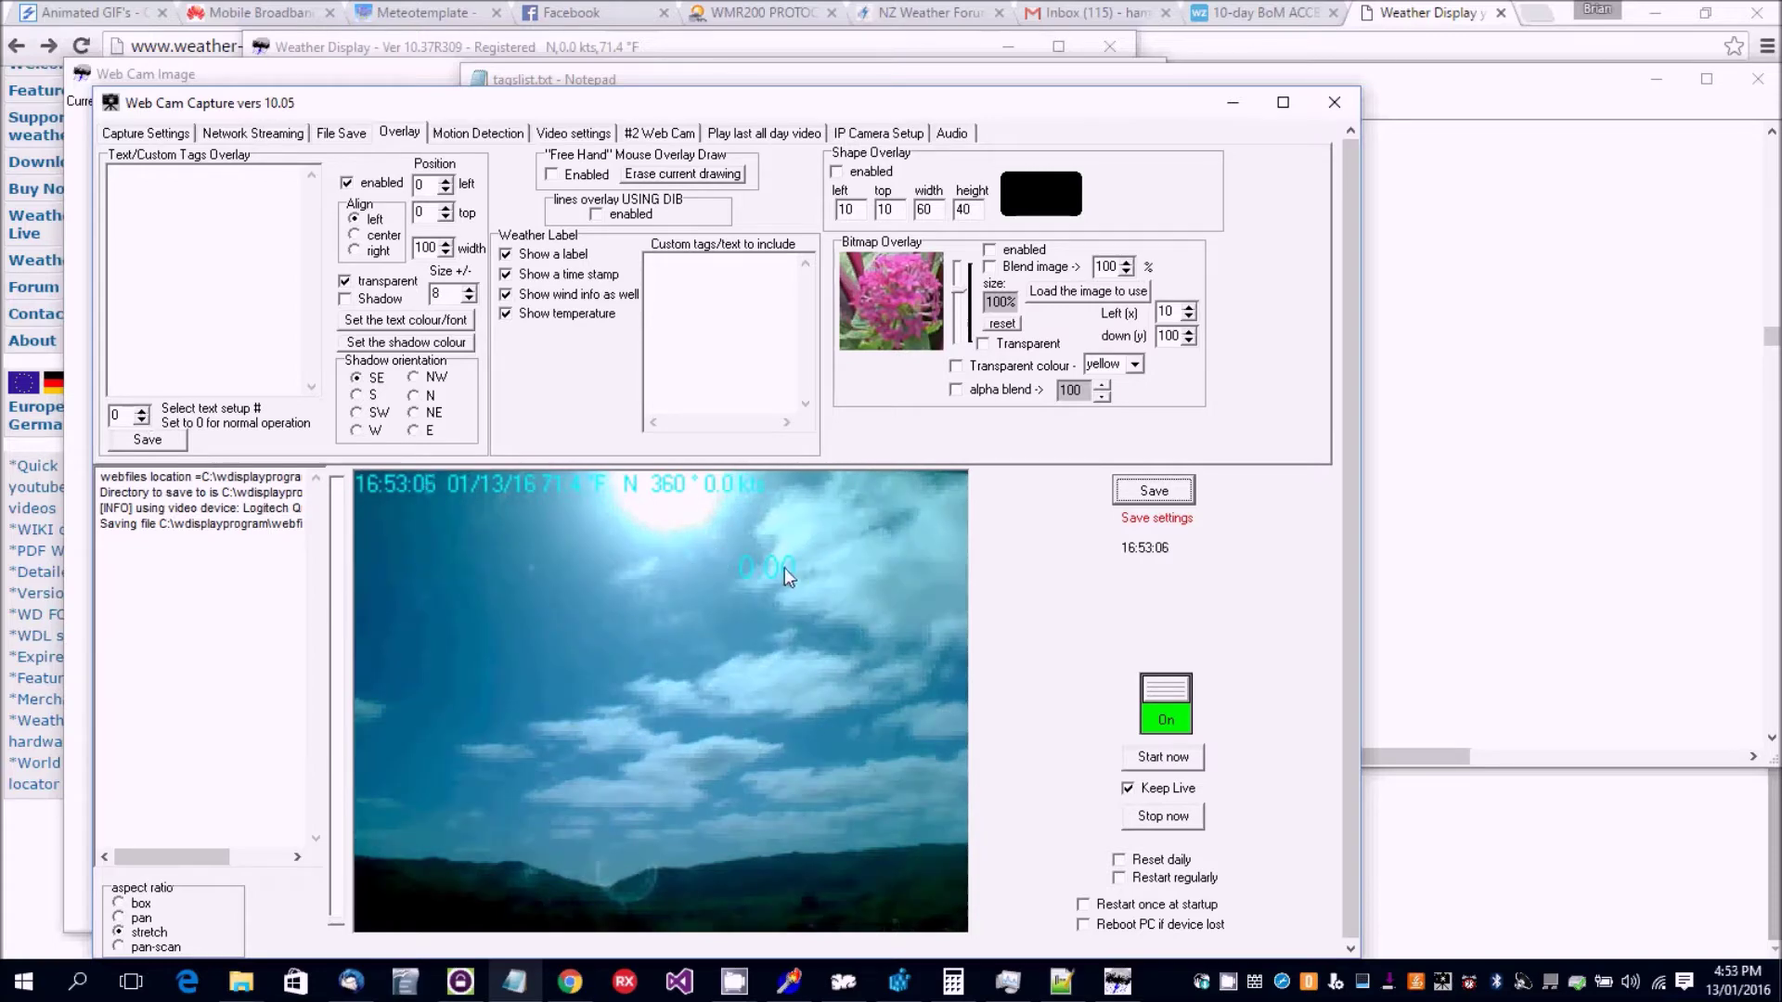
Step: Position the text setup 1 overlay at 220 left and 0 top, append .in after its %dayrn% tag, and save the setup
click(142, 411)
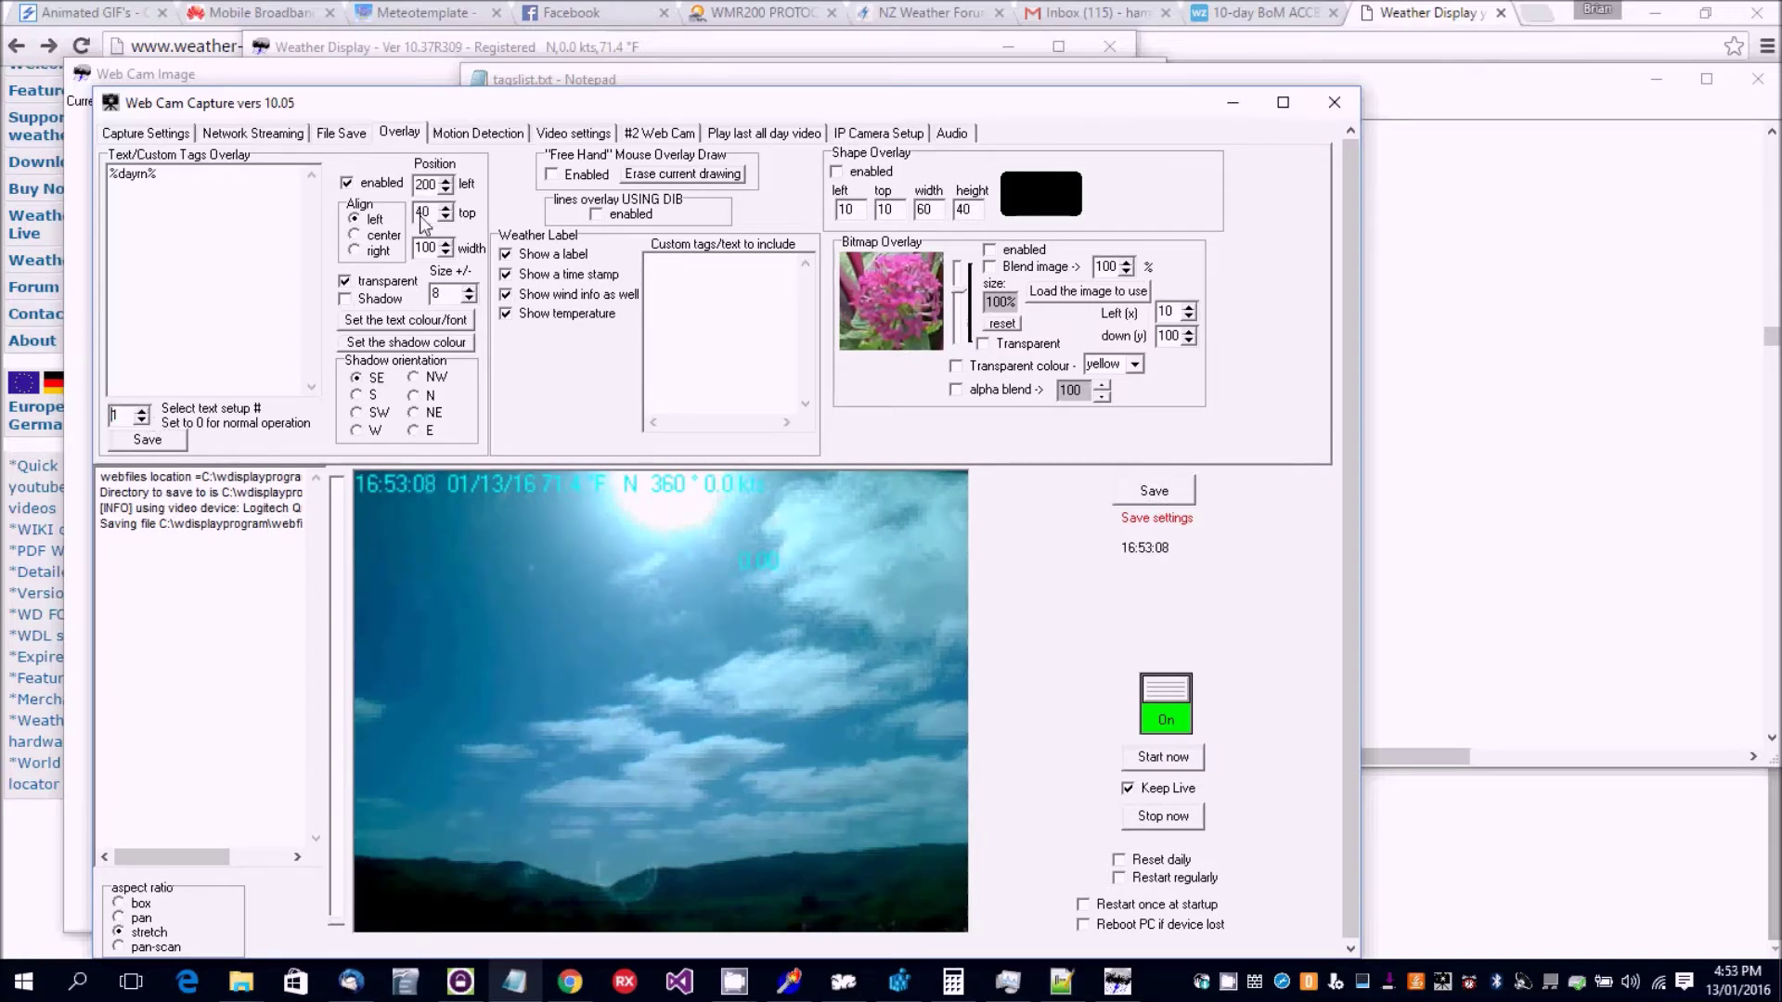
click(445, 217)
click(444, 218)
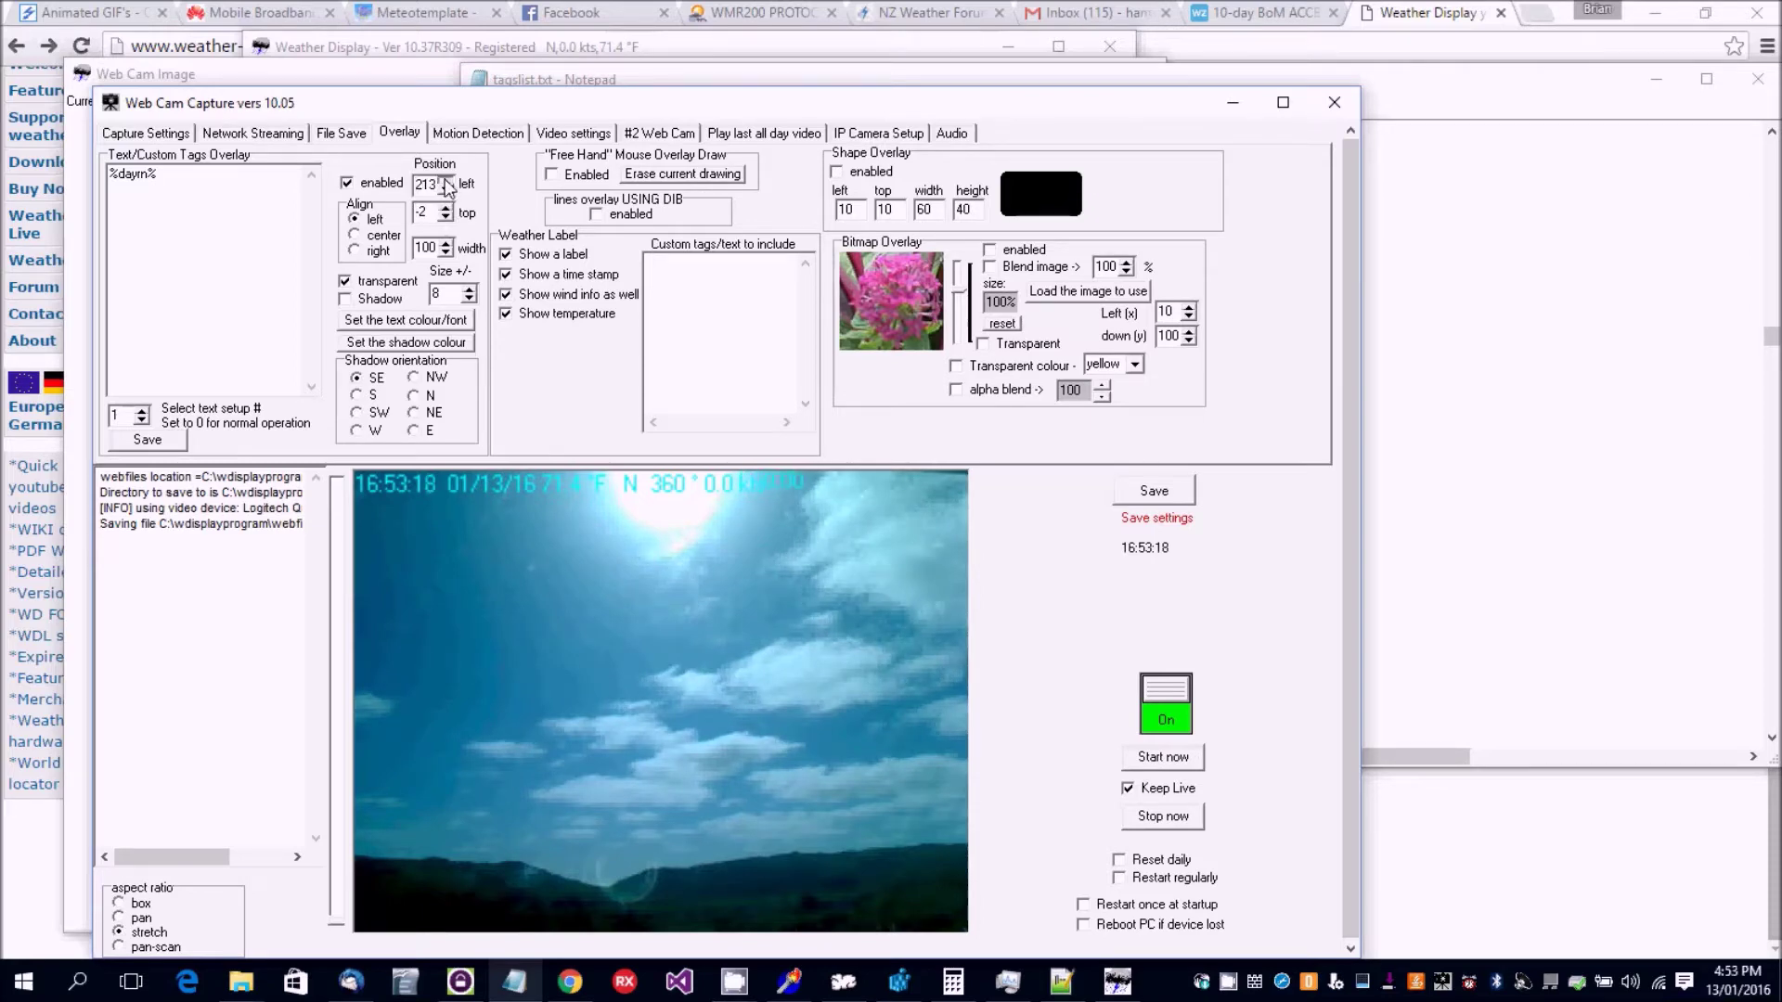
click(445, 208)
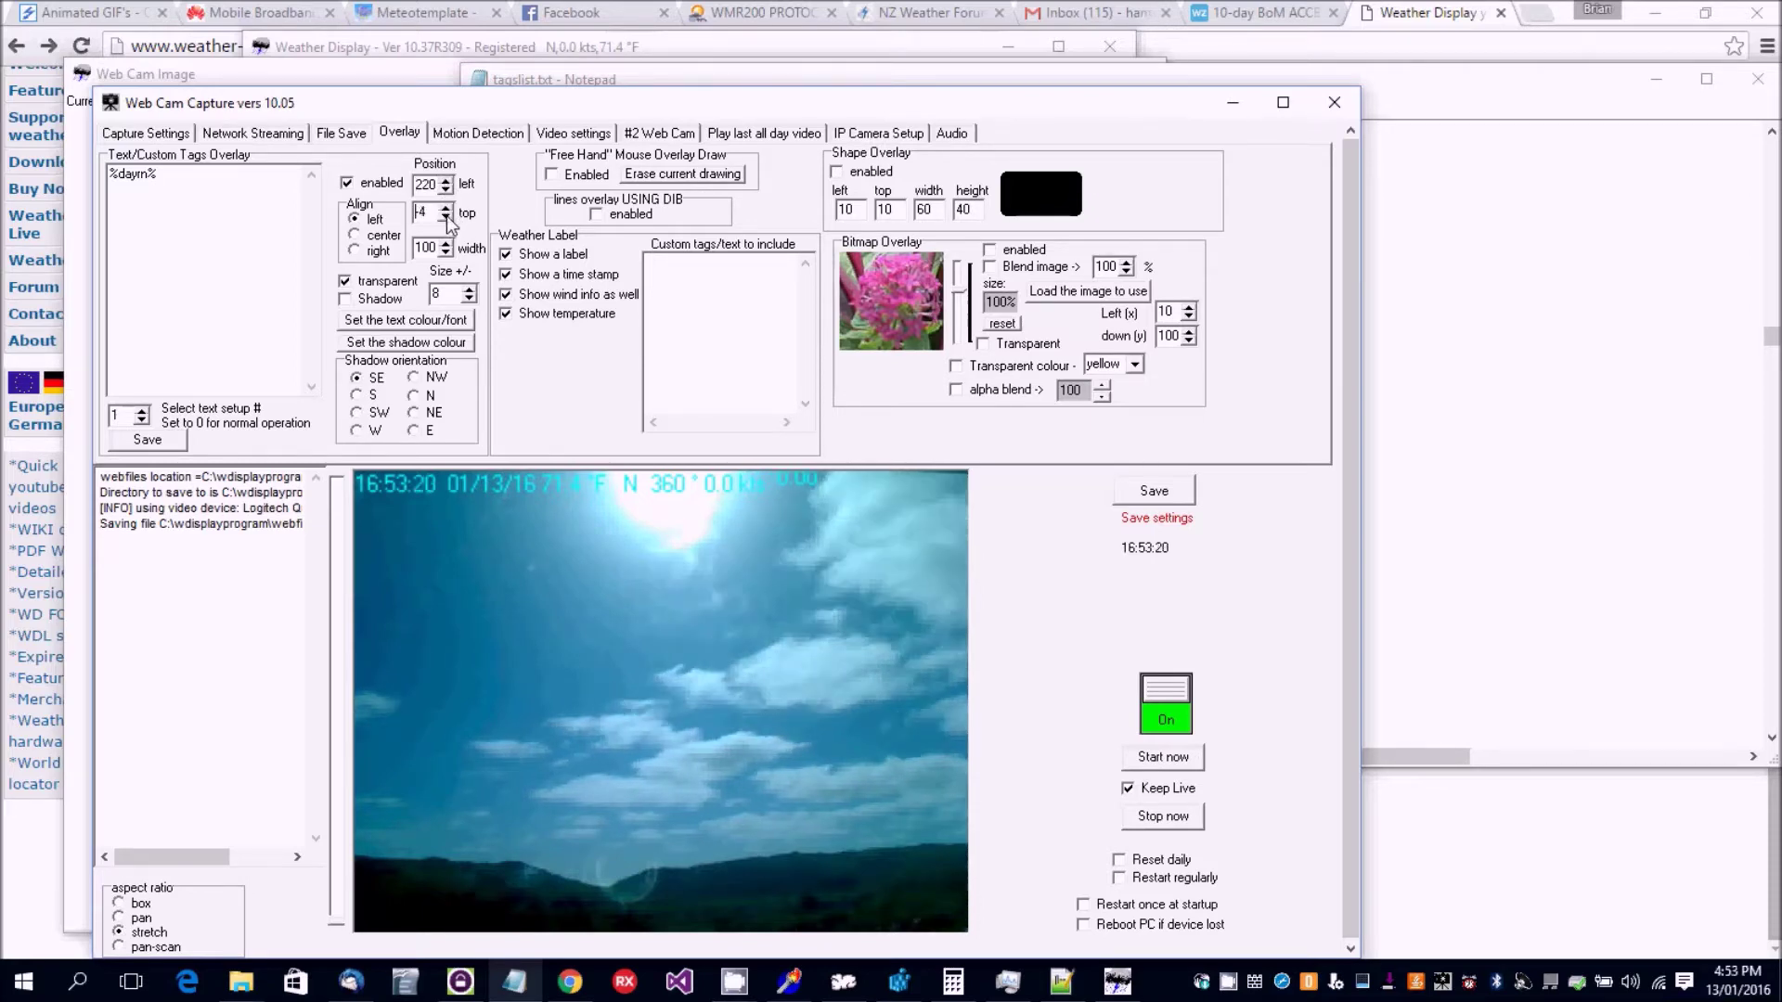
click(445, 208)
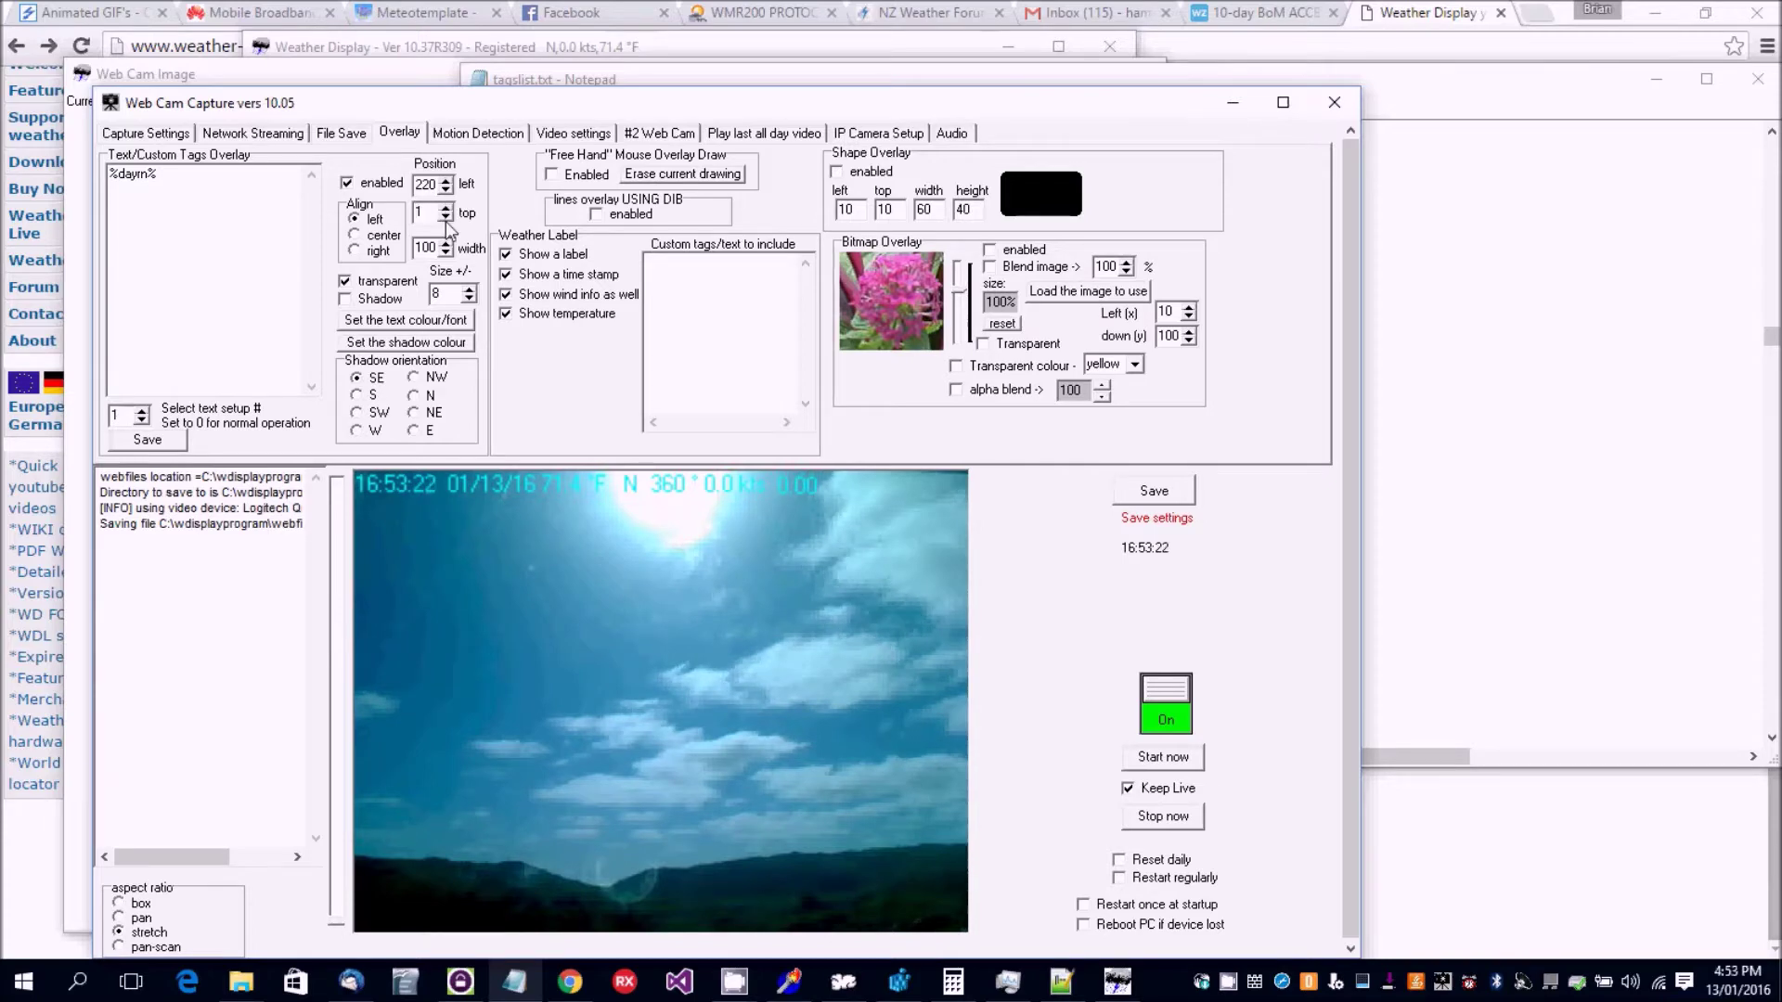
click(446, 218)
click(190, 177)
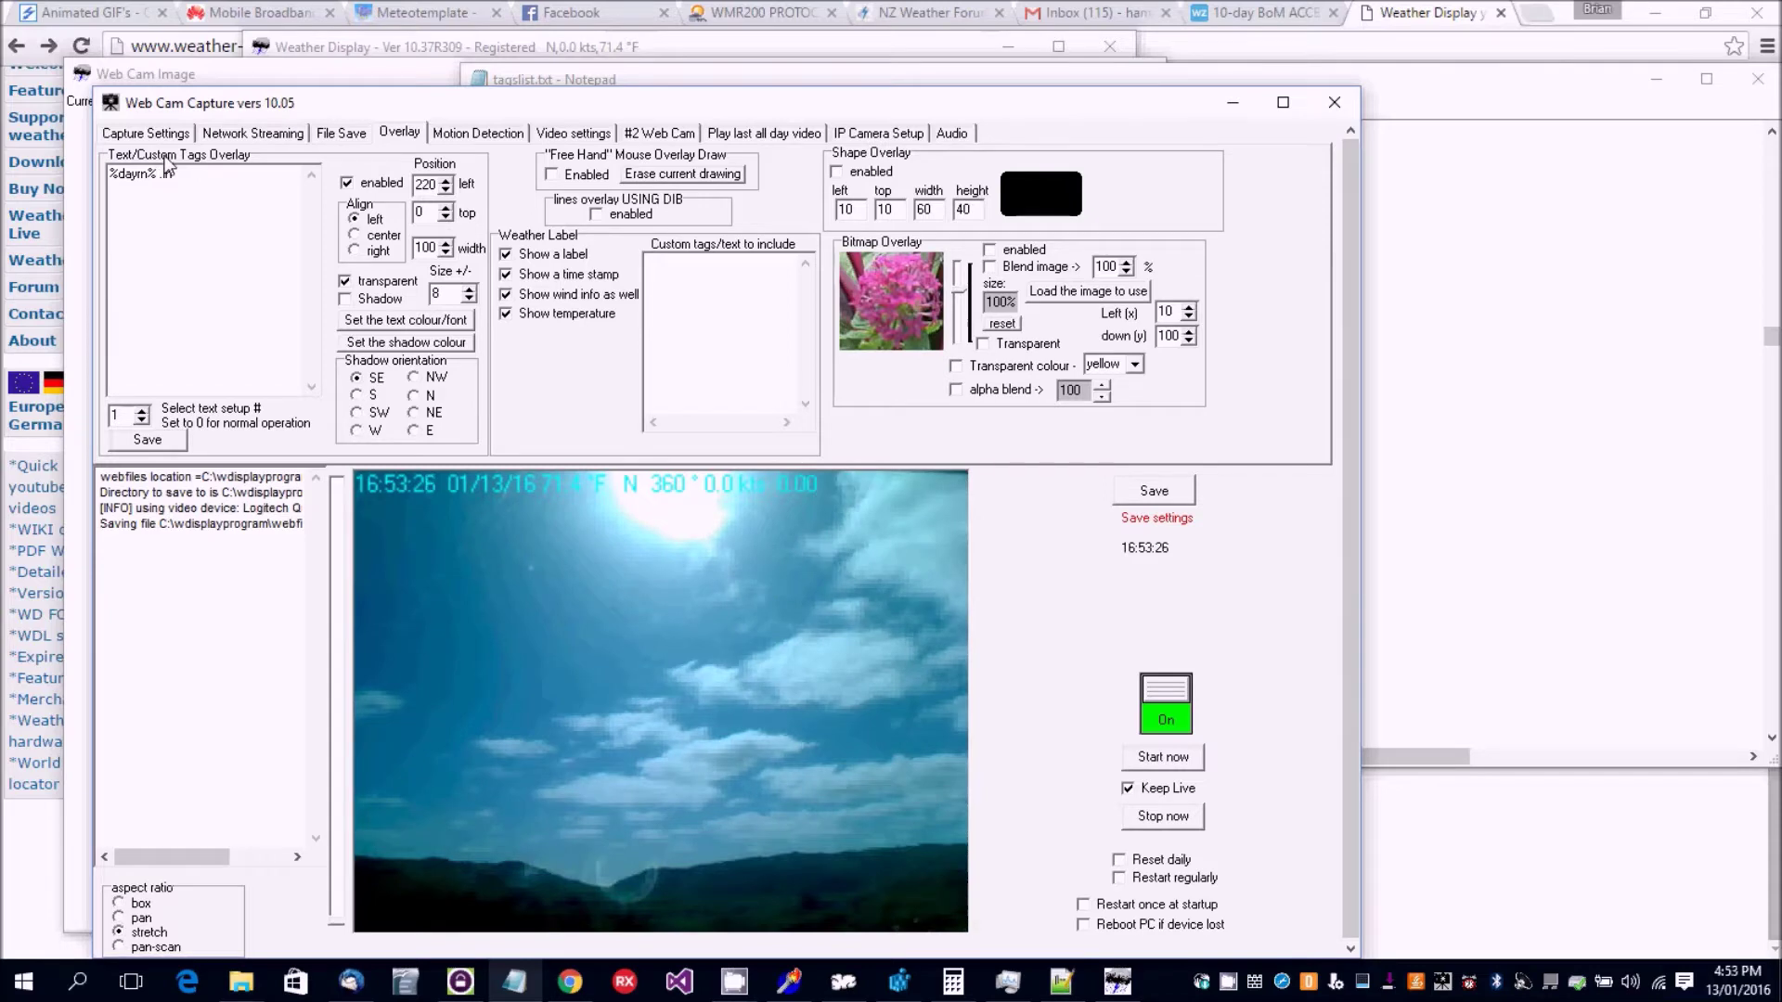
click(175, 443)
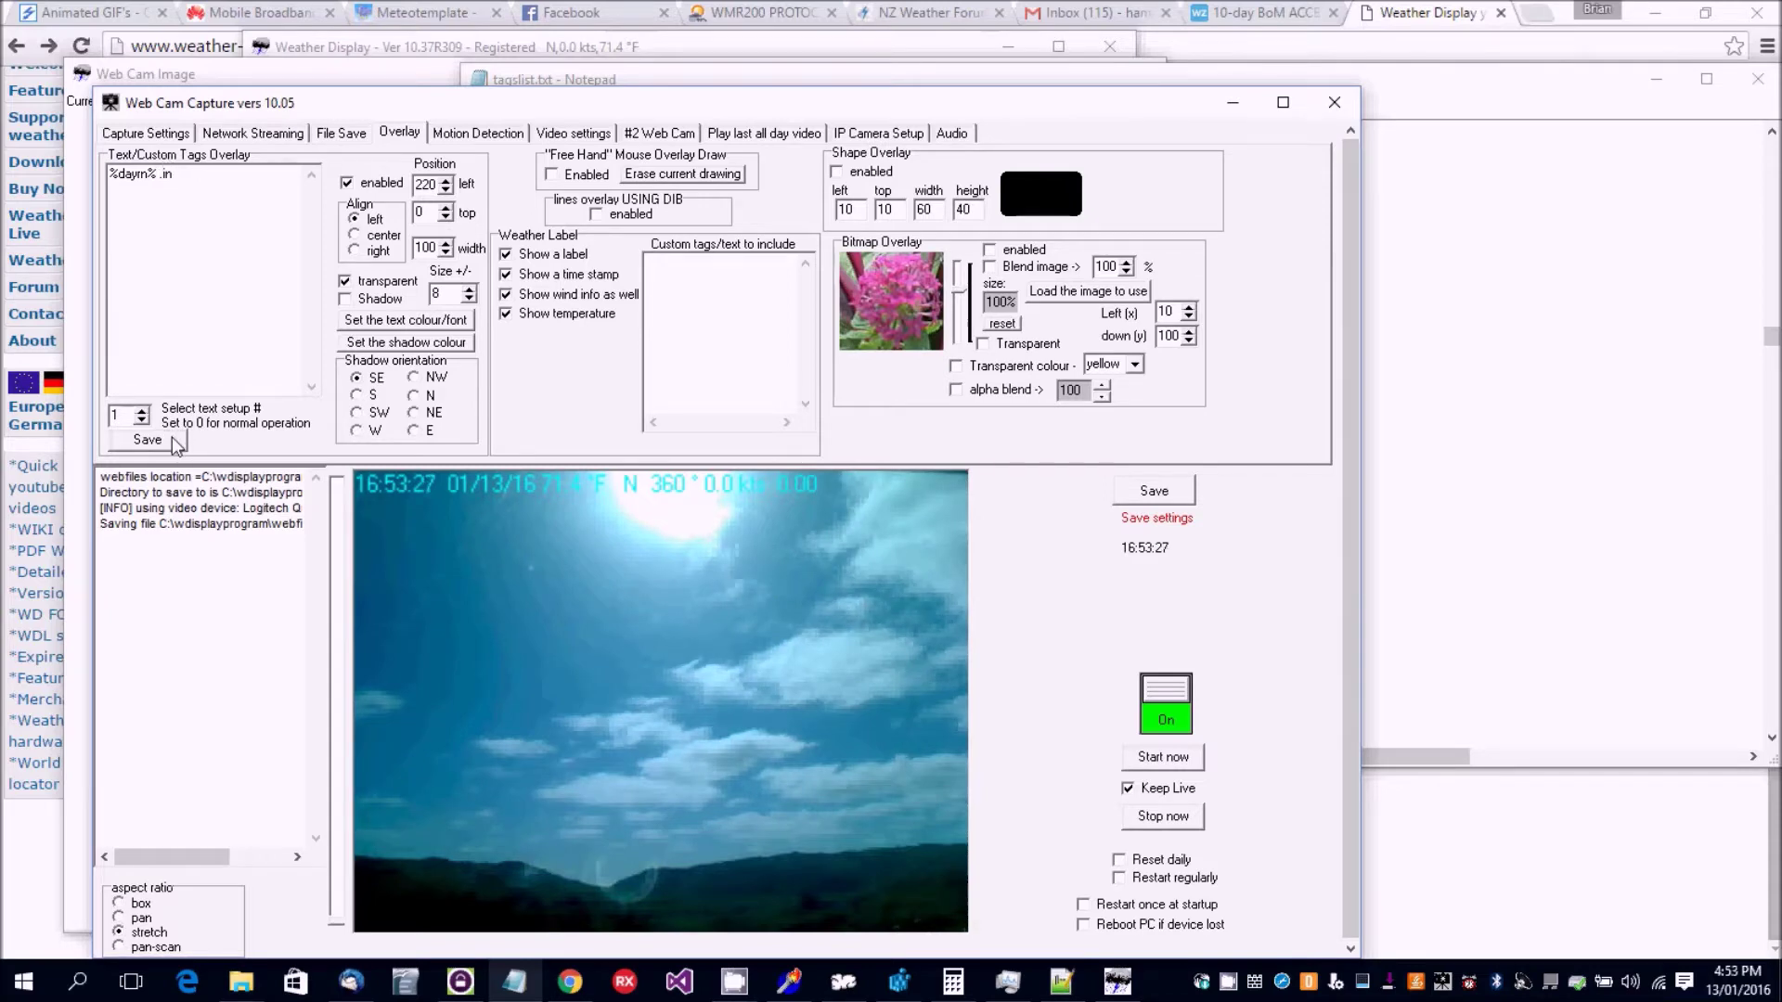
Step: Format the text setup 1 overlay in red Tahoma at size 14, return to text setup 0, and save the capture settings
click(382, 320)
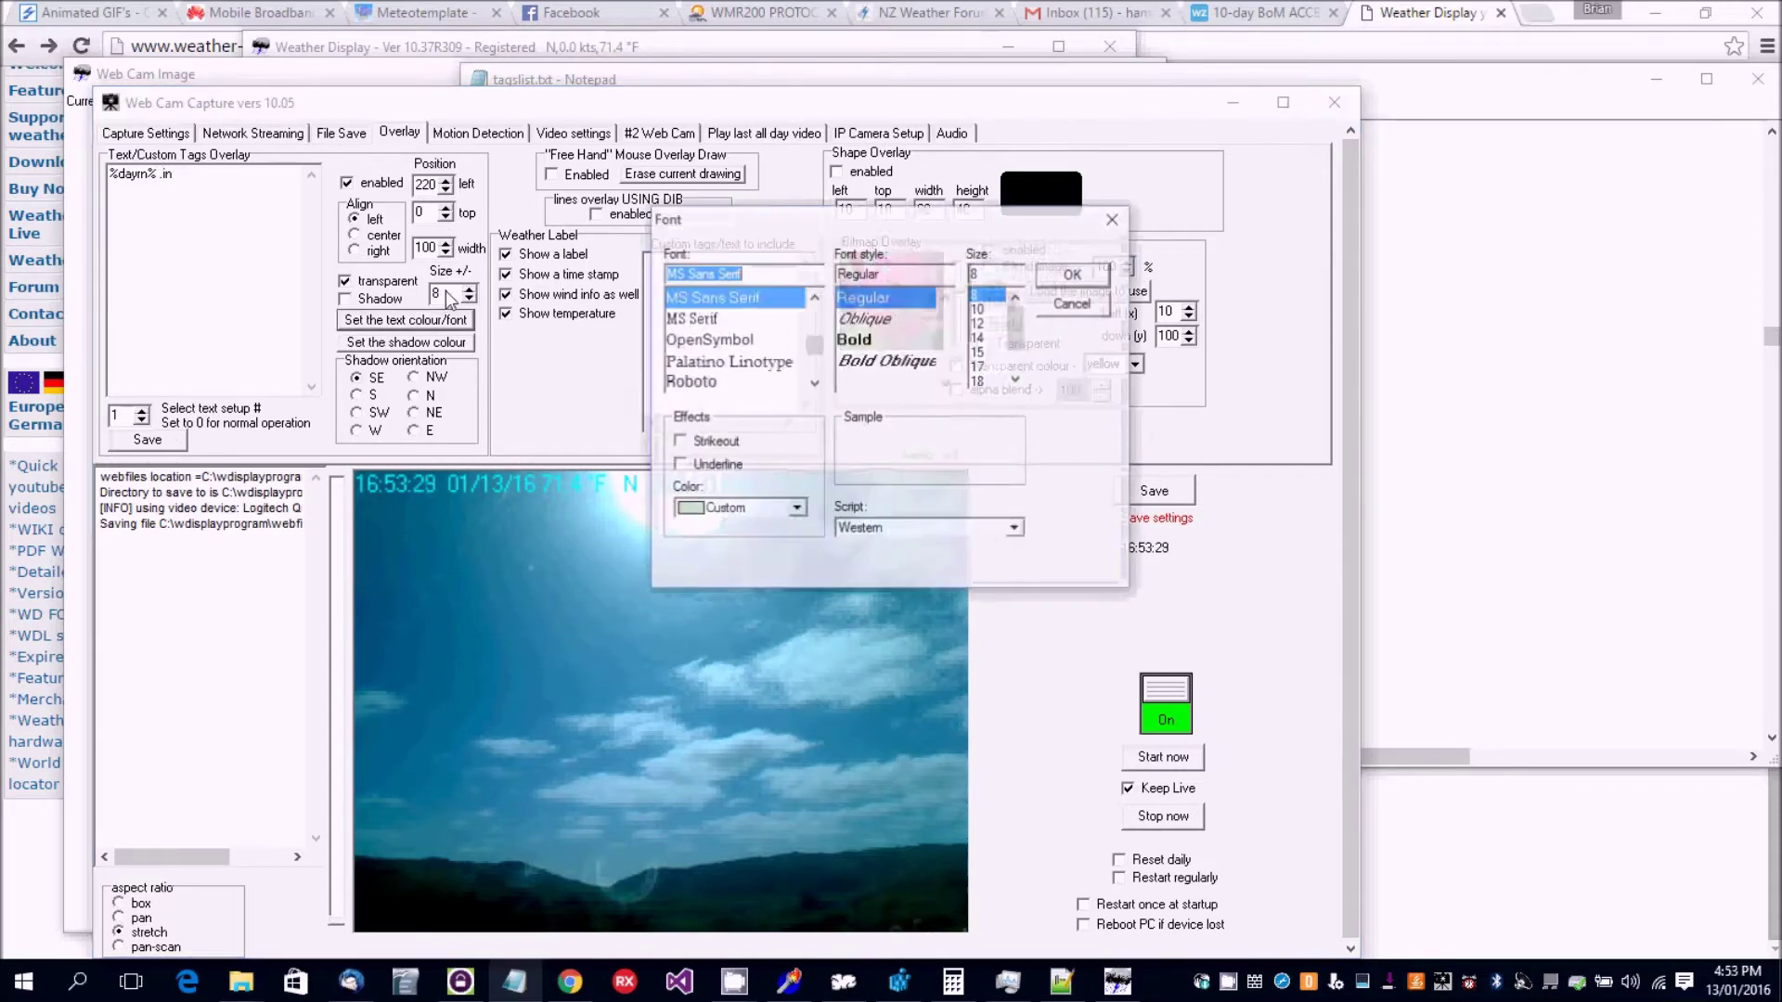
click(797, 510)
scroll(733, 557, up, 2)
click(737, 553)
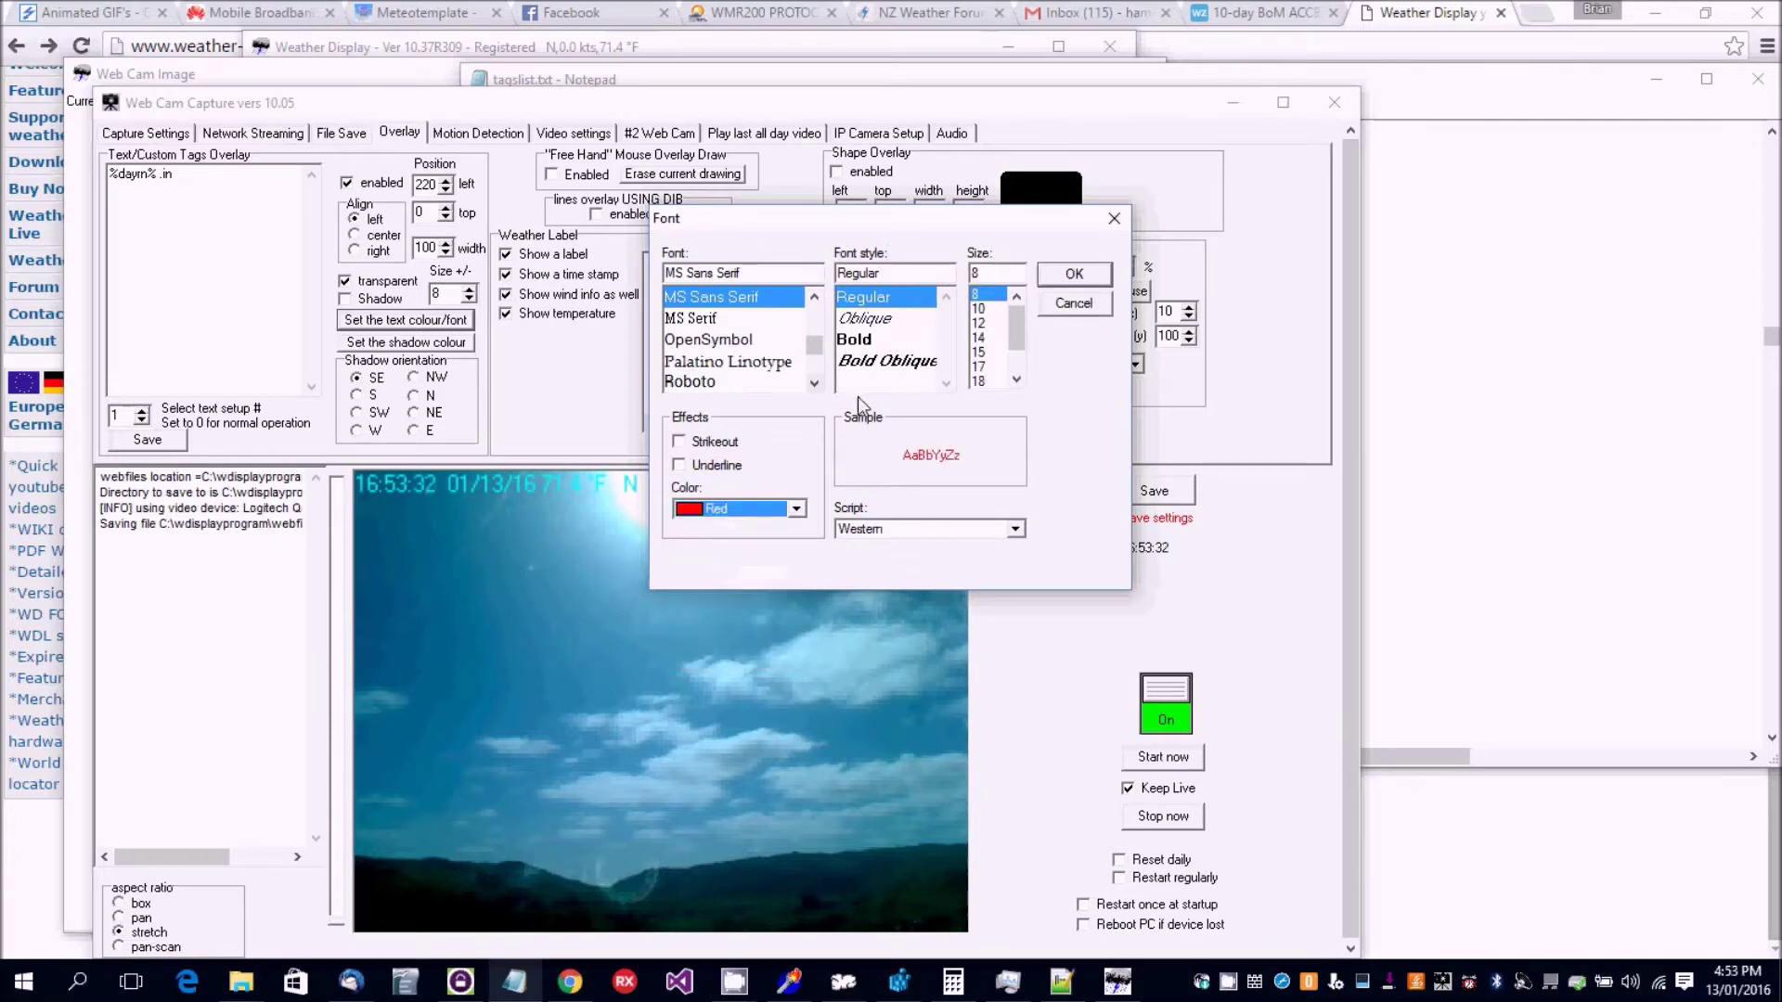
click(978, 338)
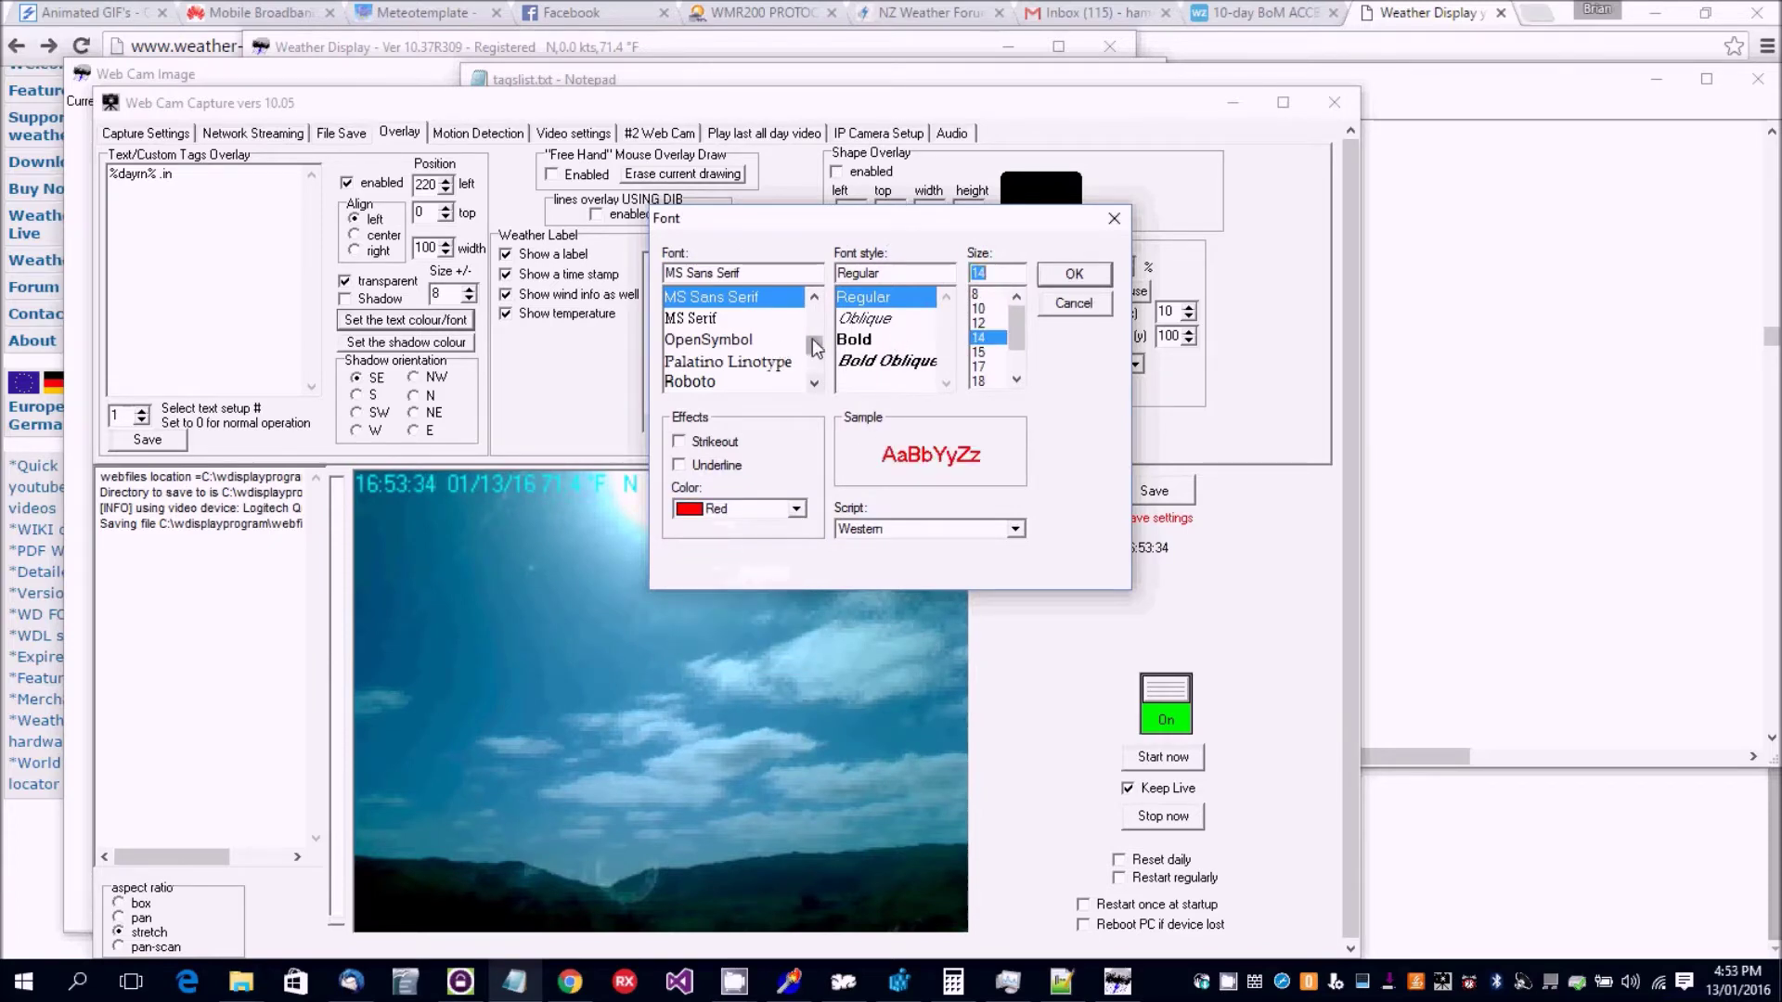
scroll(819, 349, down, 1)
drag(819, 349, 819, 356)
click(692, 297)
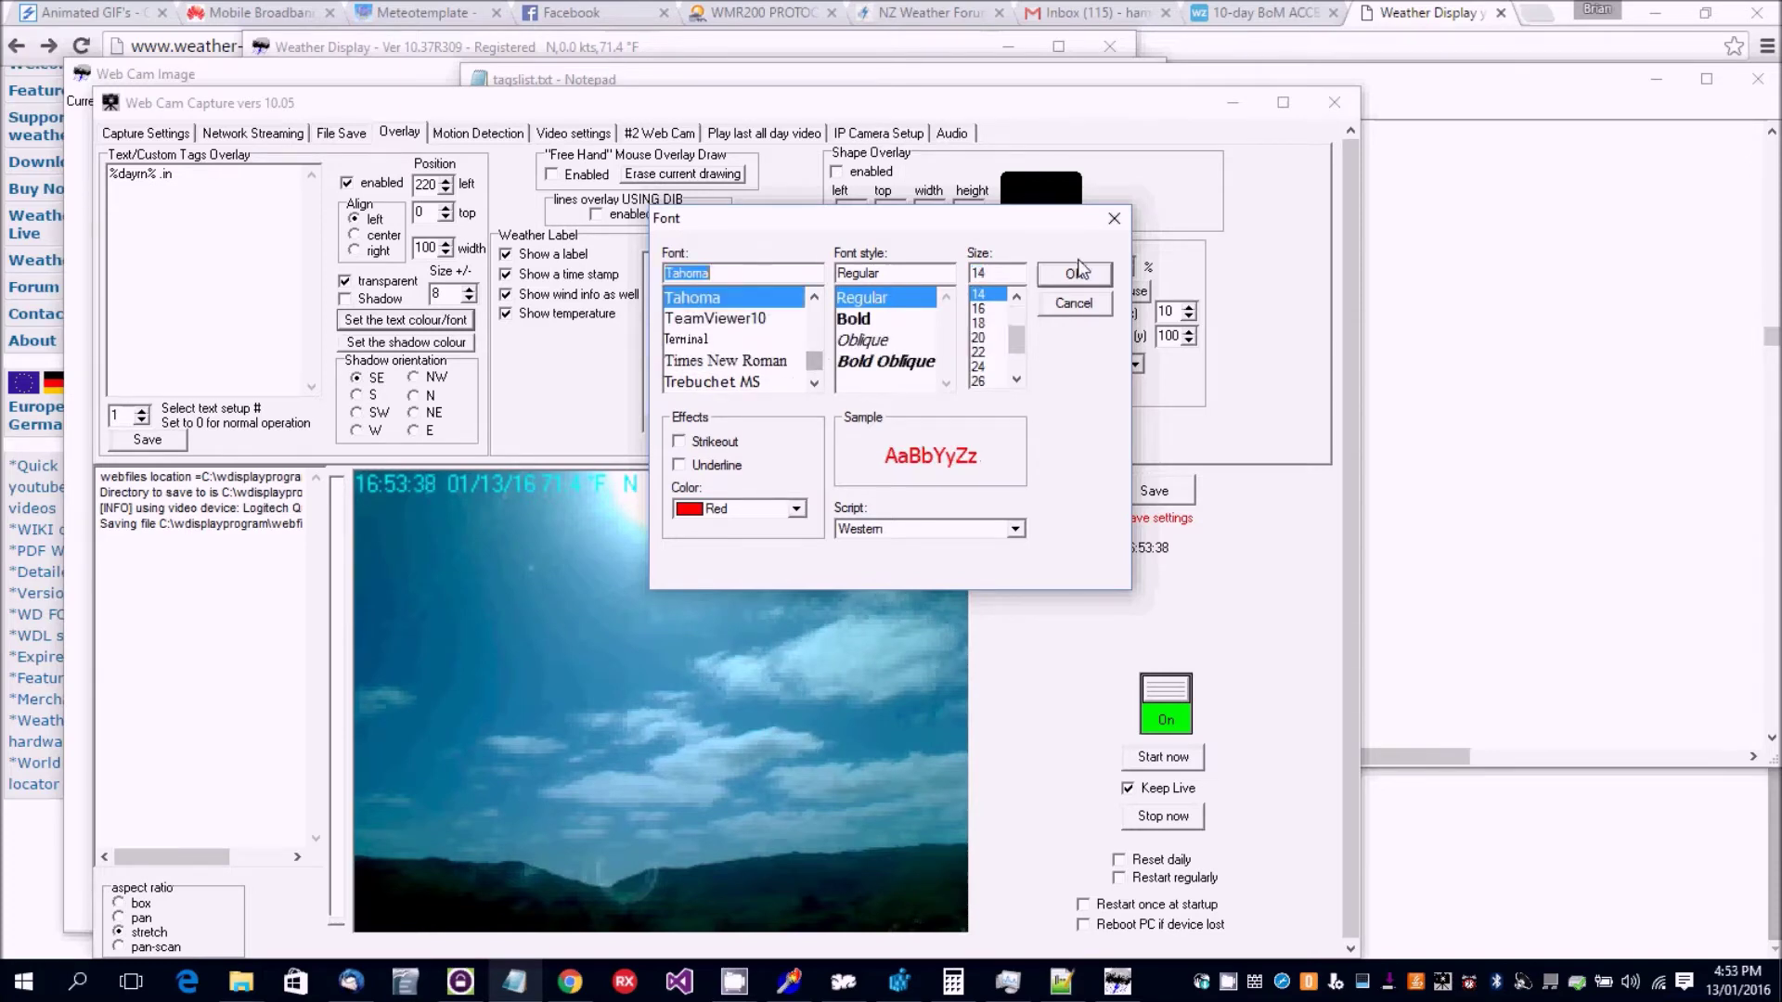
click(1074, 275)
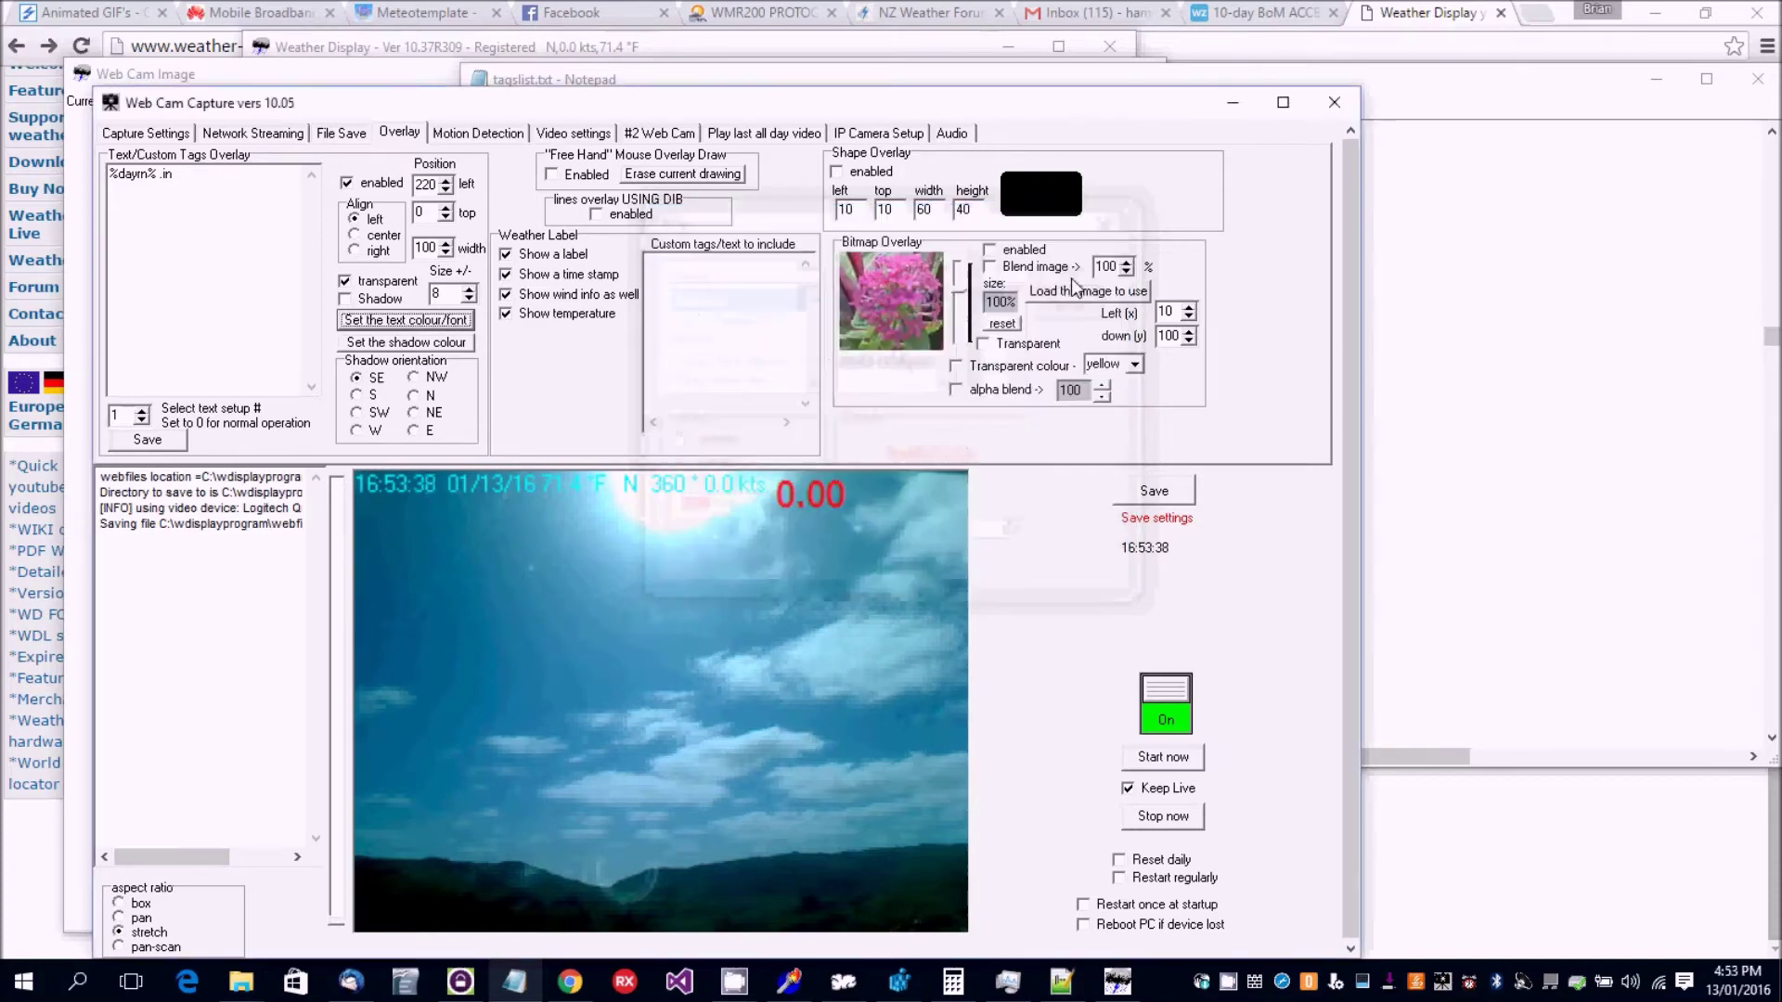
click(142, 420)
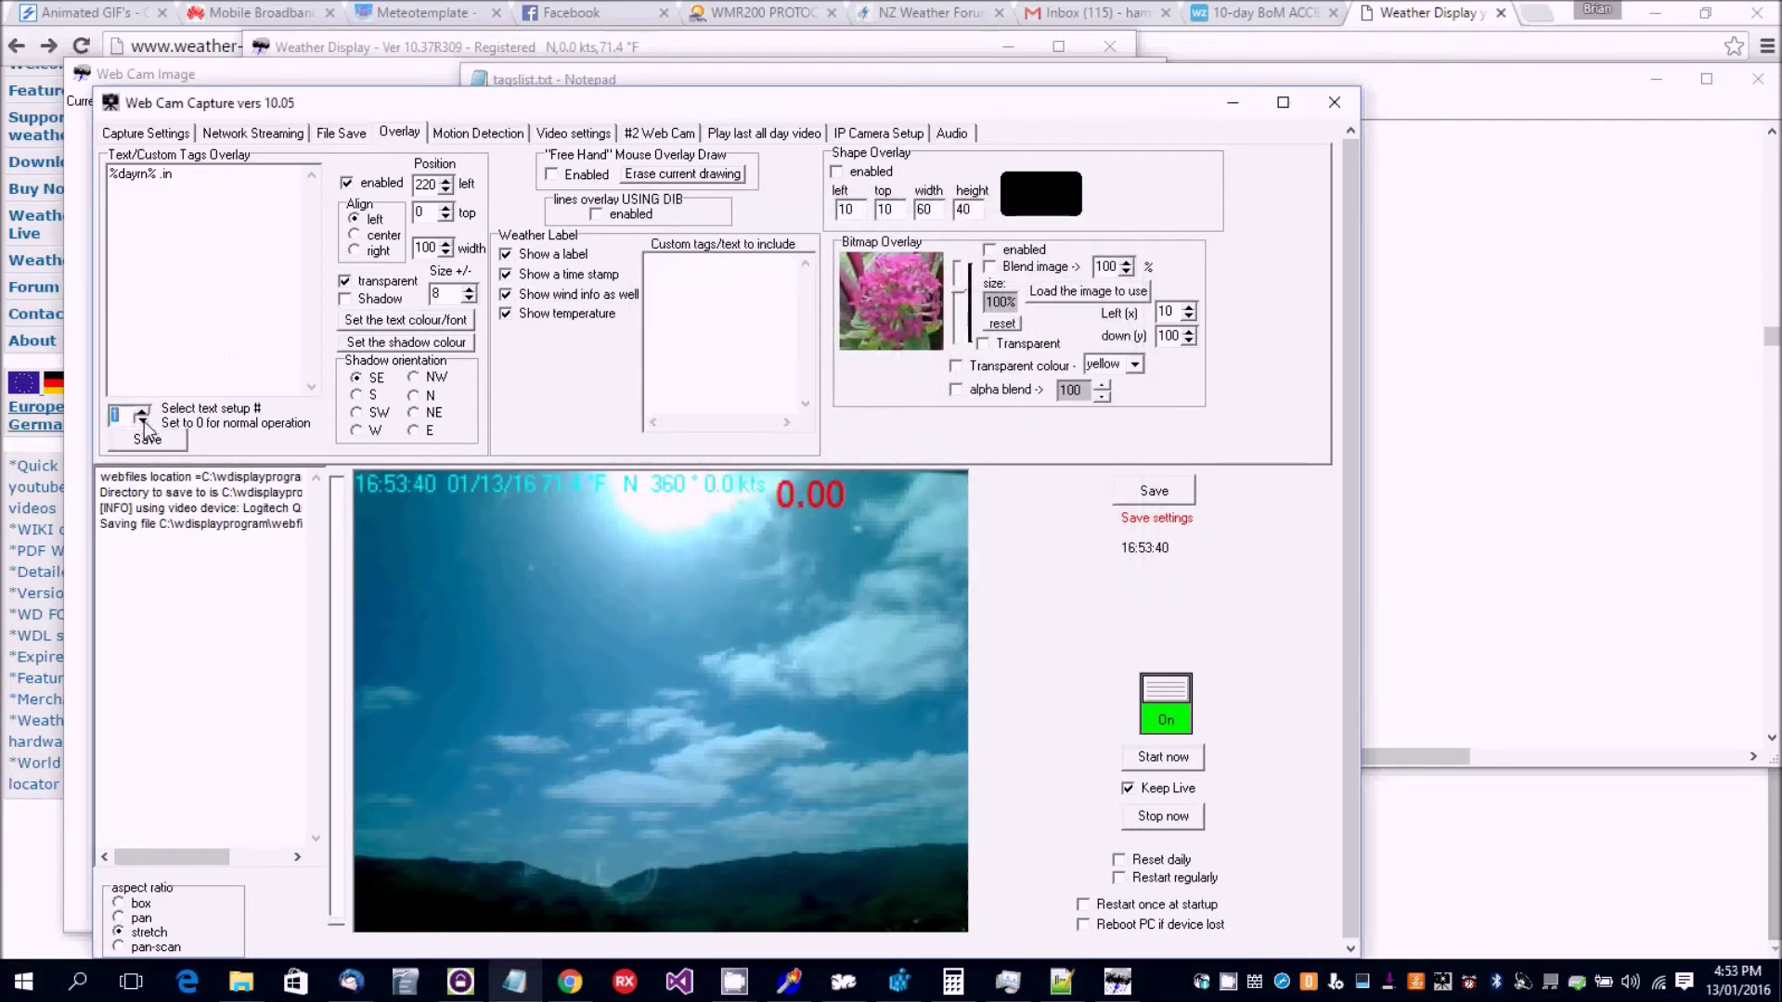
click(1146, 495)
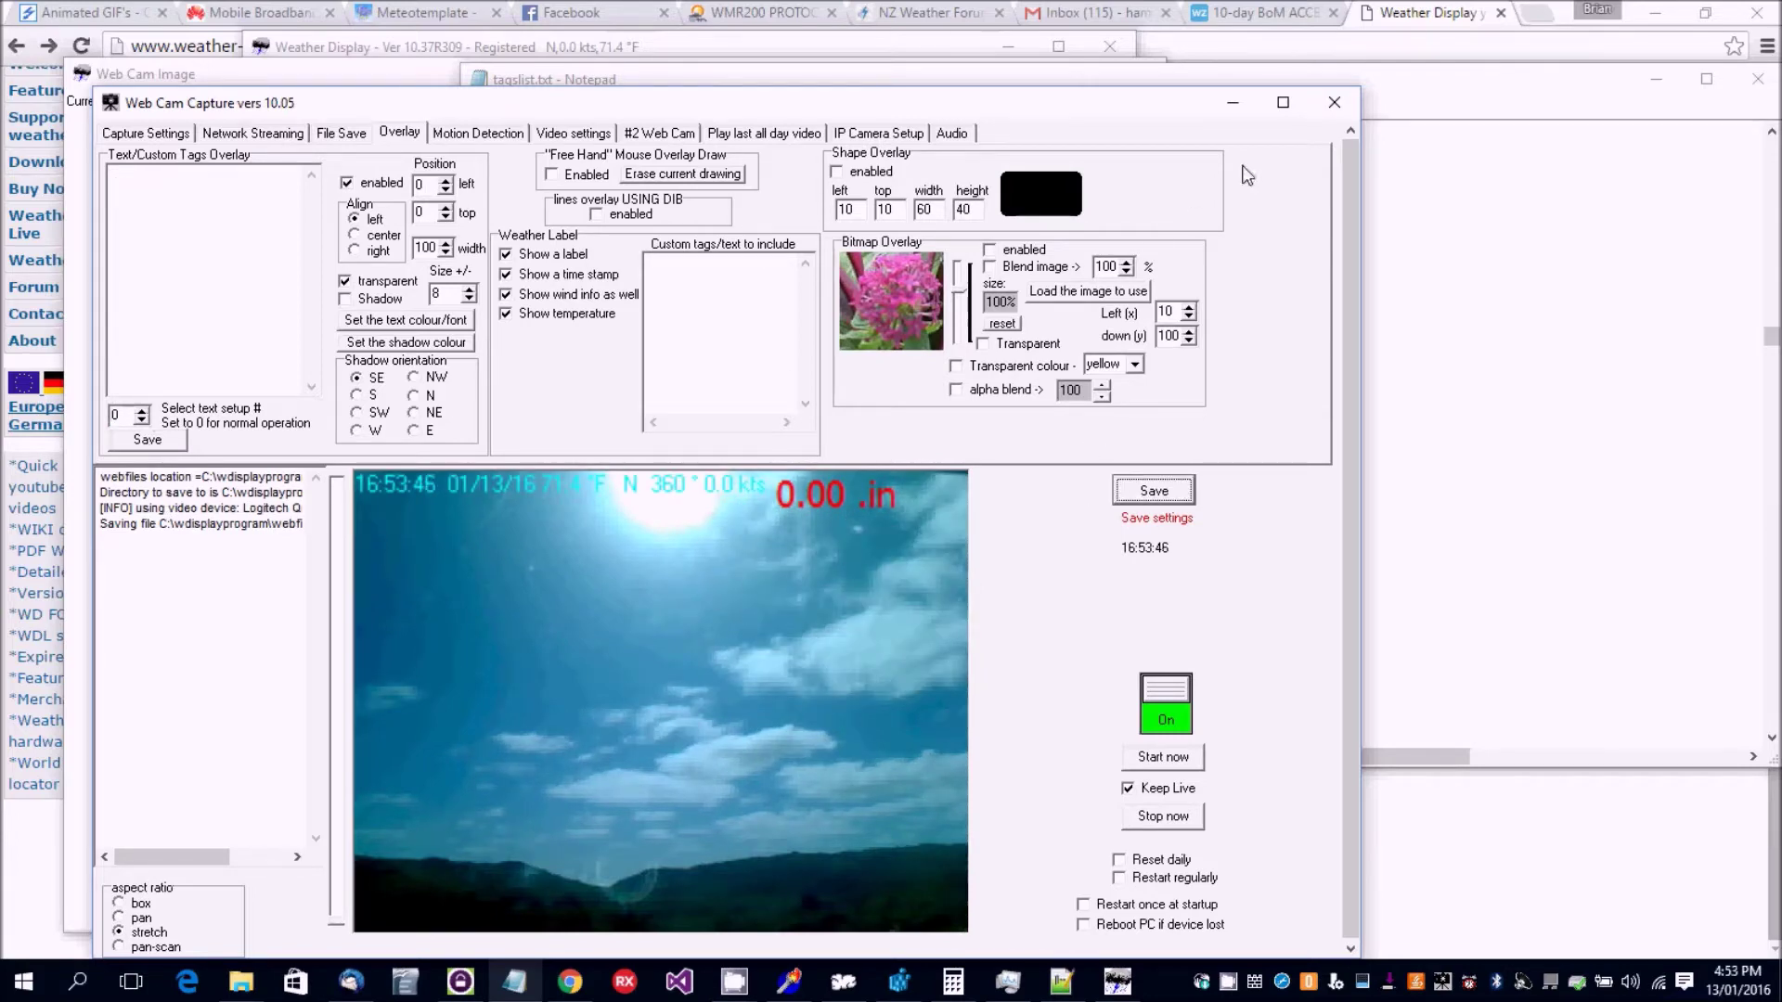
Step: Put the web cam capture window away and set the time stamped web cam files to produce every minute
click(1230, 102)
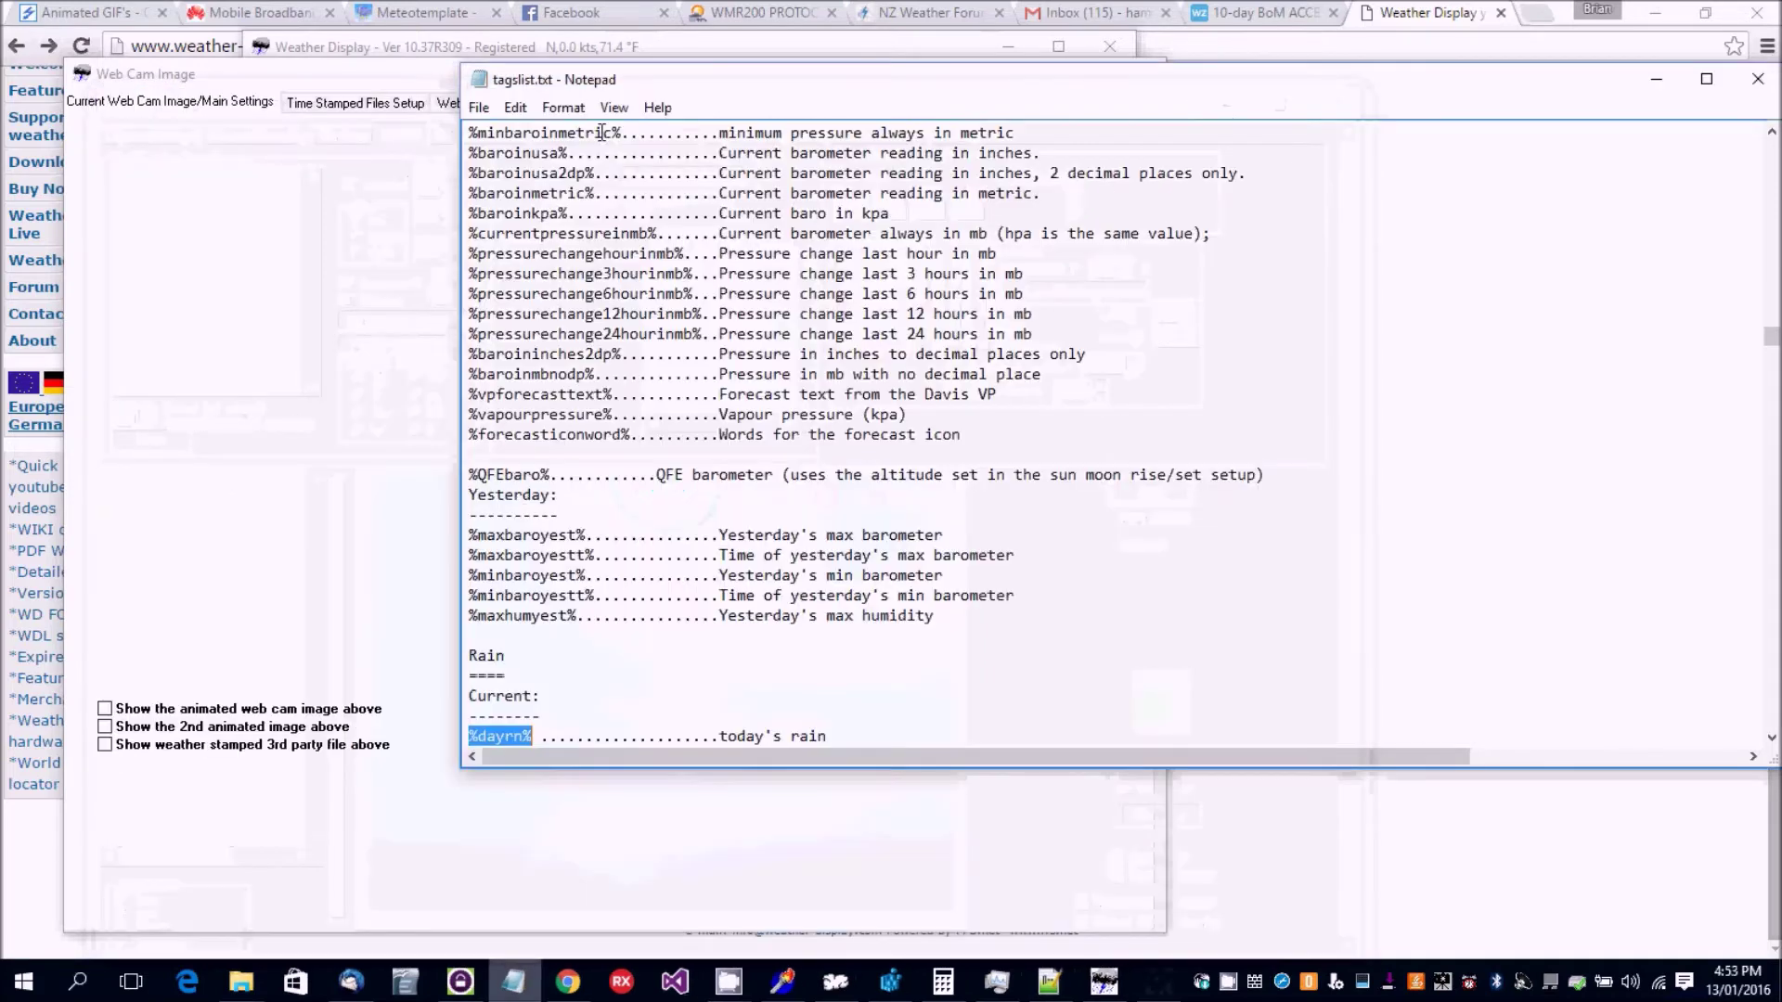
click(362, 210)
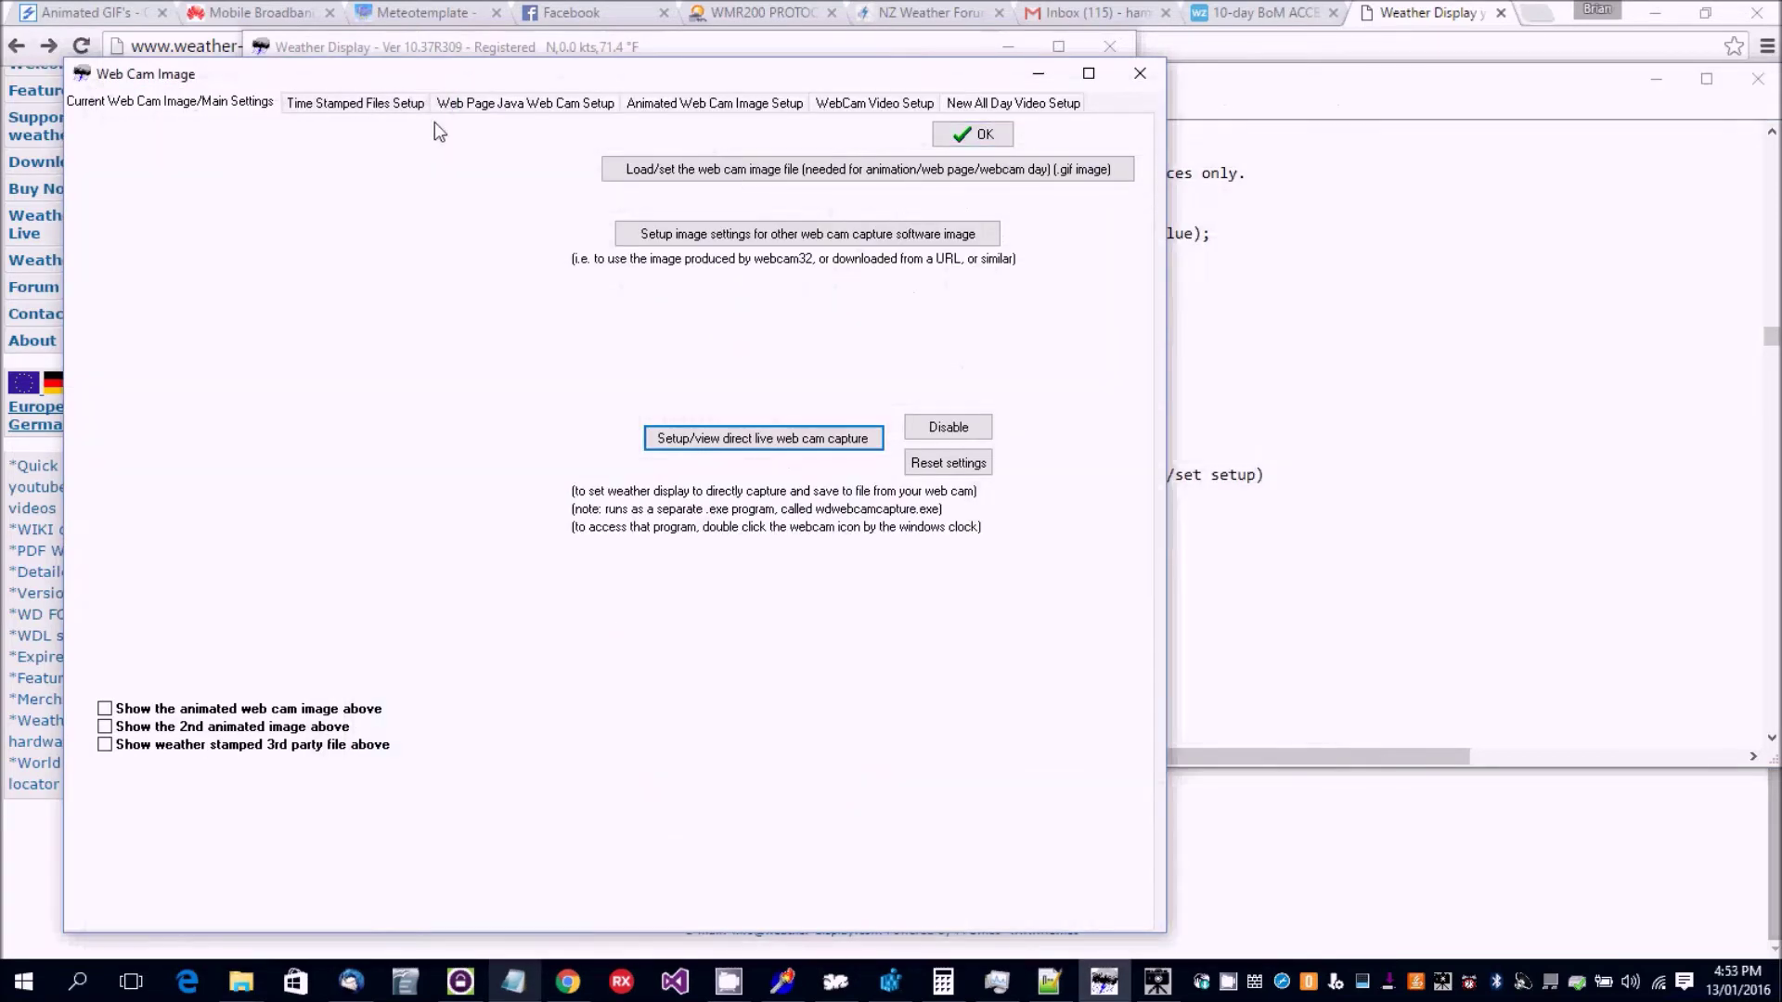
click(397, 107)
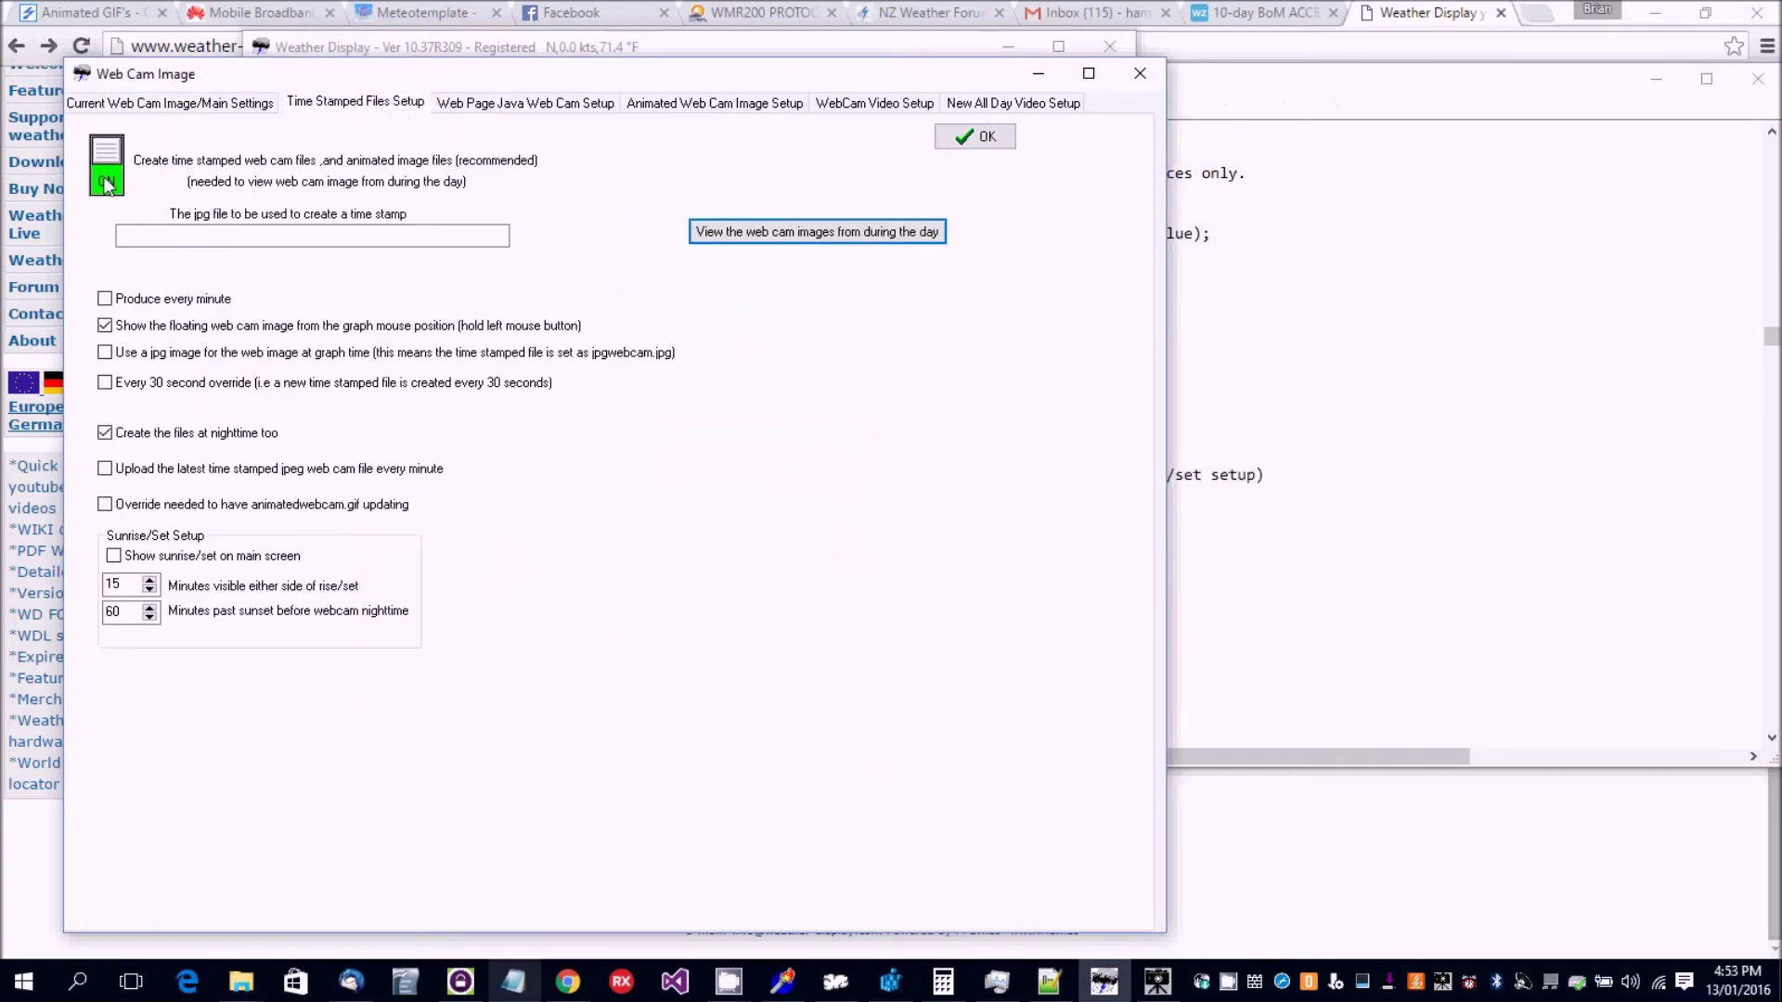
click(105, 299)
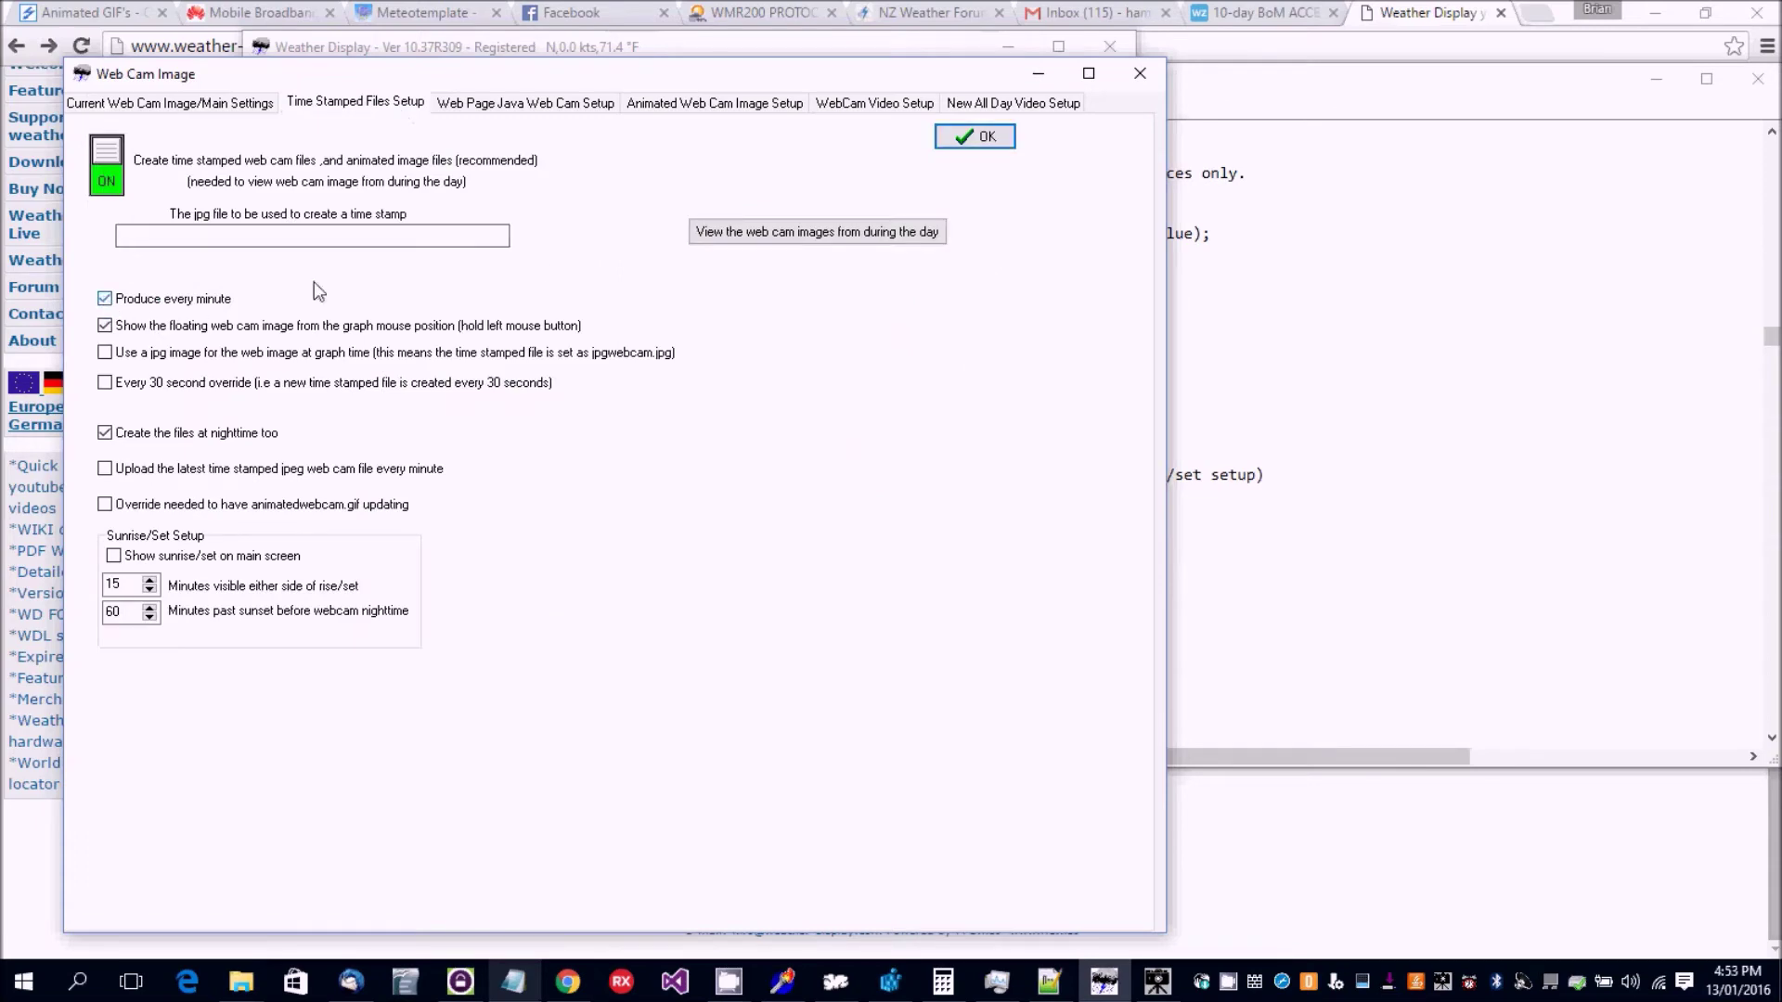
Step: Choose jpgwebcam.jpg from the webfiles folder as the image for the new all day video setup and save the web cam settings
click(1007, 103)
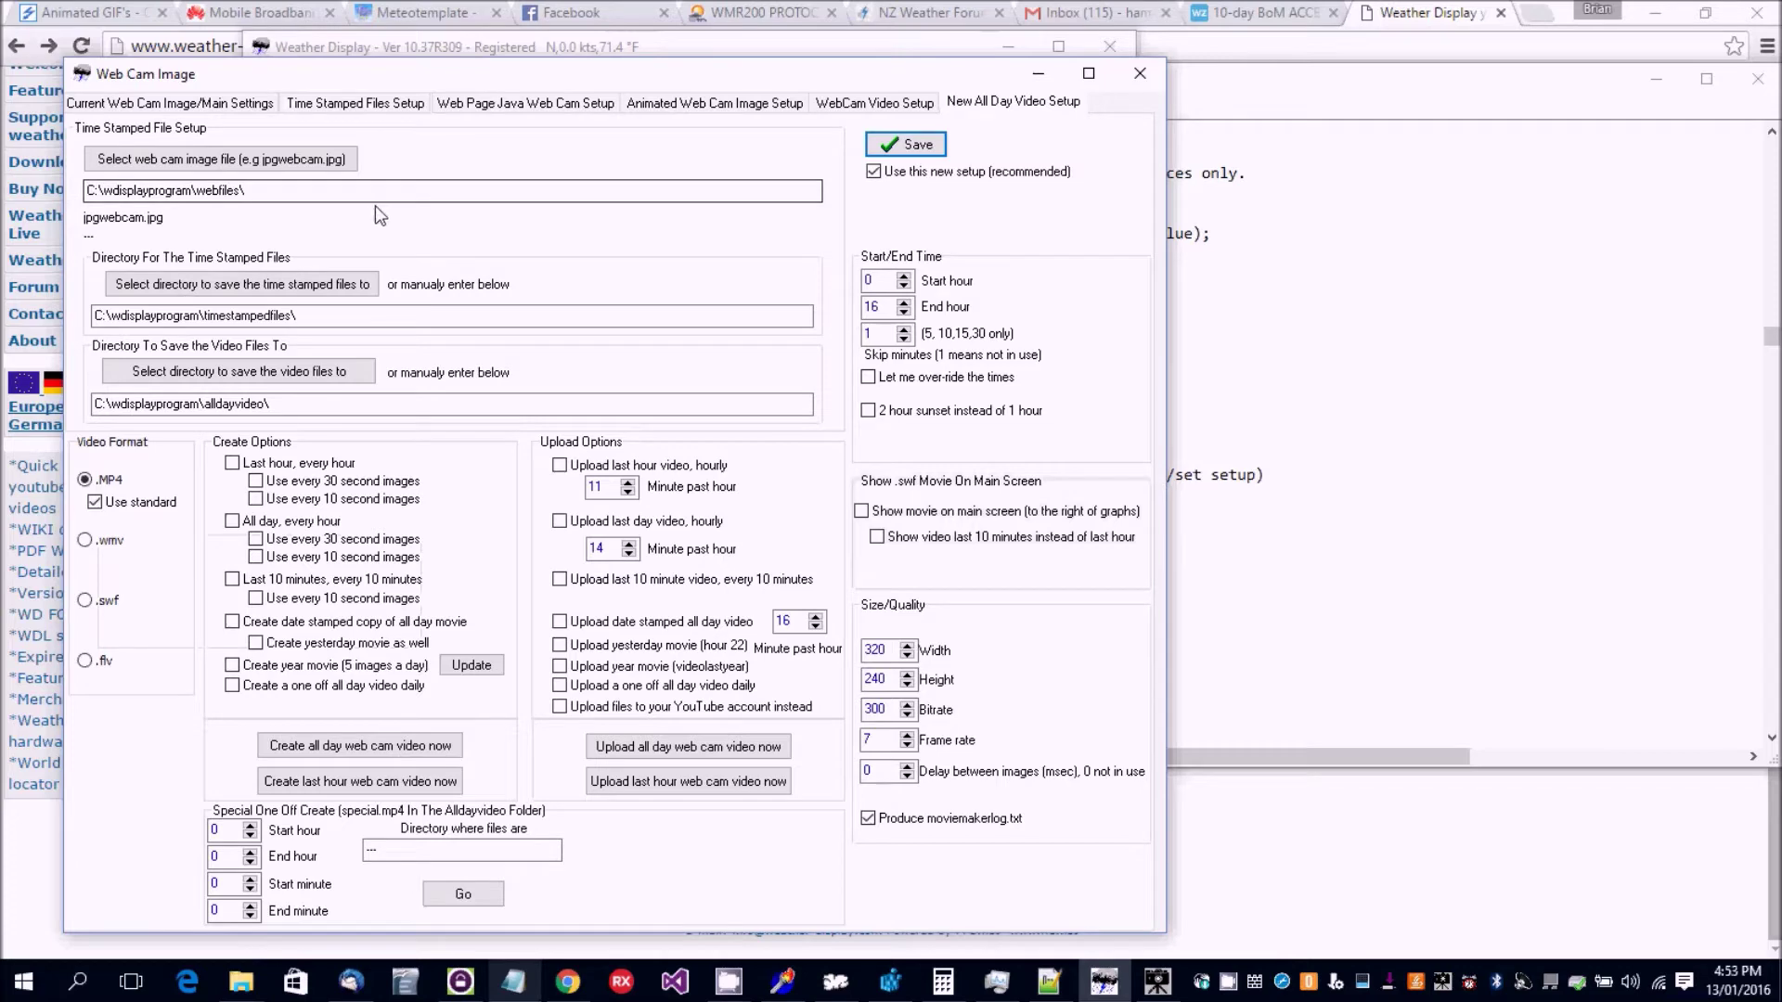
click(128, 165)
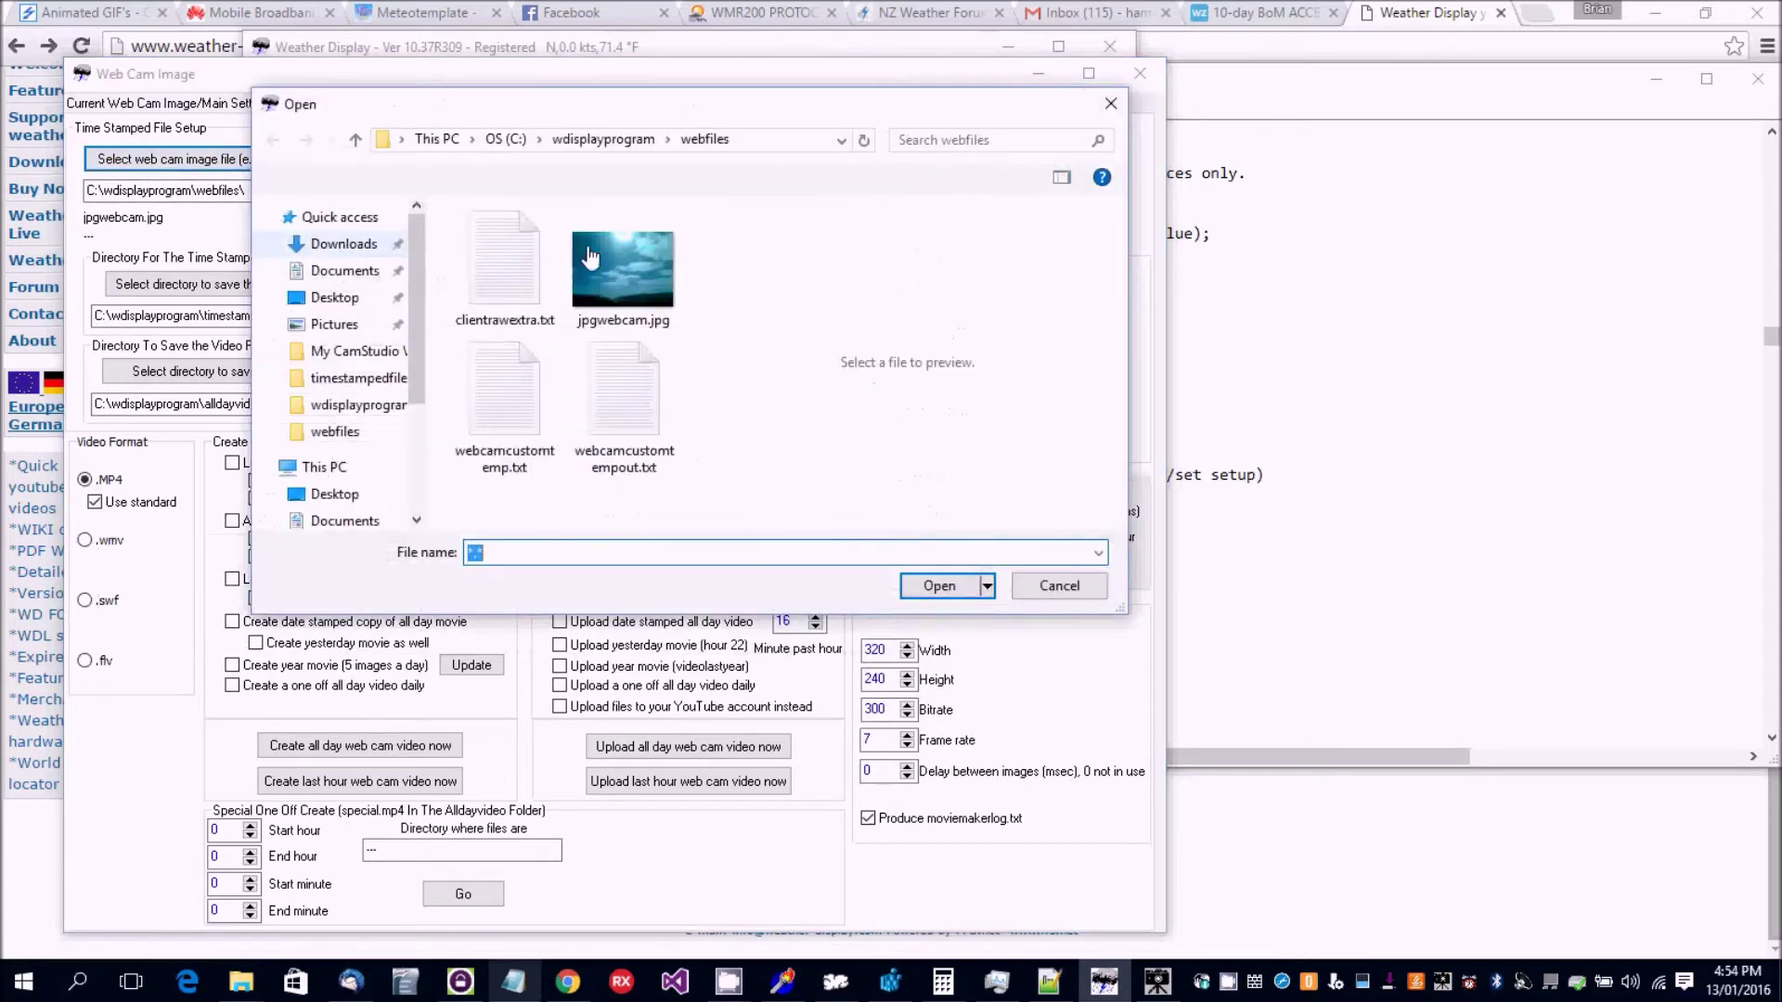
double_click(614, 282)
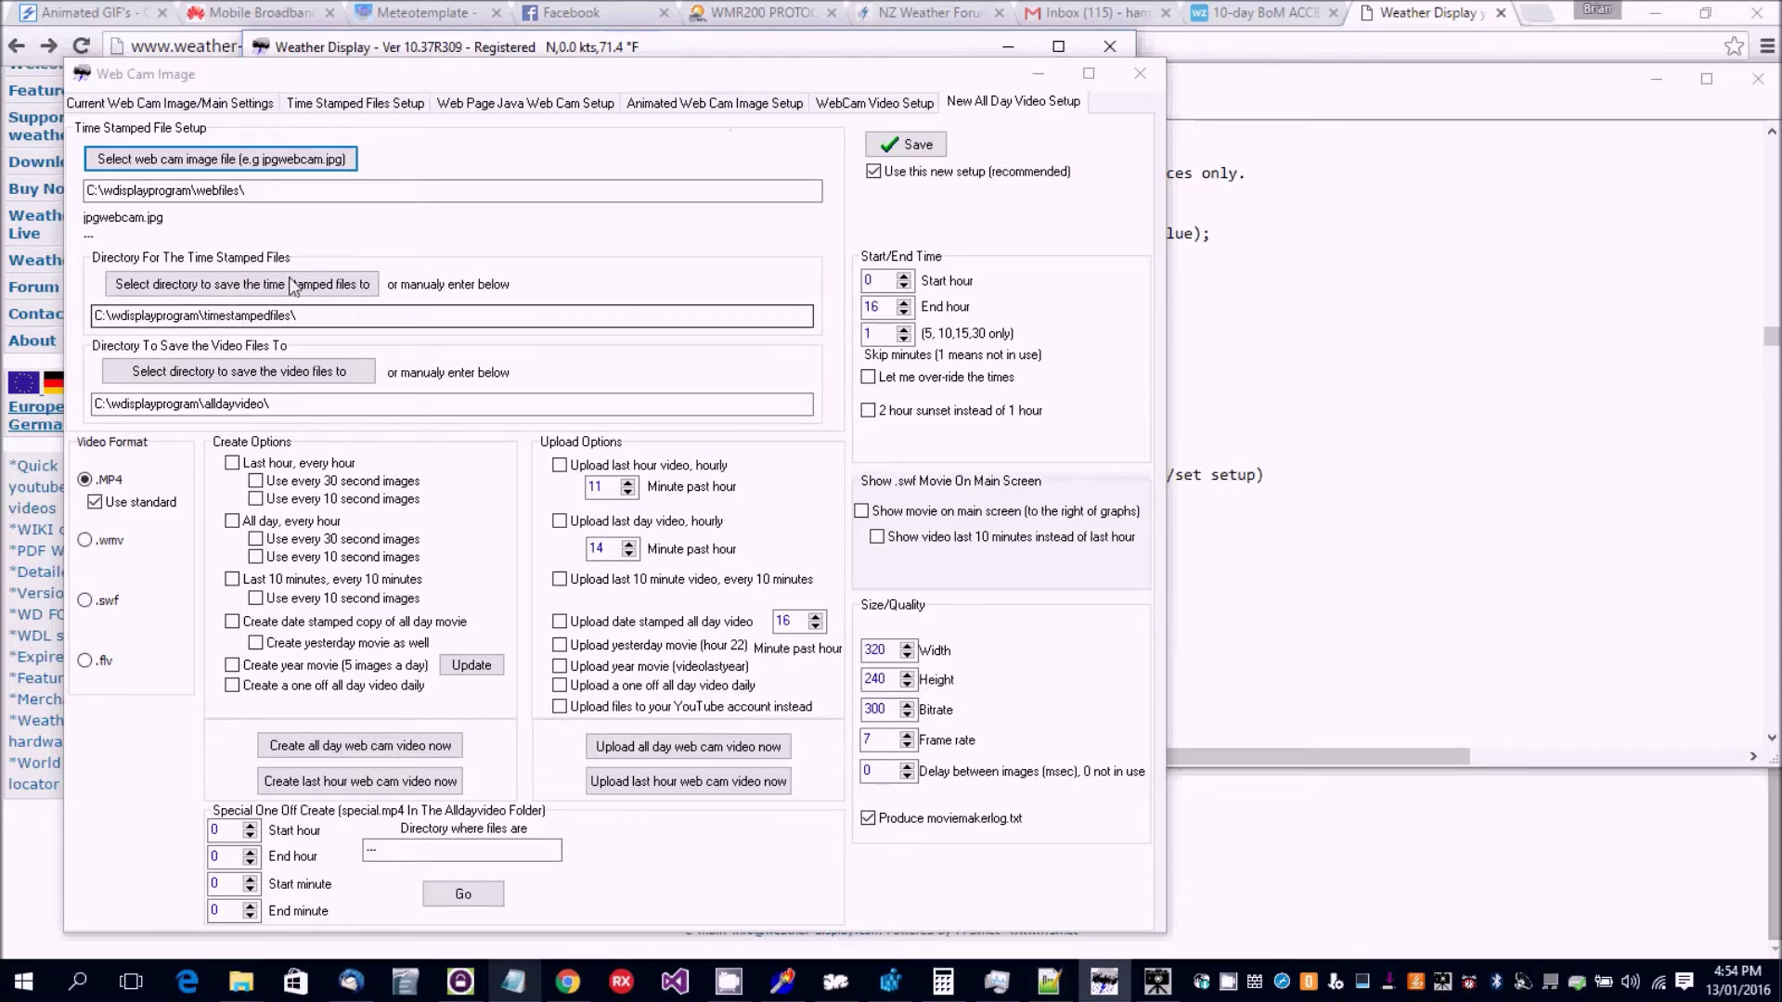
click(887, 142)
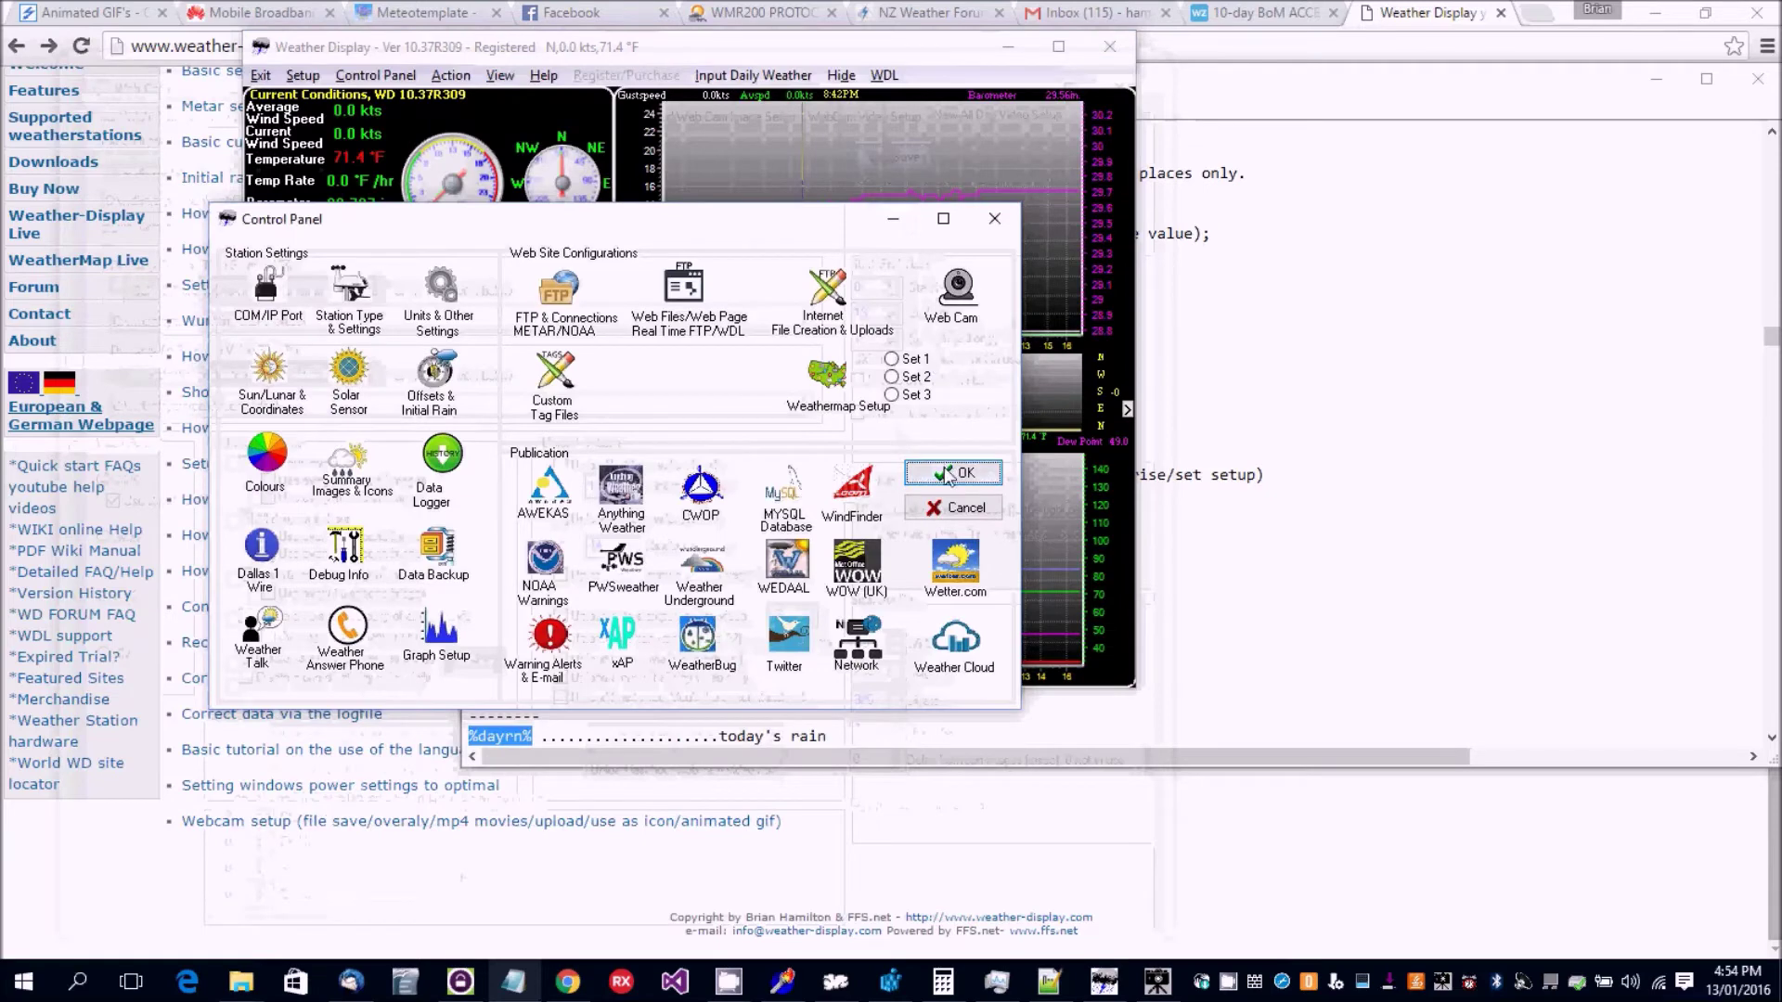
click(946, 474)
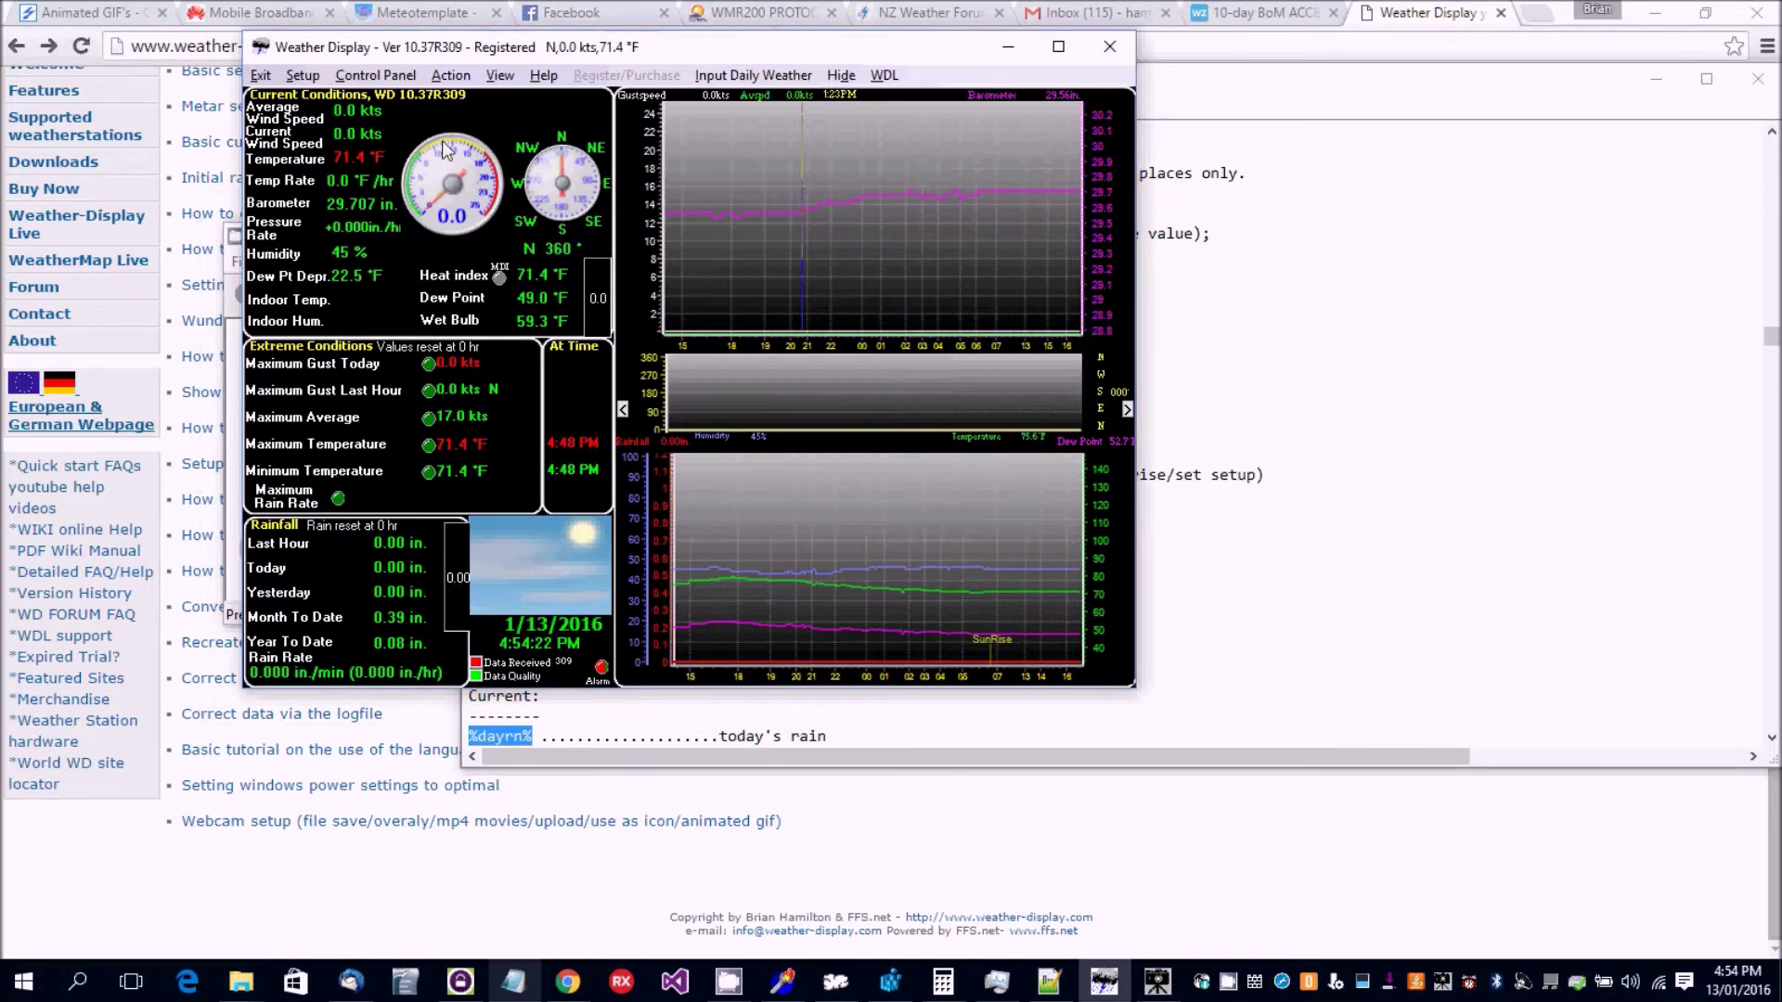
Step: In the main screen icon setup, turn off the animated webcam icon and select jpgwebcam.jpg as its image file
click(413, 75)
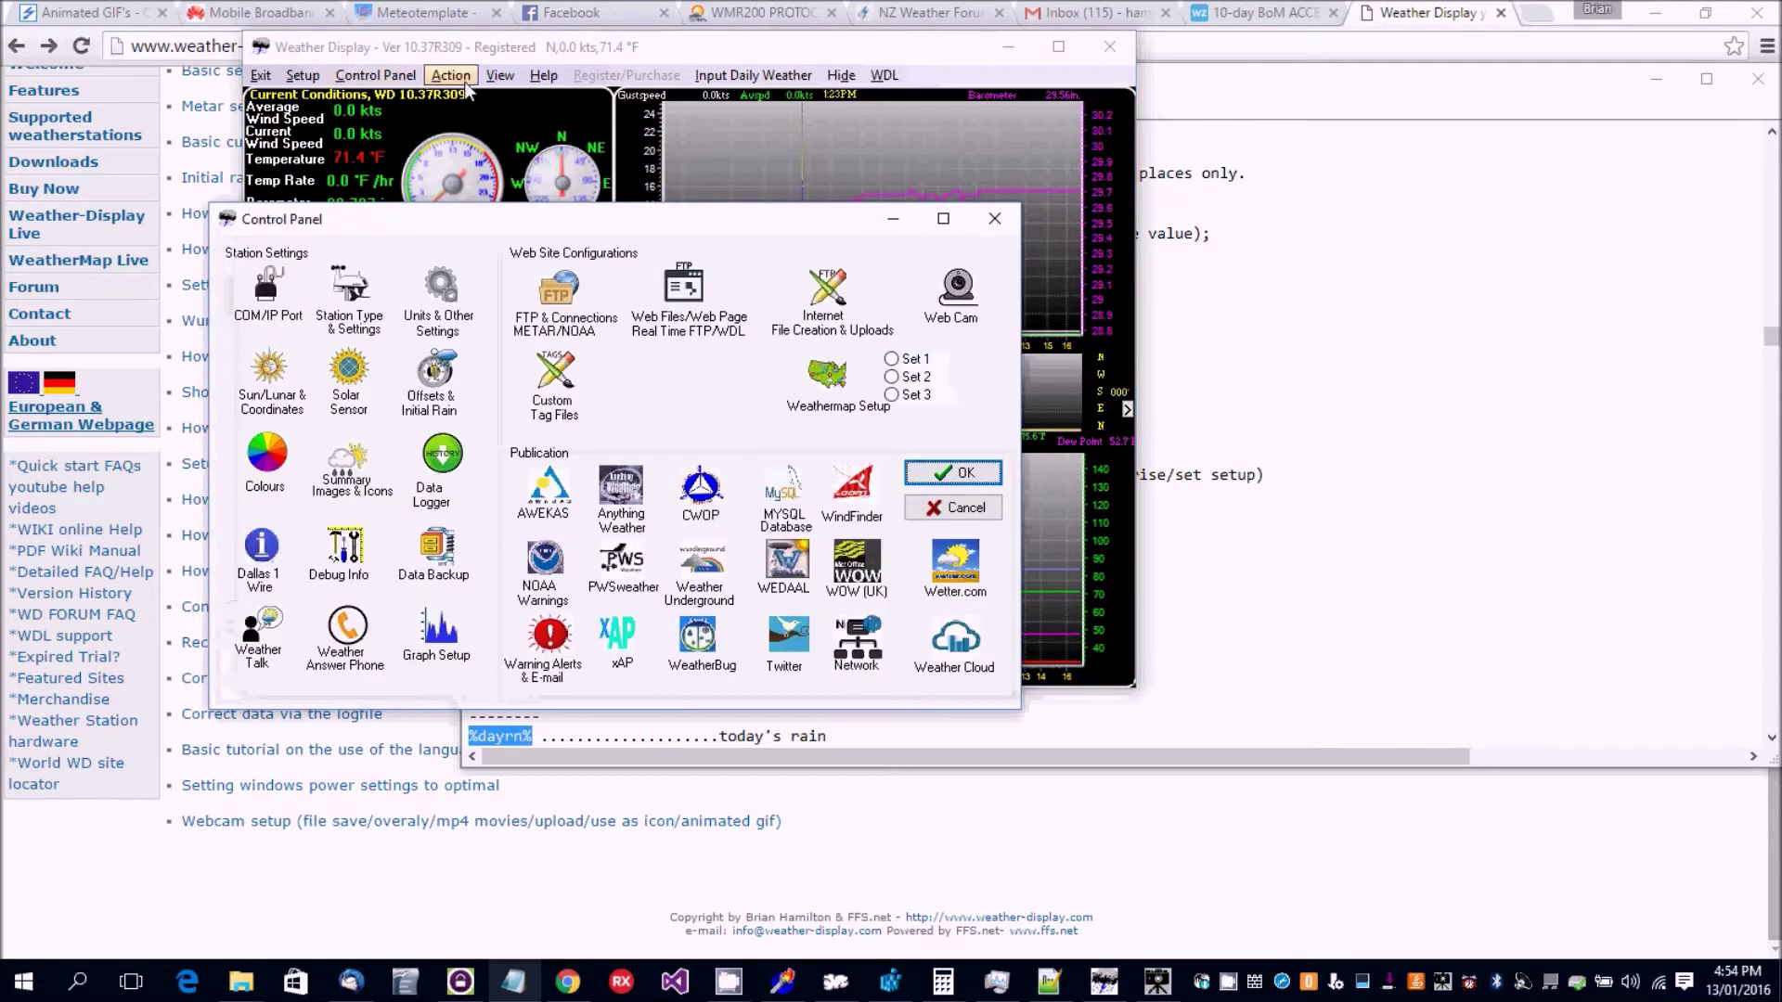
click(349, 471)
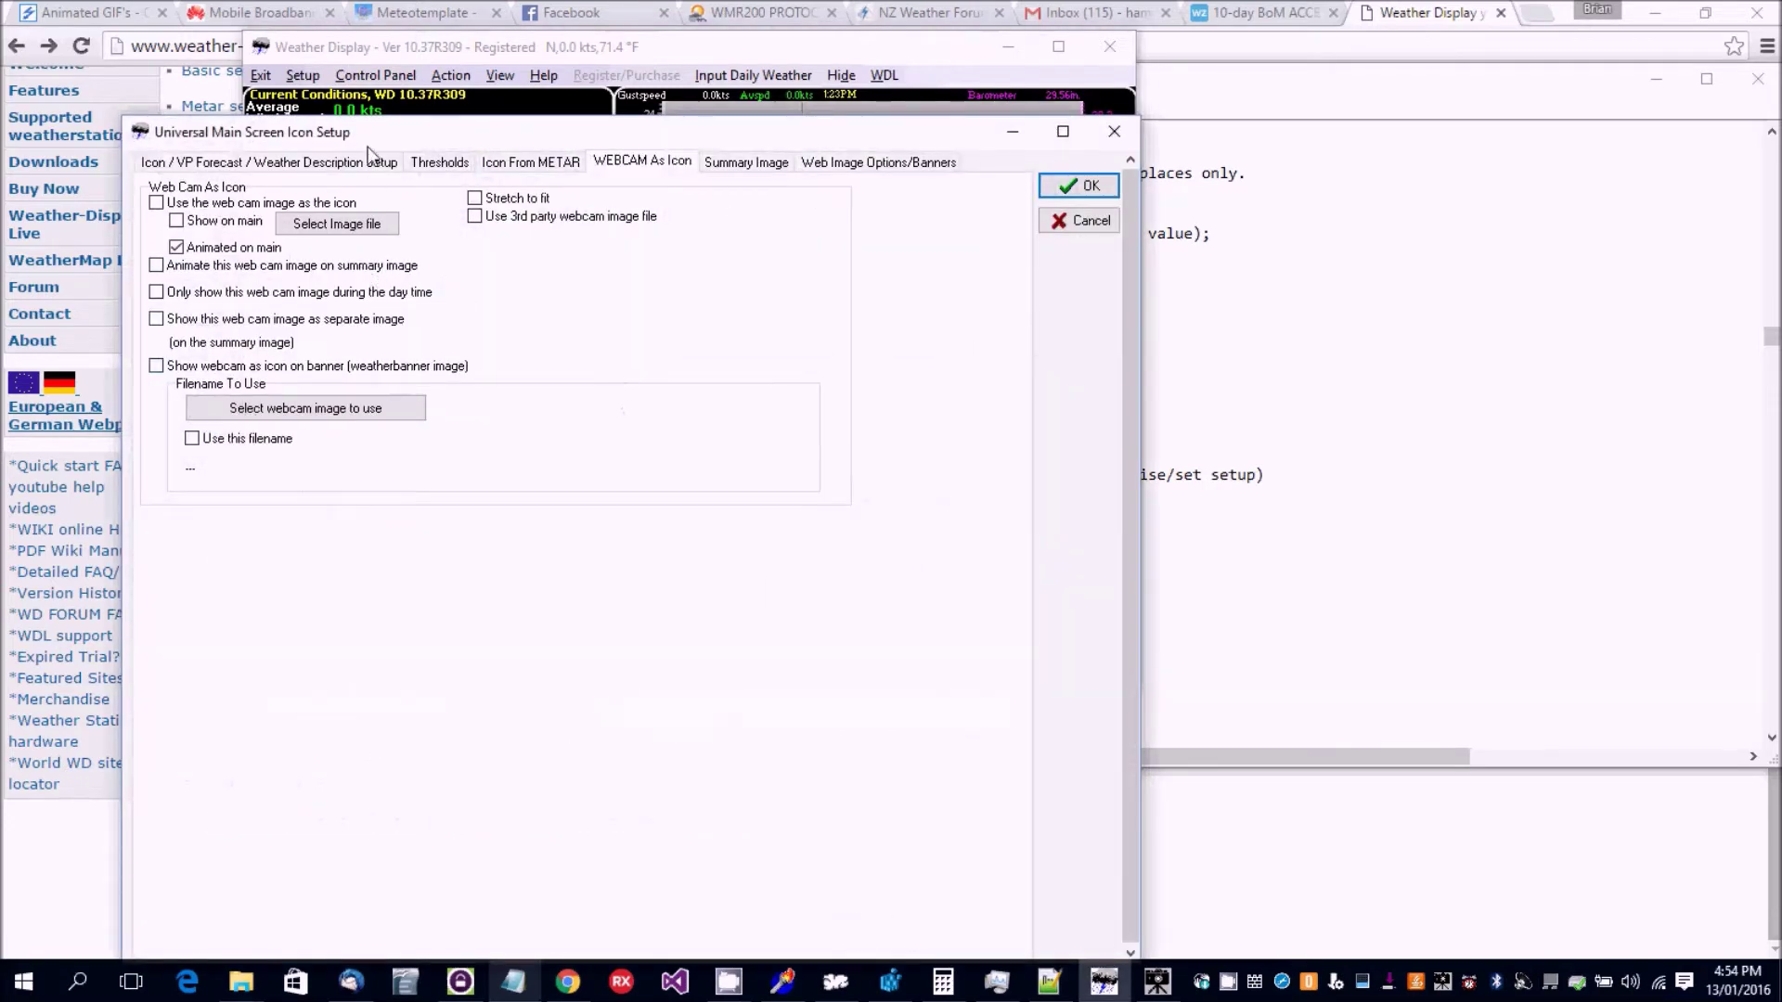
drag(368, 144, 834, 82)
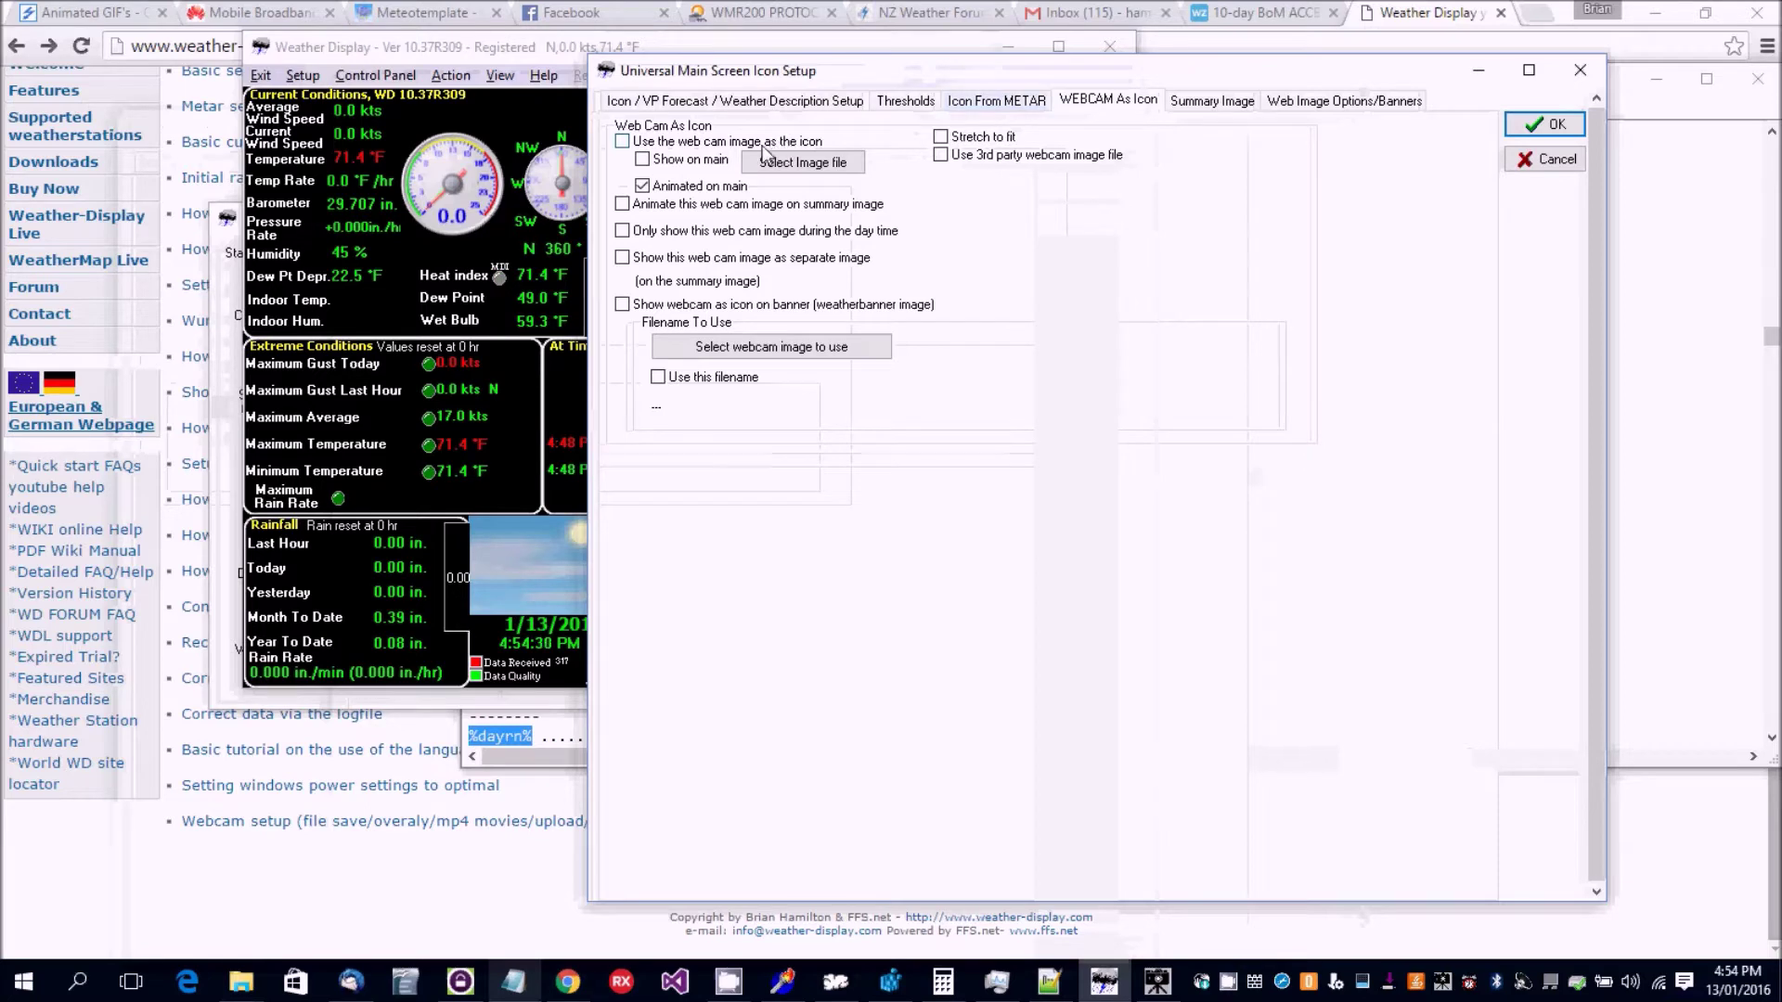
click(642, 186)
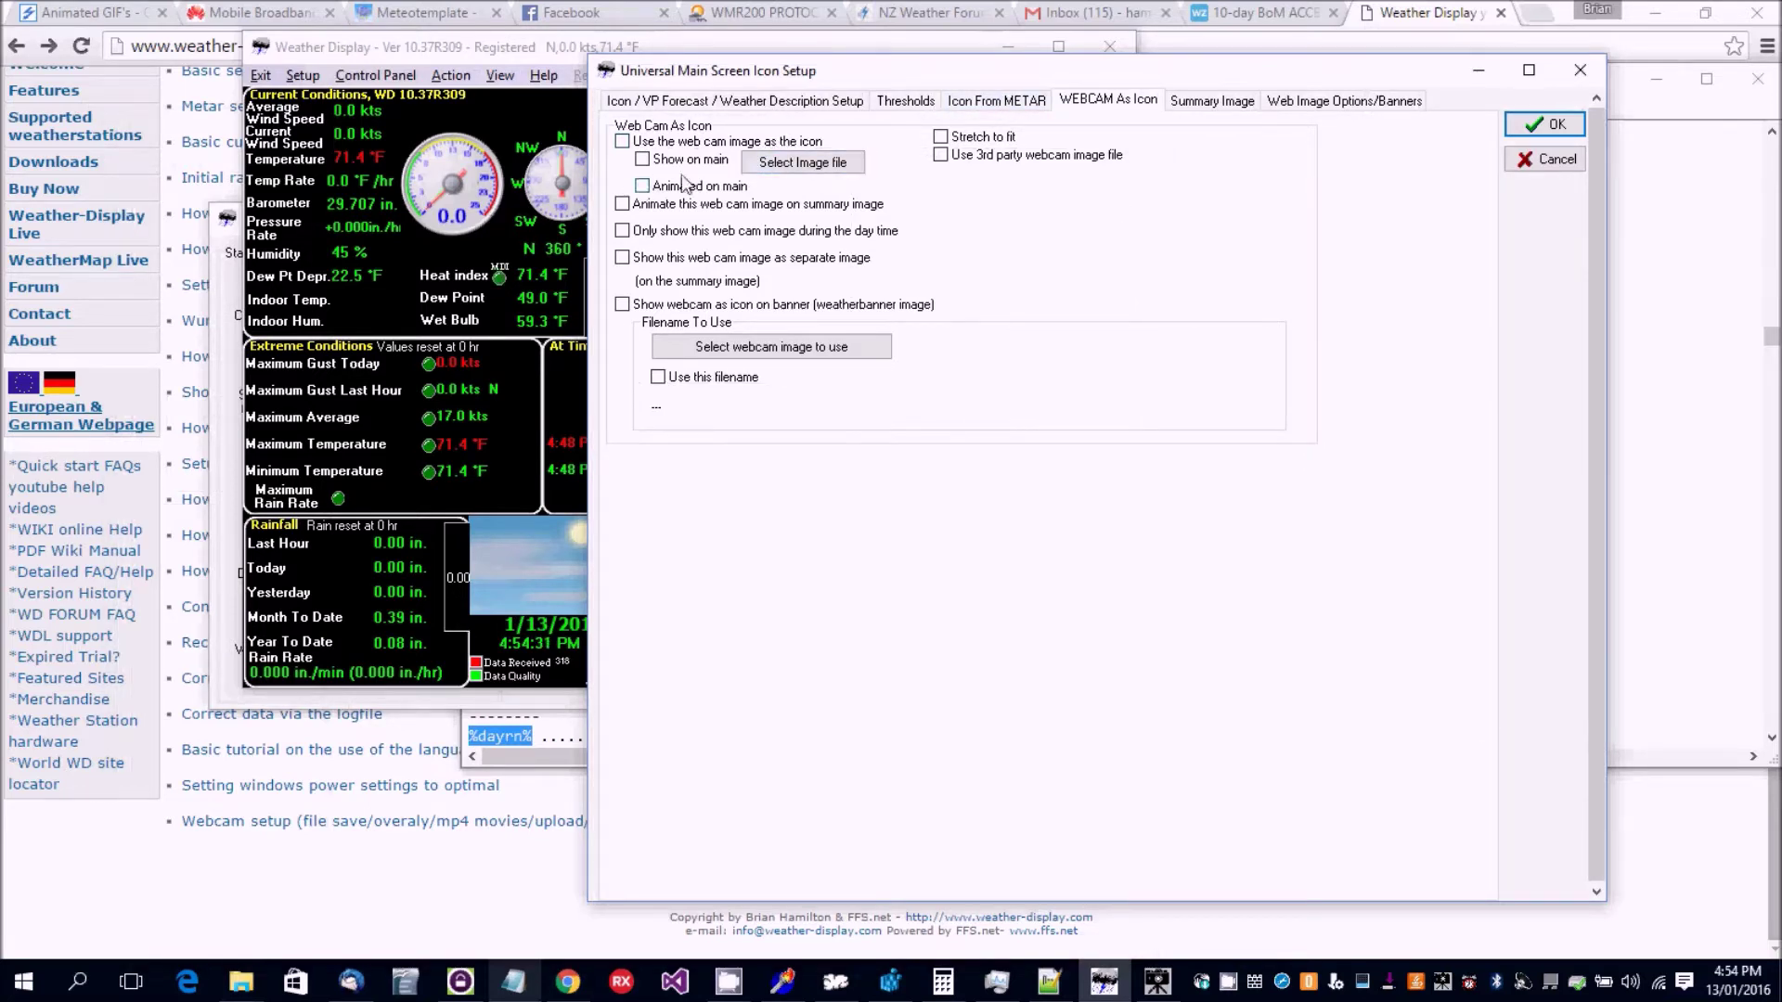
click(775, 165)
double_click(616, 260)
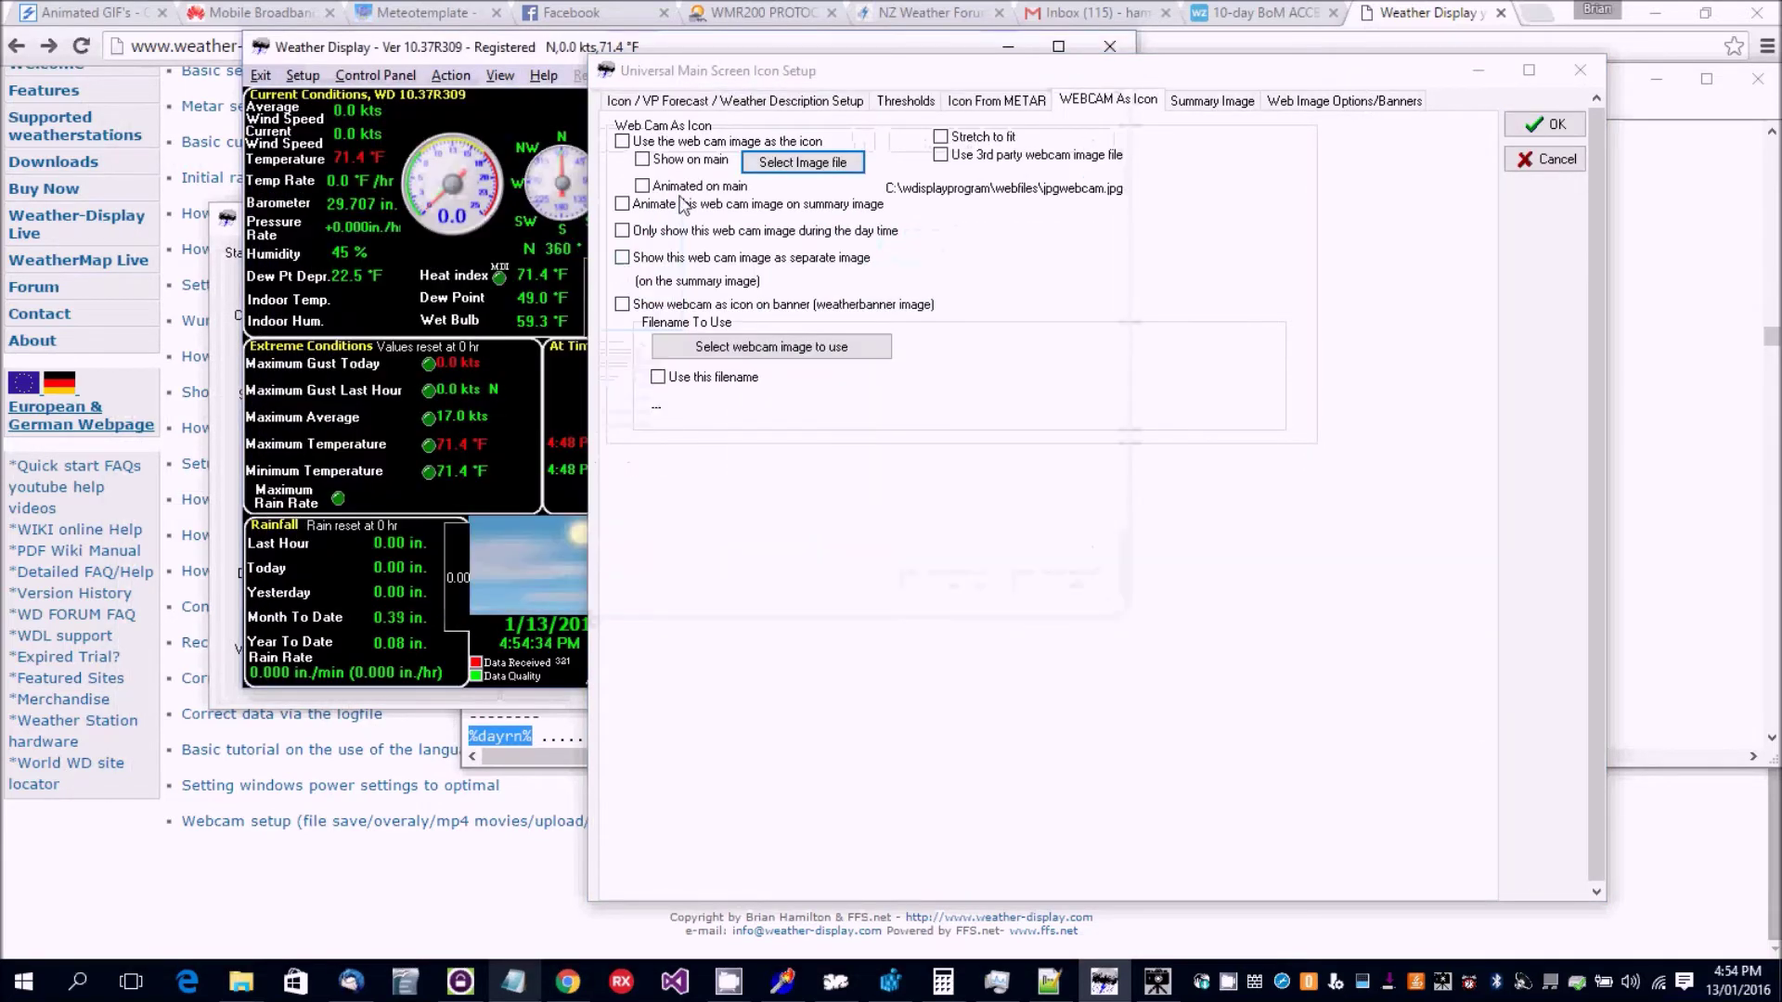
Step: Enable using the web cam image as the icon and showing it on the main screen, and save the icon setup
click(642, 159)
click(622, 141)
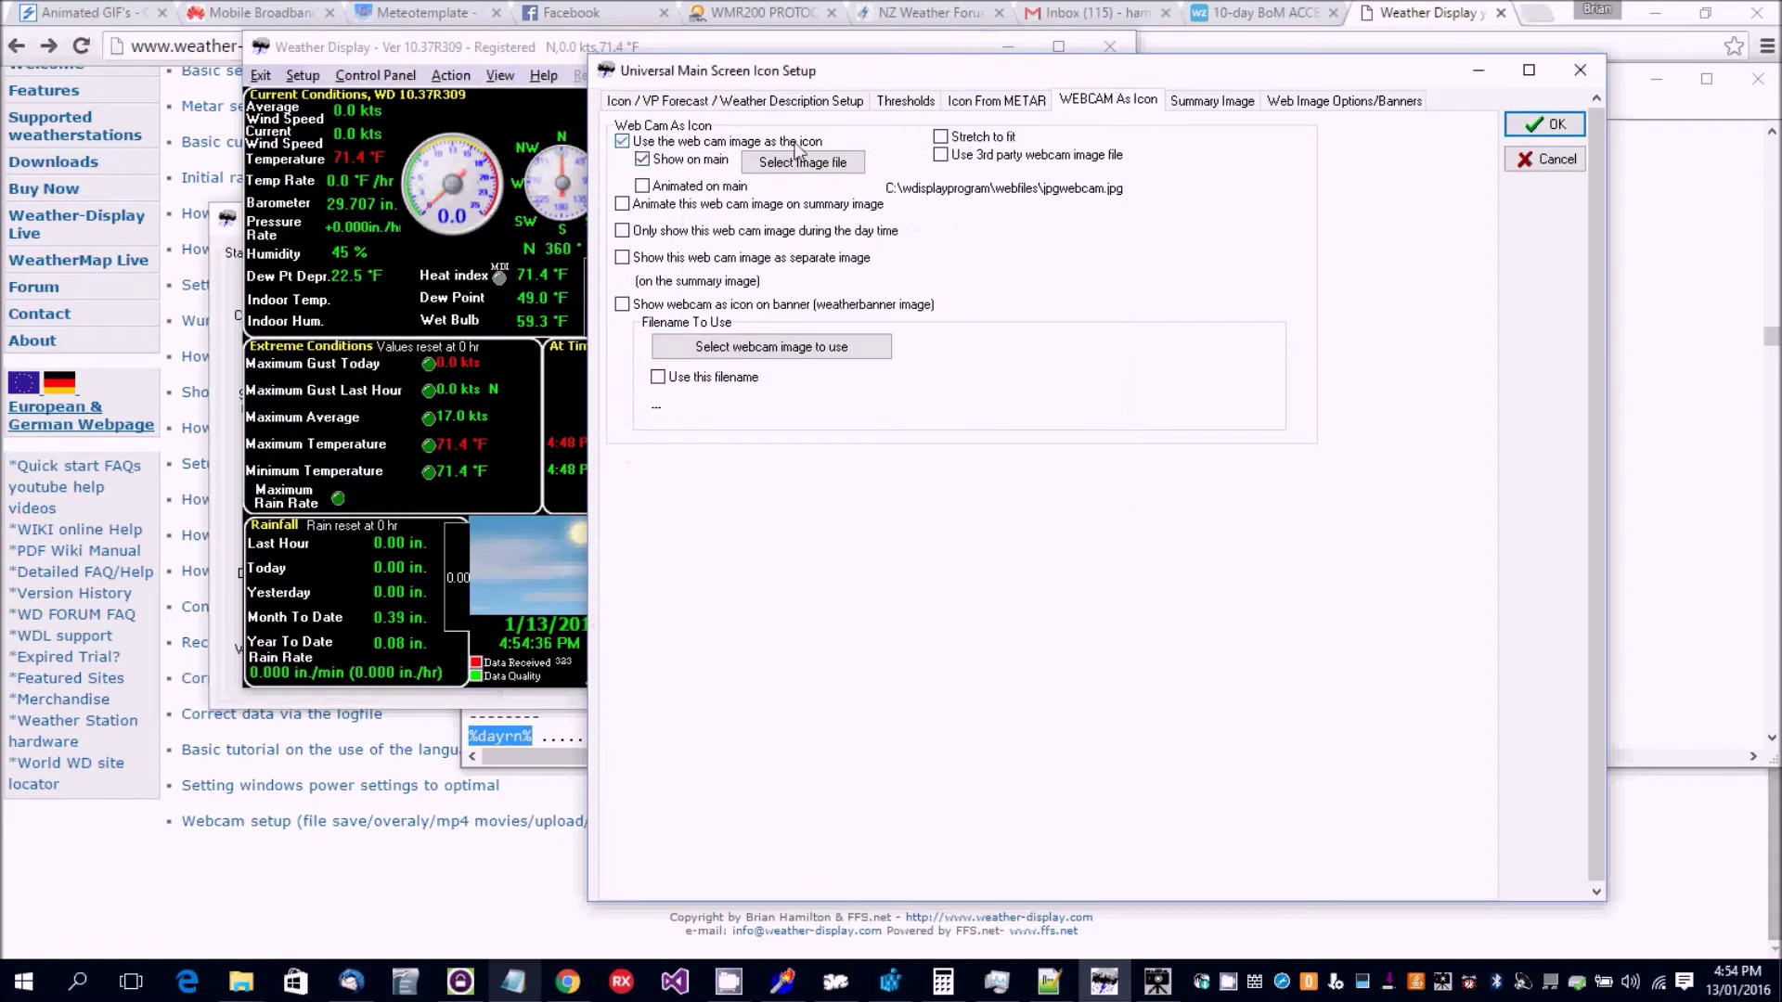
click(1540, 123)
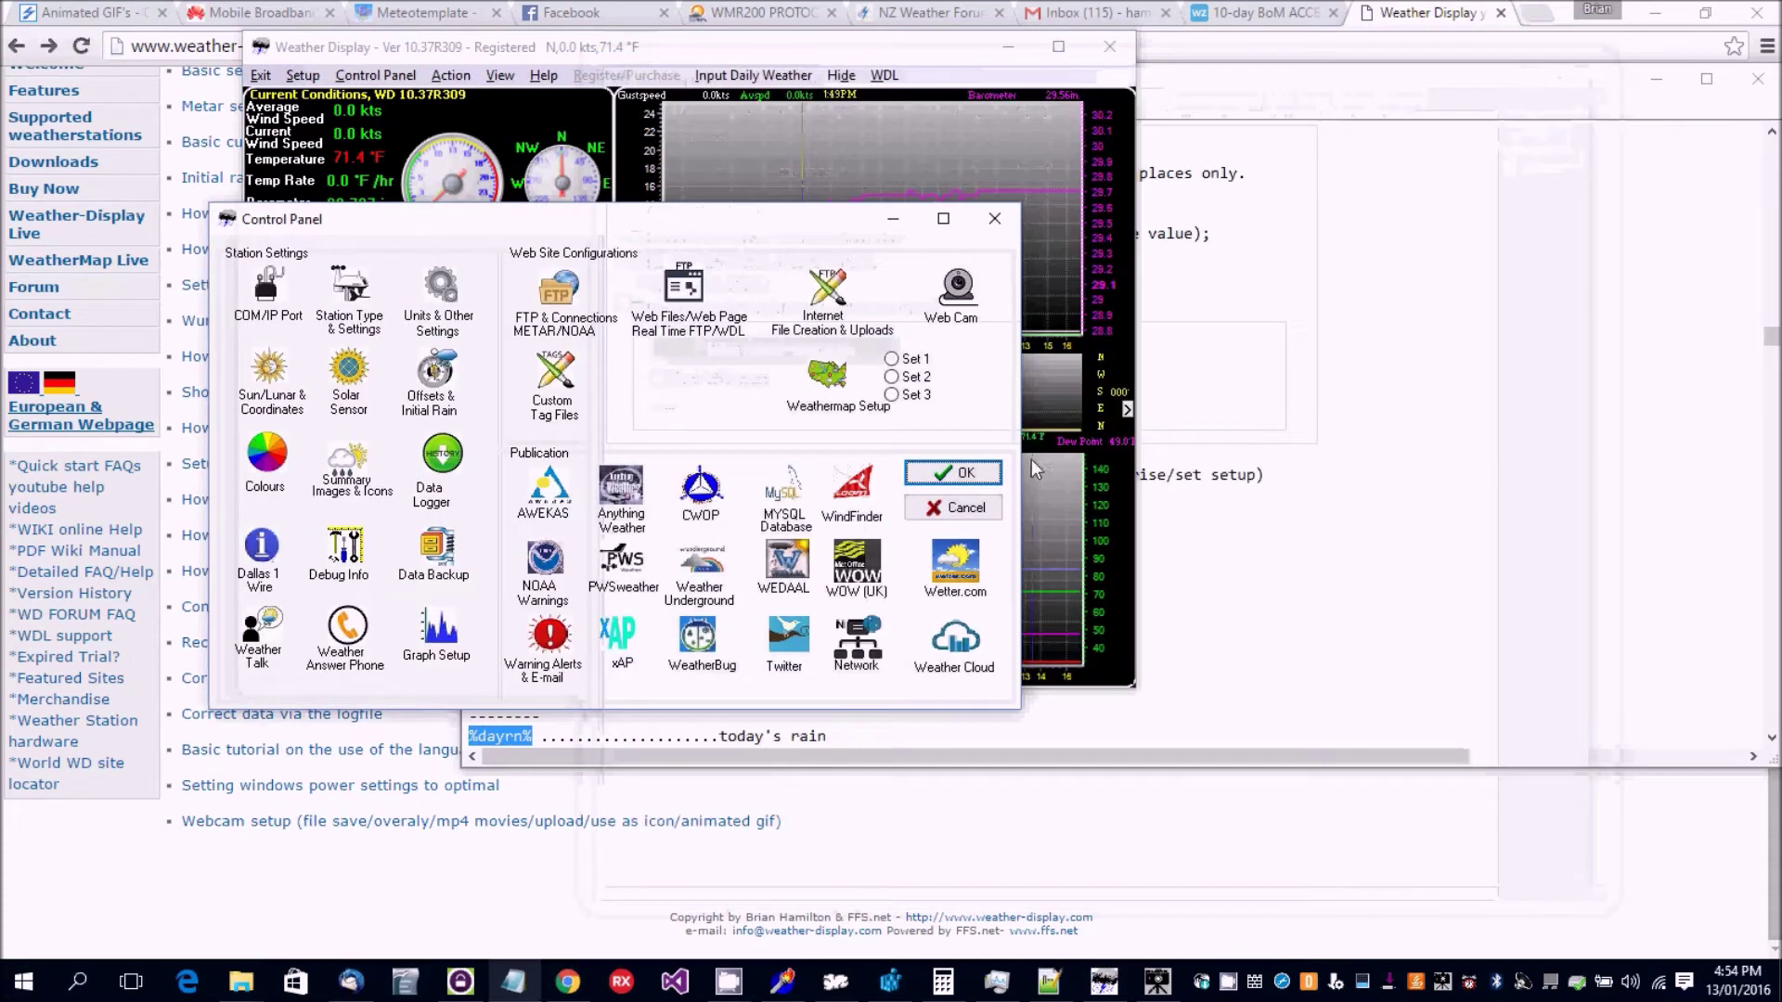
click(963, 473)
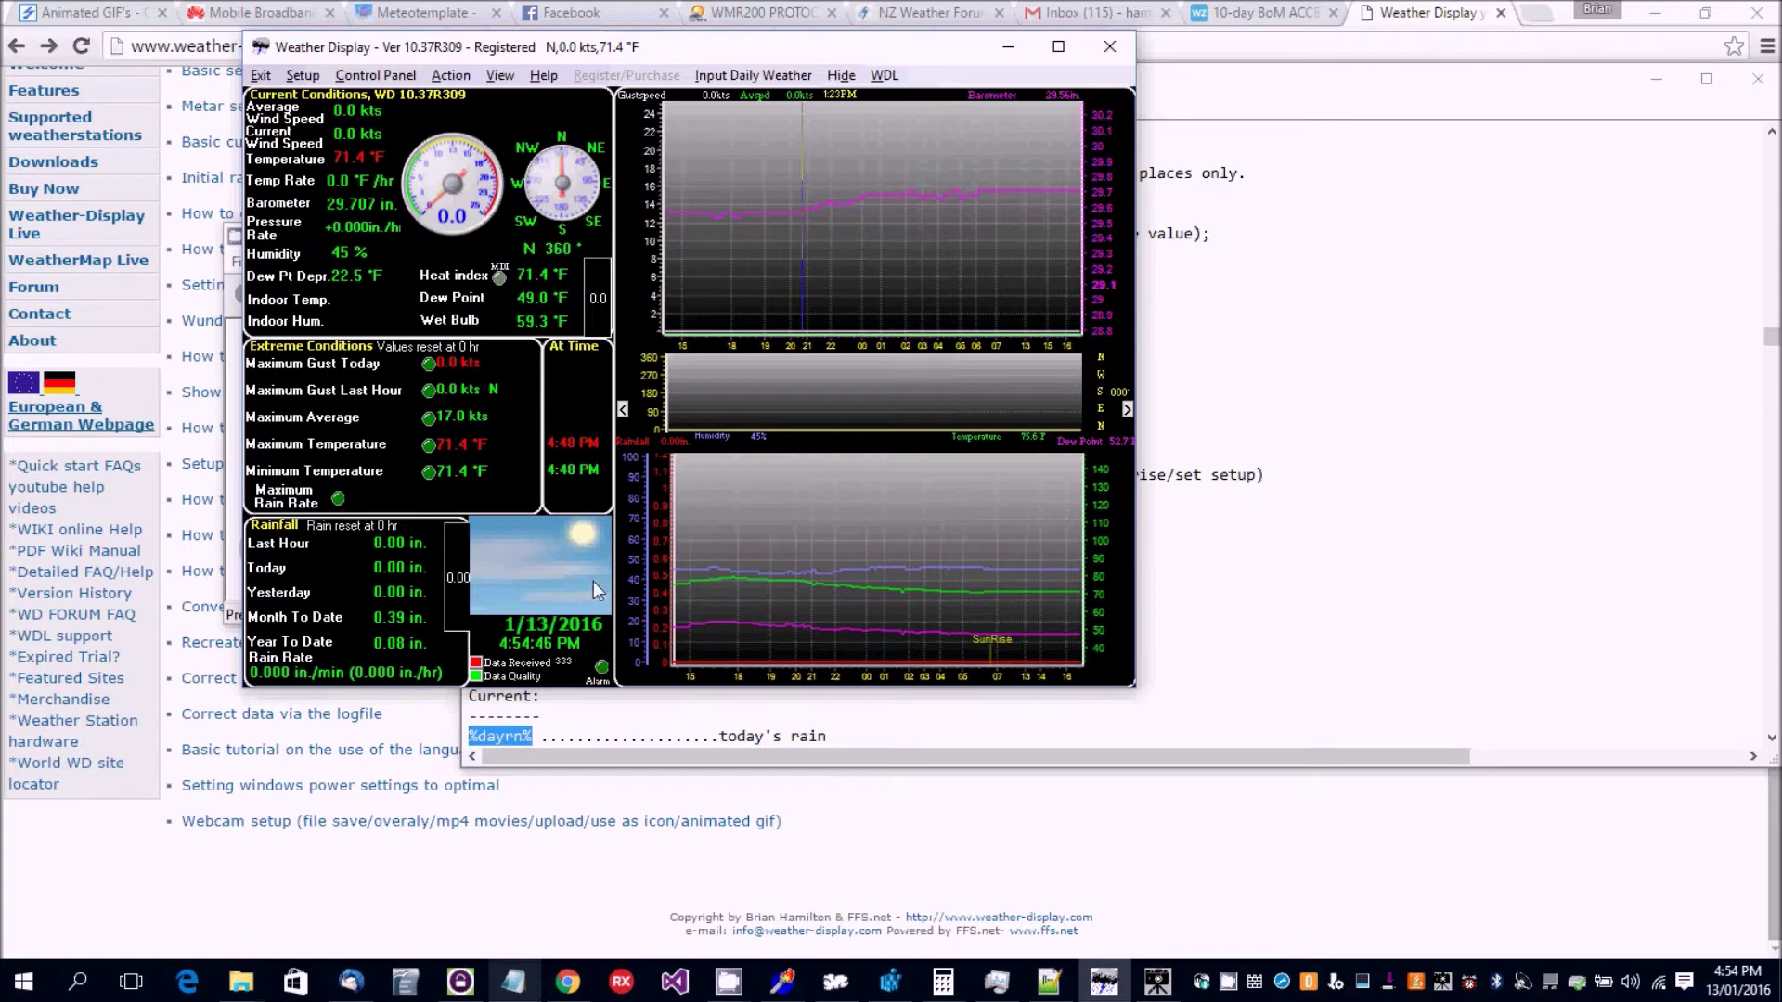
Step: Turn on the animated web cam image, enable updating animatedwebcam.gif at the set frequency, and save the web cam settings
click(387, 80)
click(954, 278)
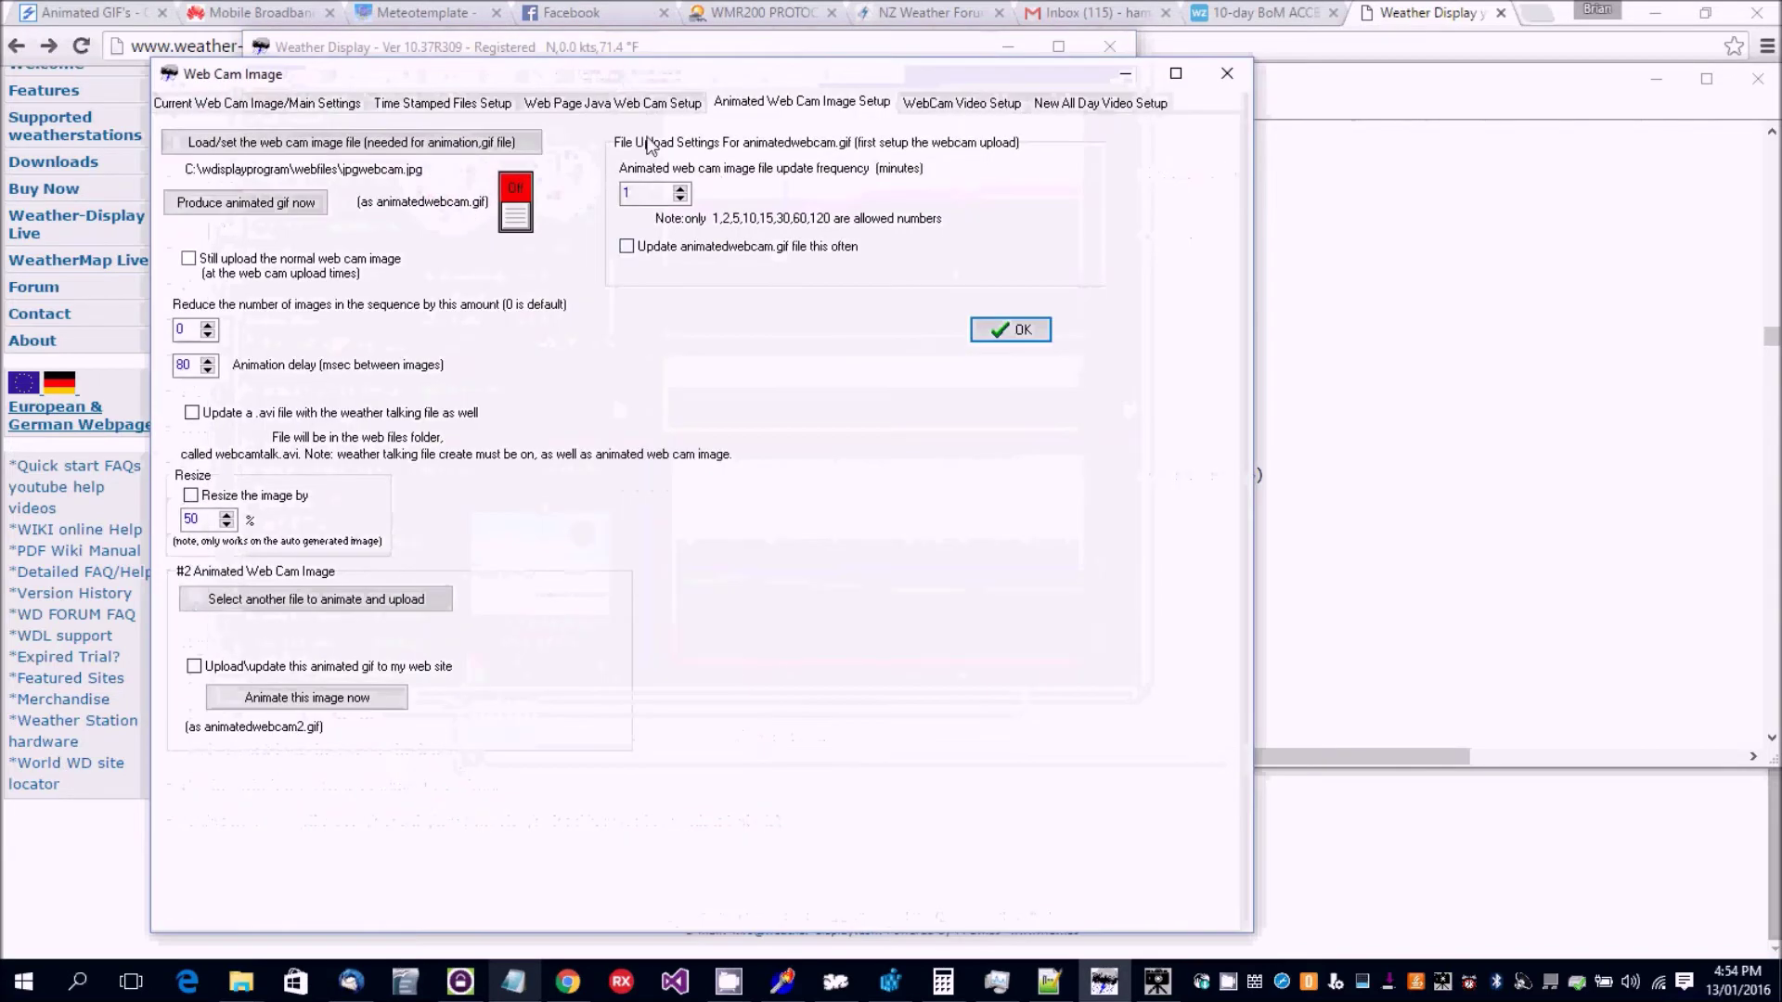
click(512, 192)
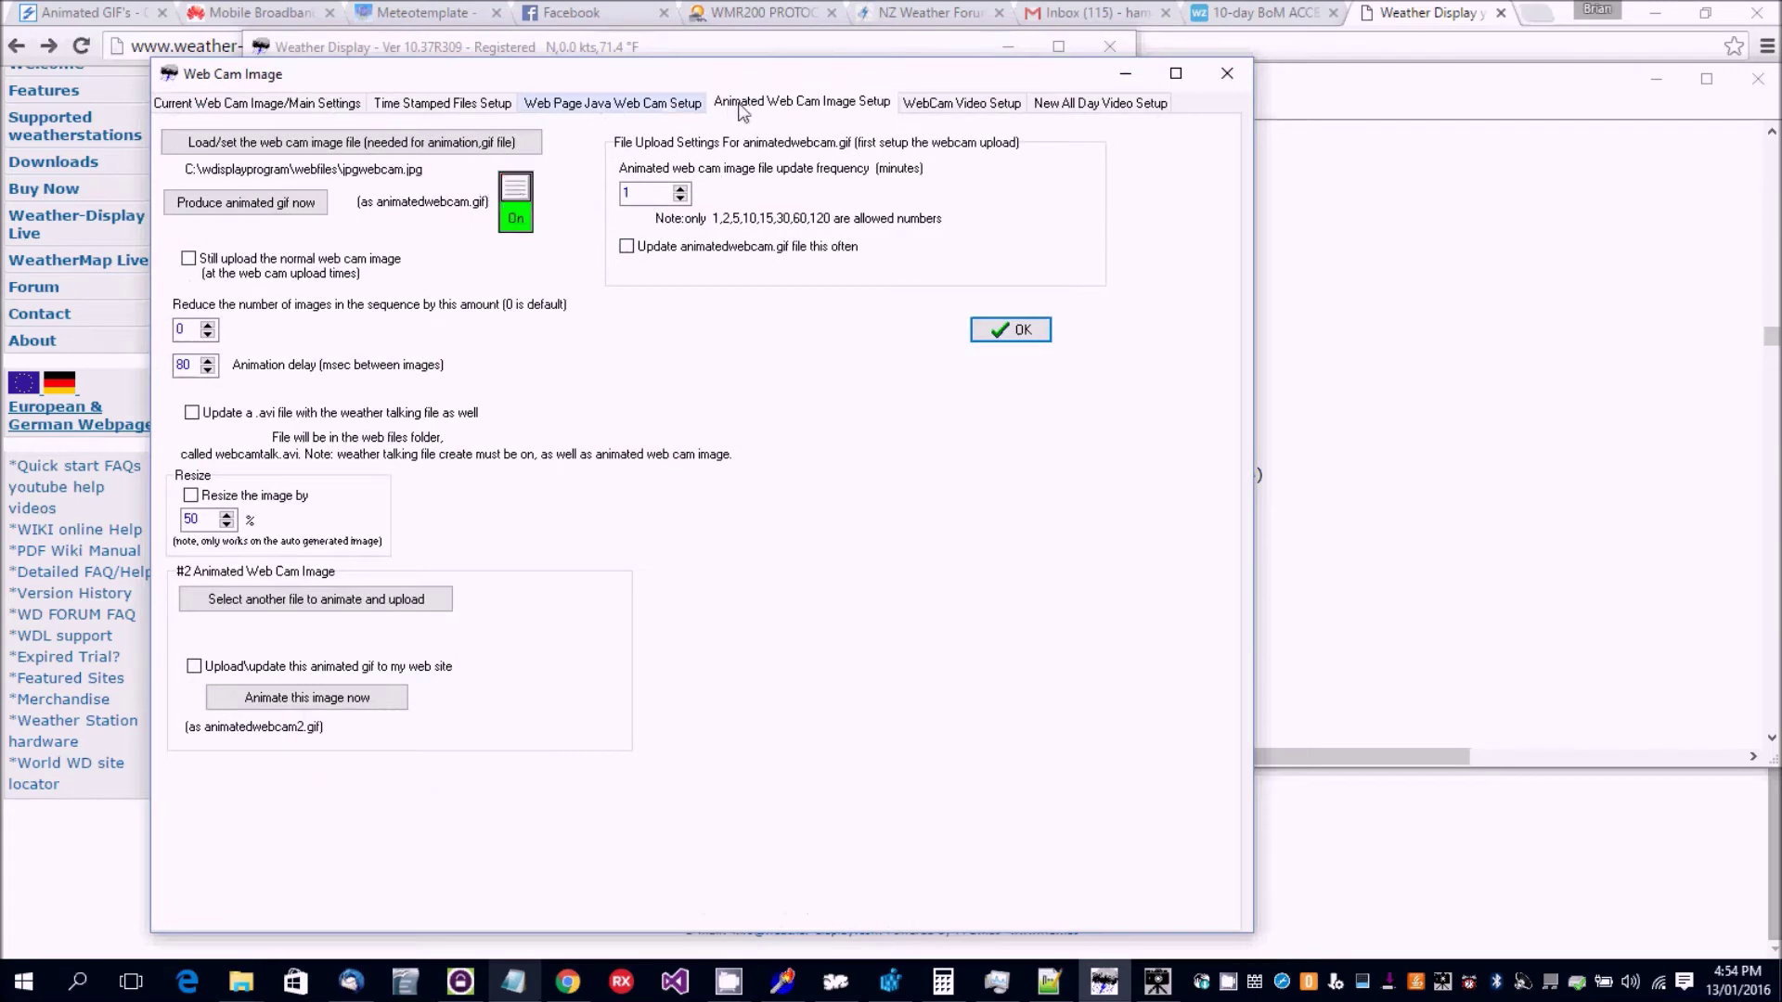
click(626, 246)
click(1009, 330)
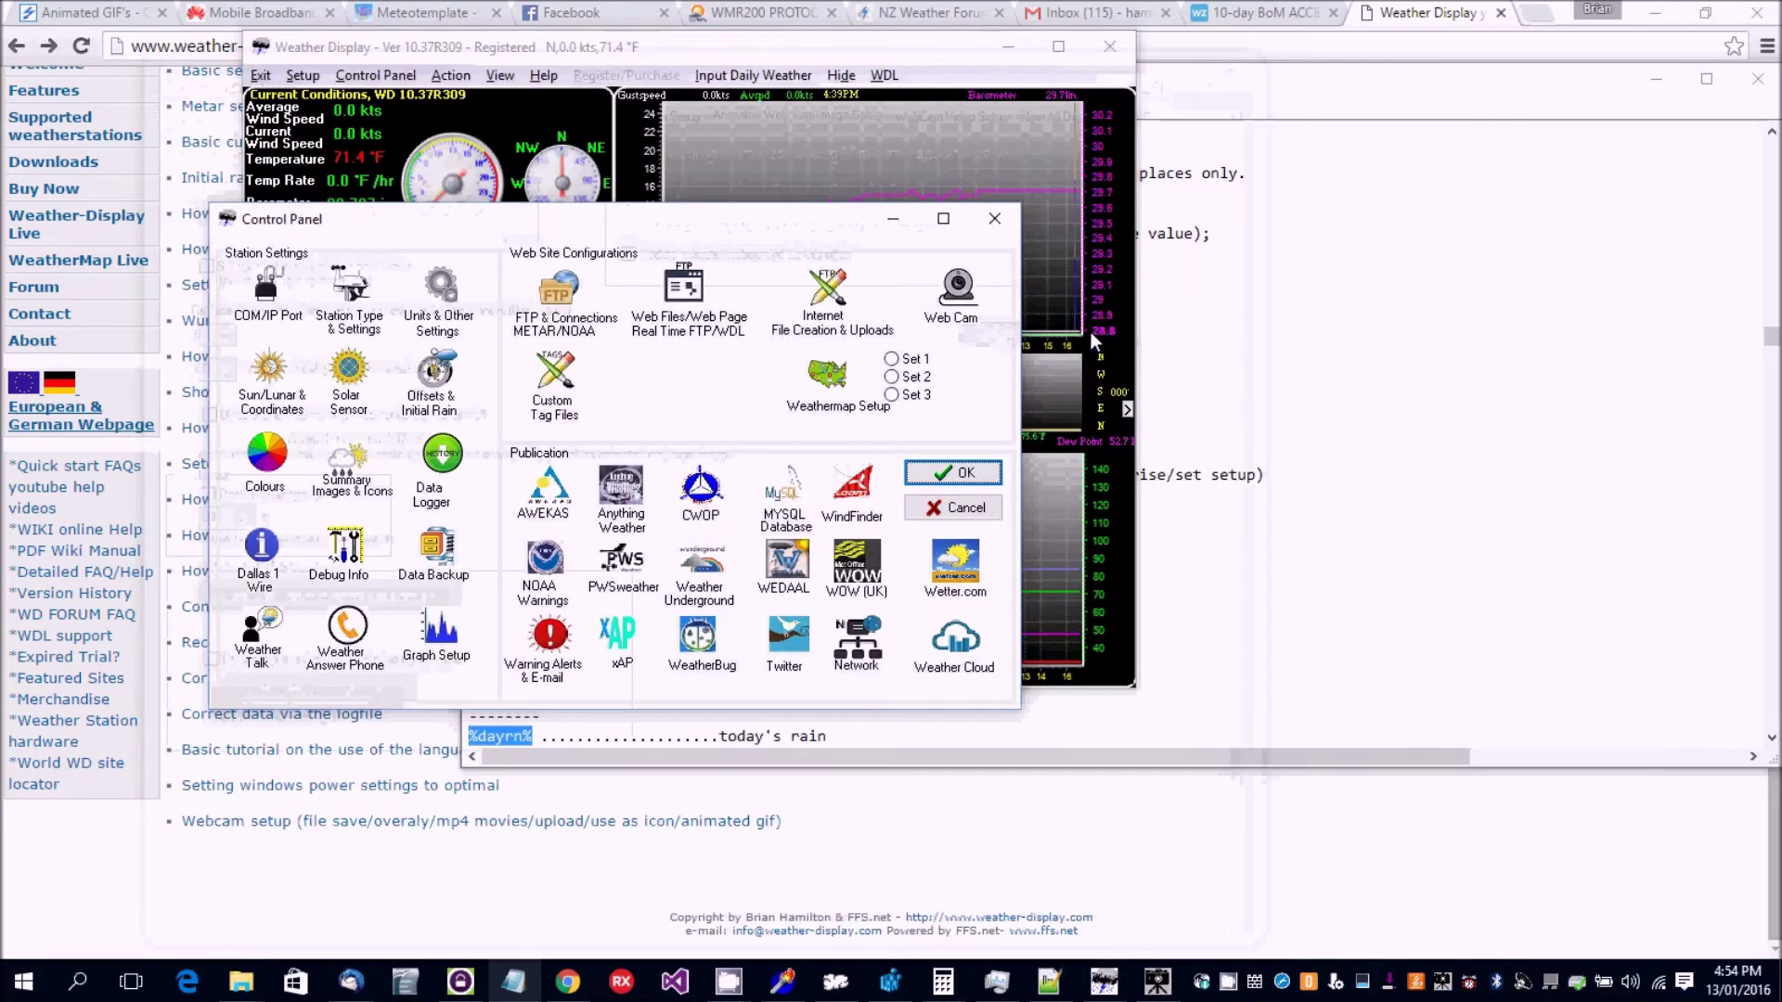
click(988, 475)
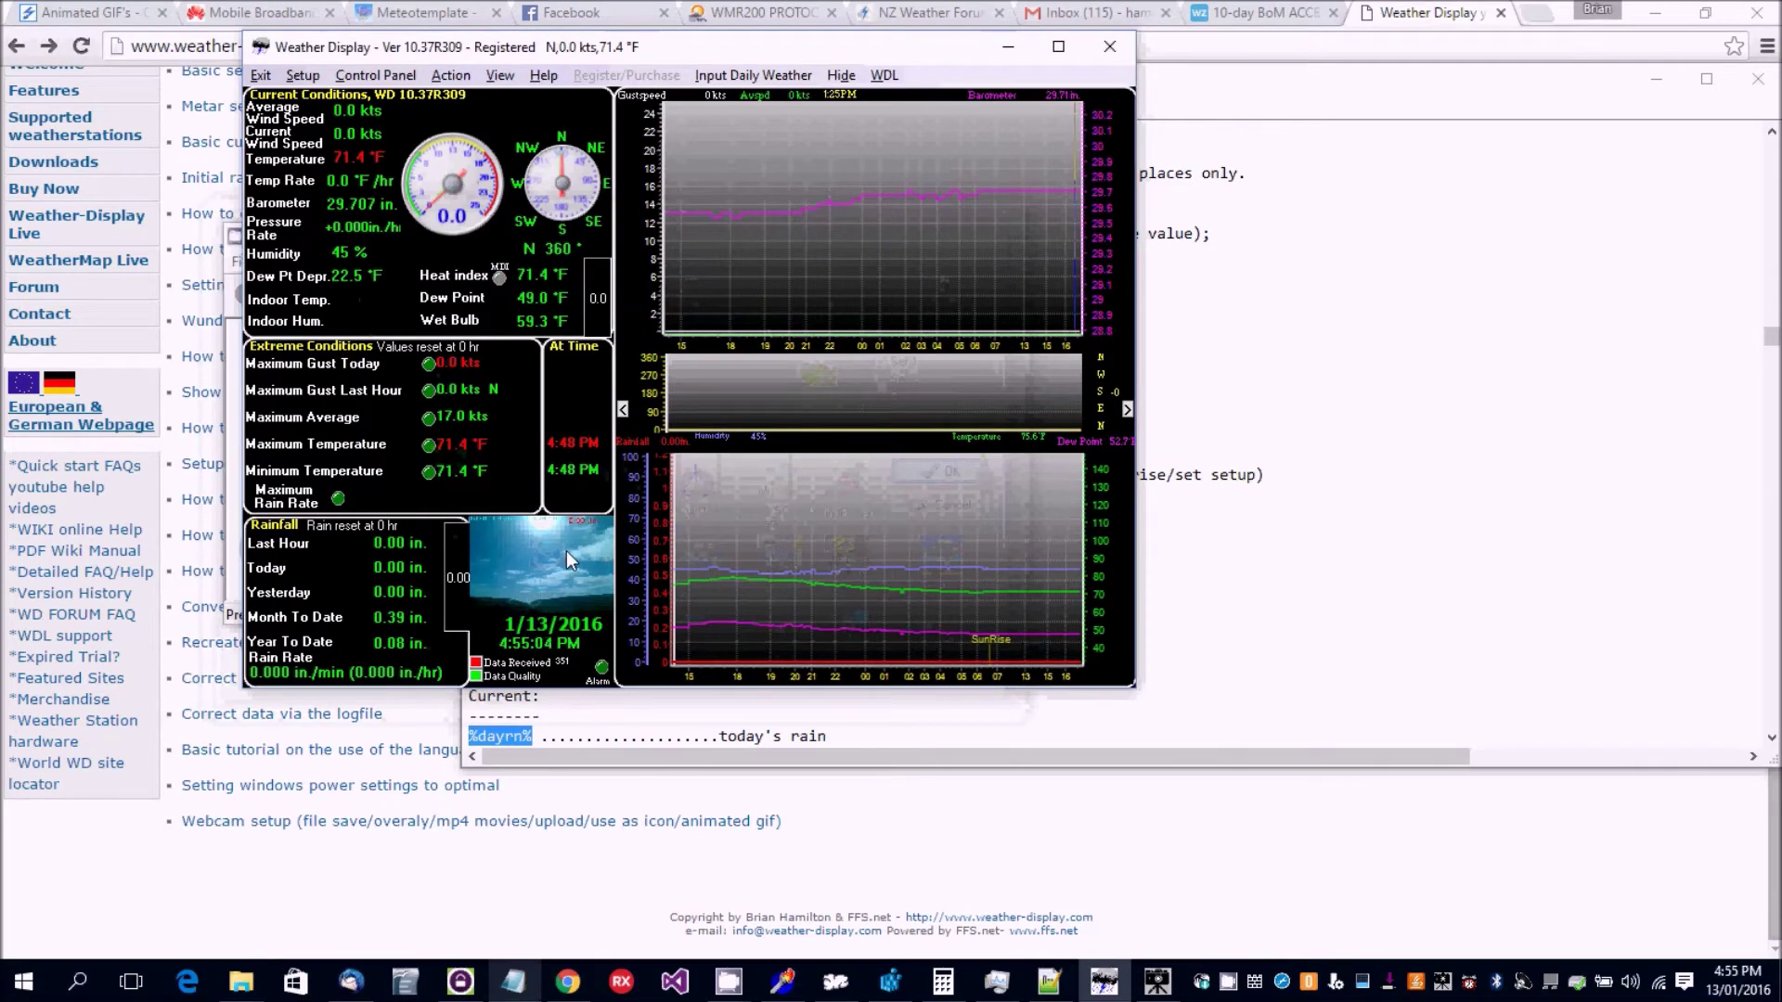
Step: Open the webfiles folder under wdisplayprogram in File Explorer and view jpgwebcam.jpg
click(255, 985)
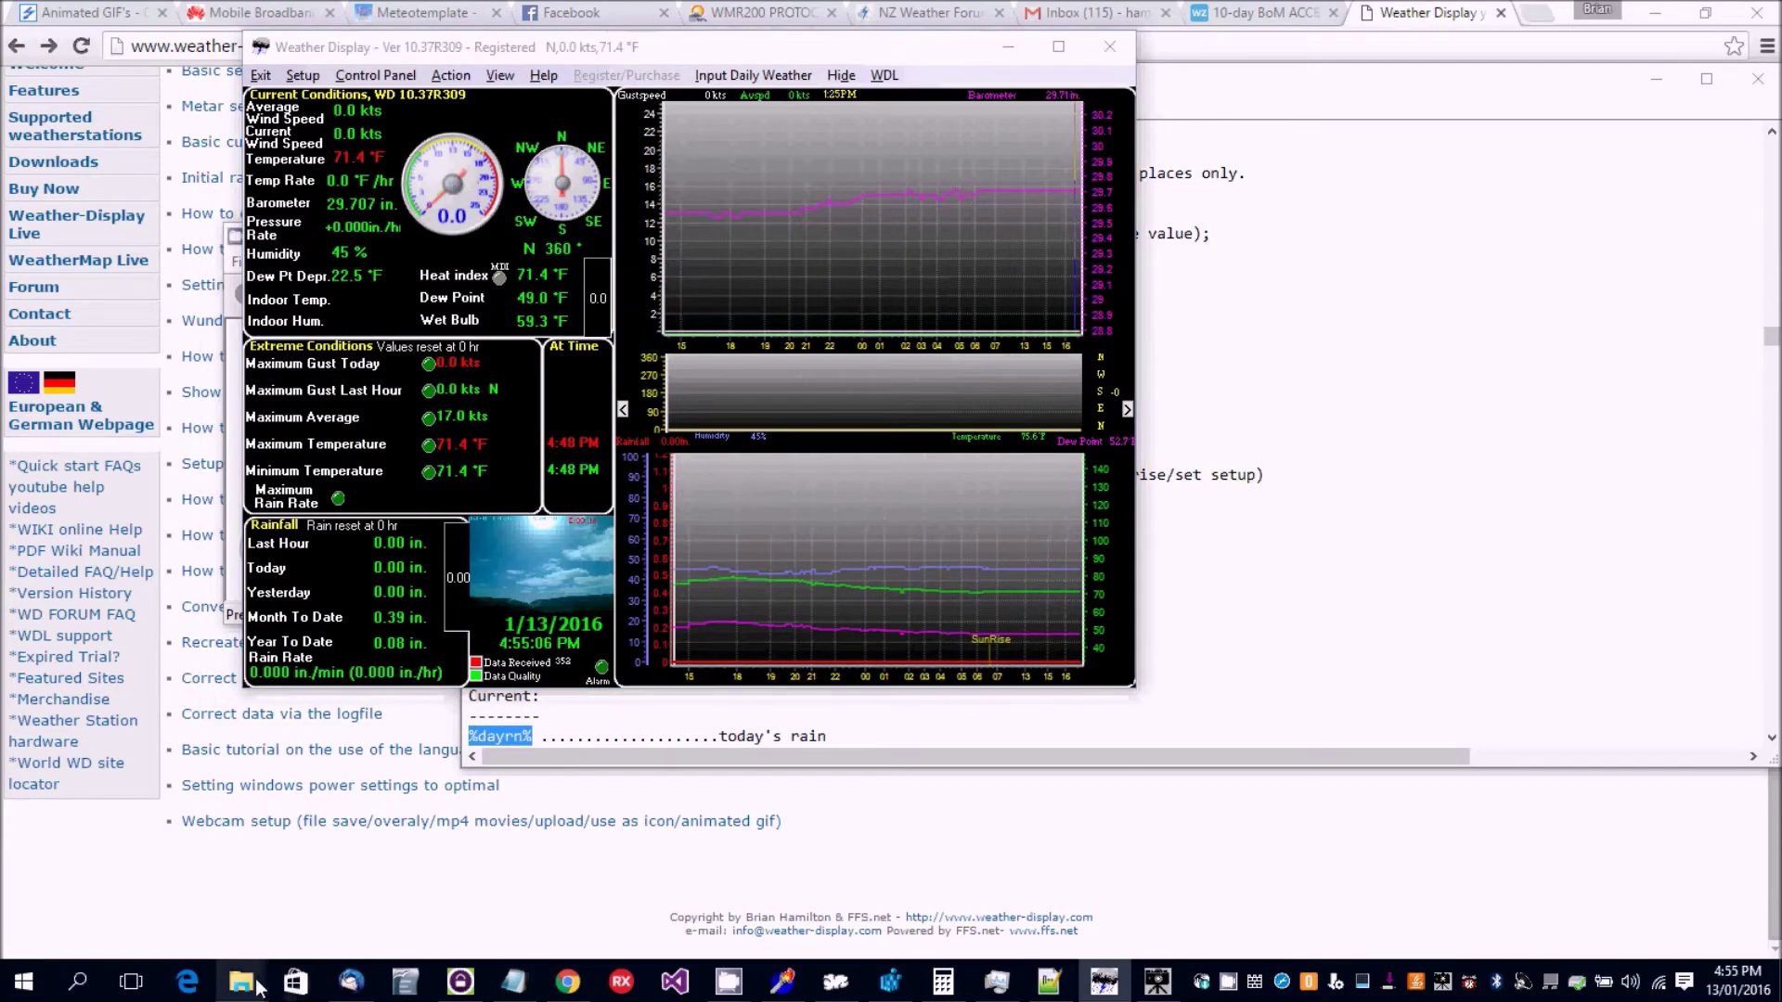
click(351, 918)
scroll(1662, 520, down, 6)
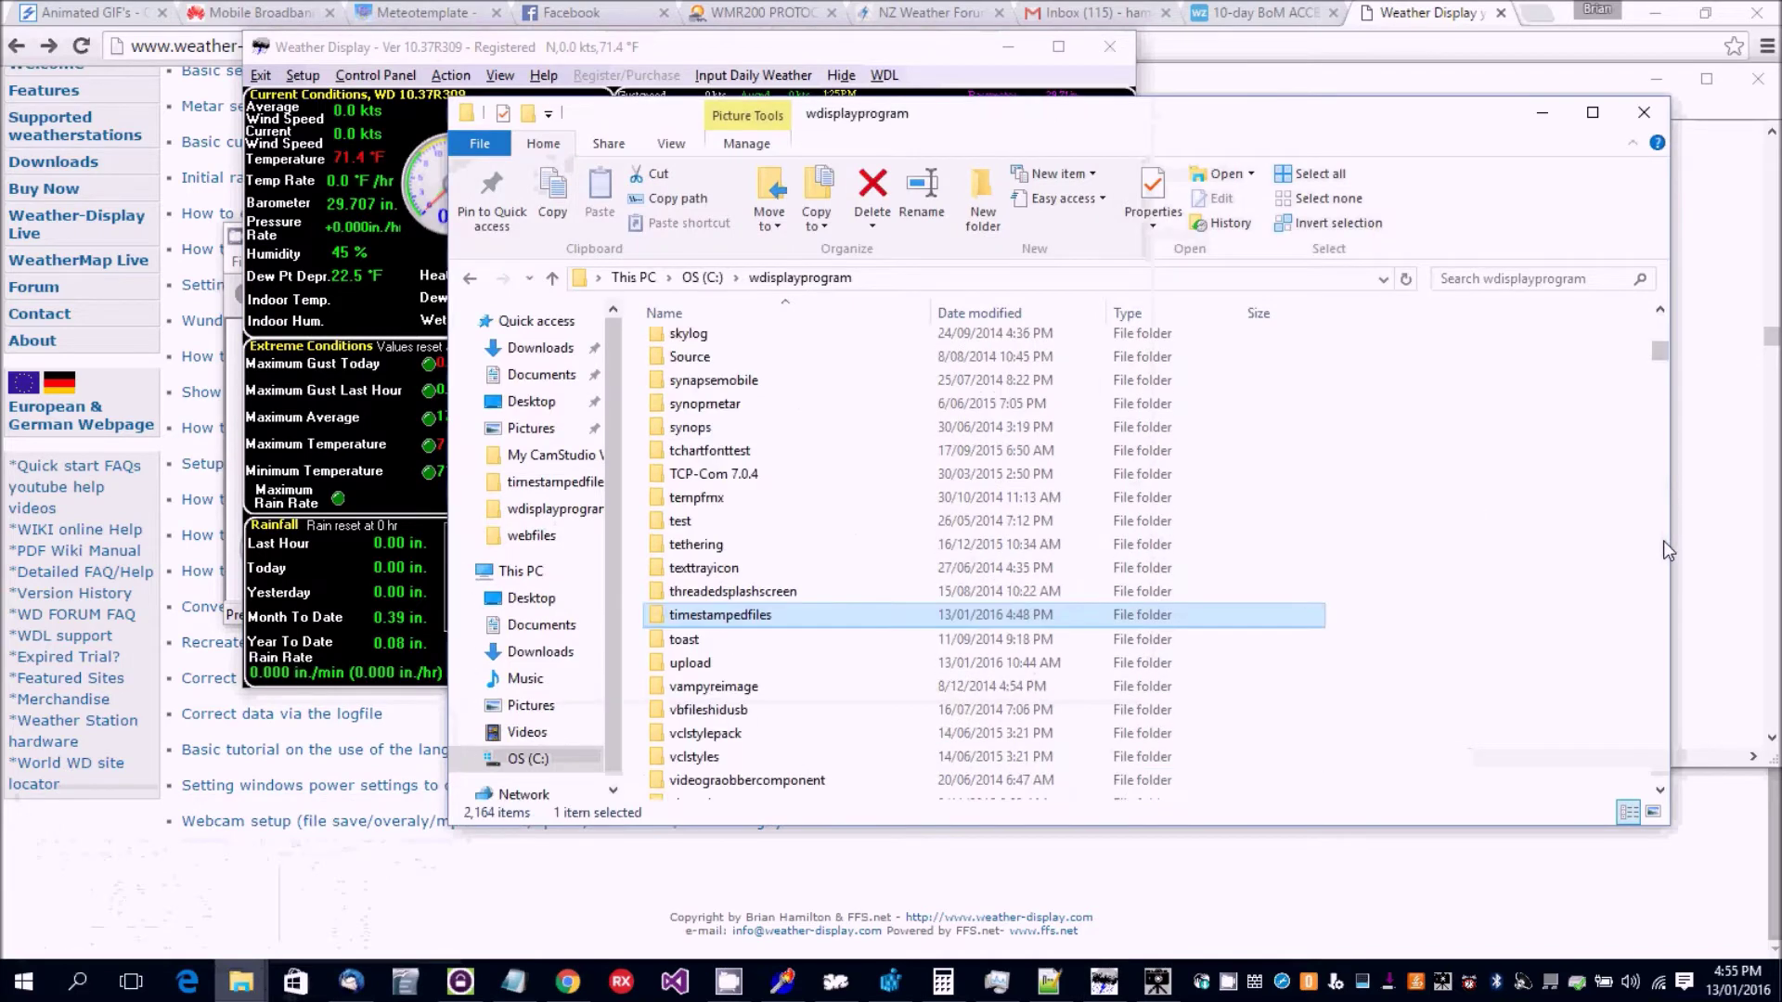
click(701, 648)
double_click(700, 648)
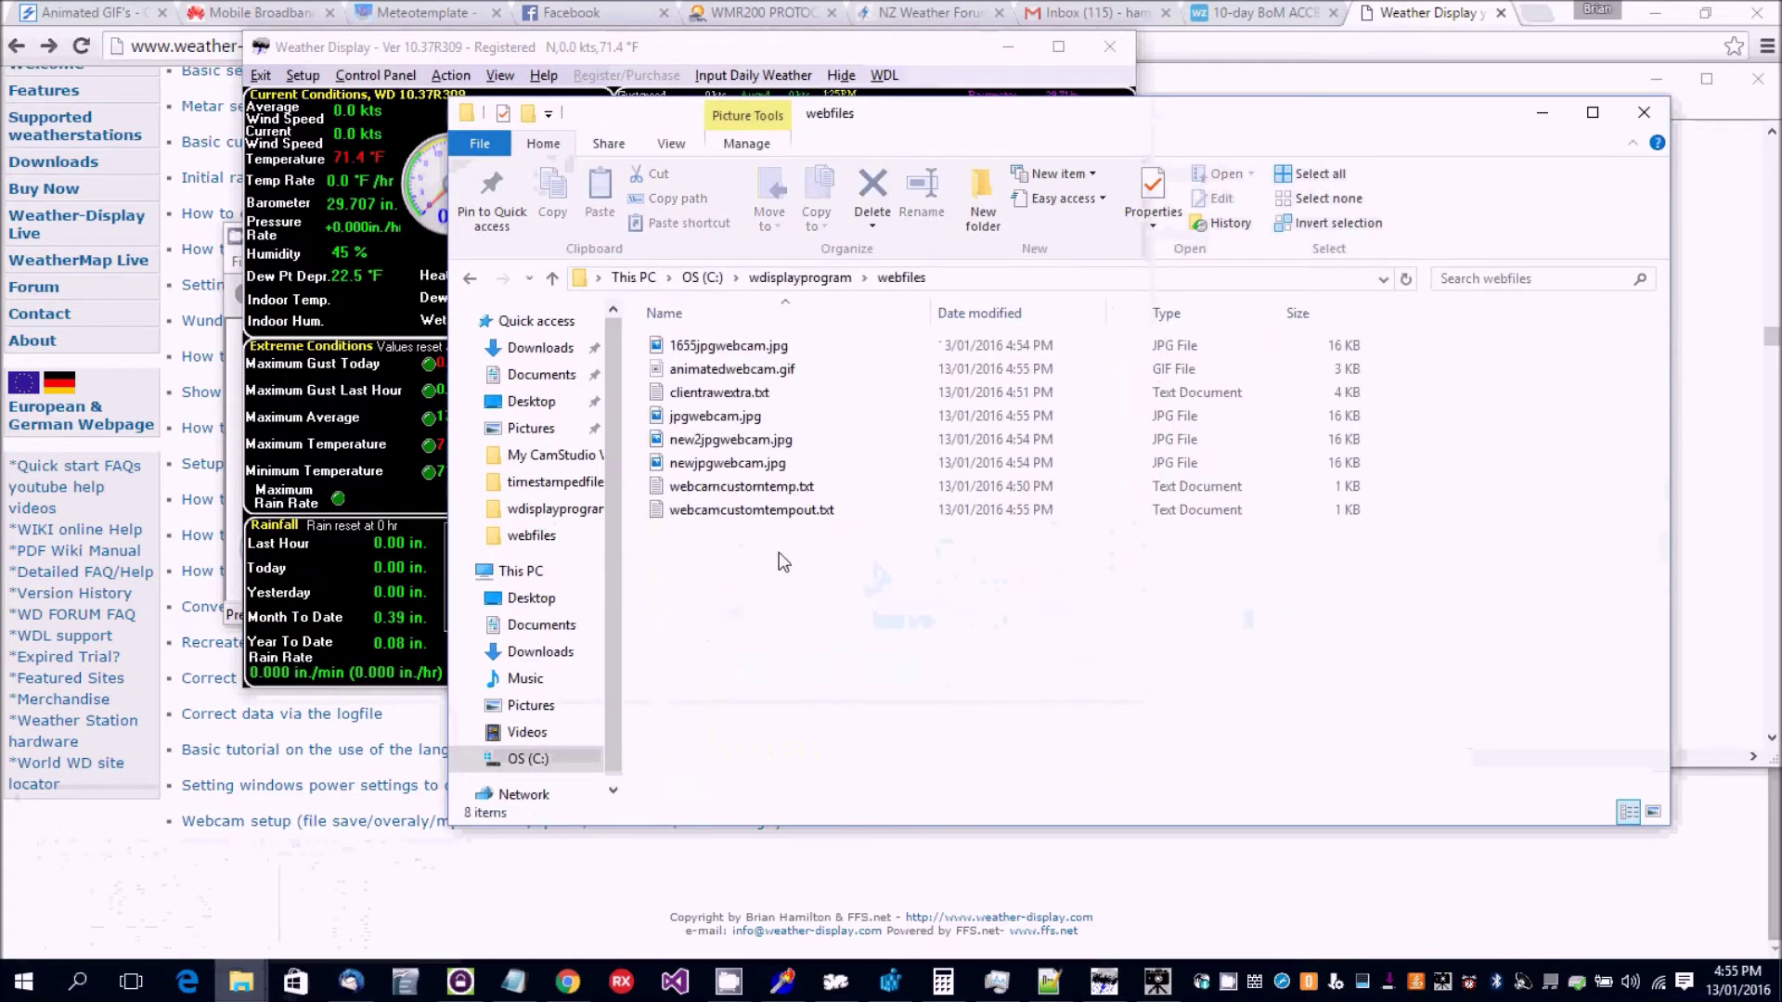
click(694, 417)
double_click(694, 417)
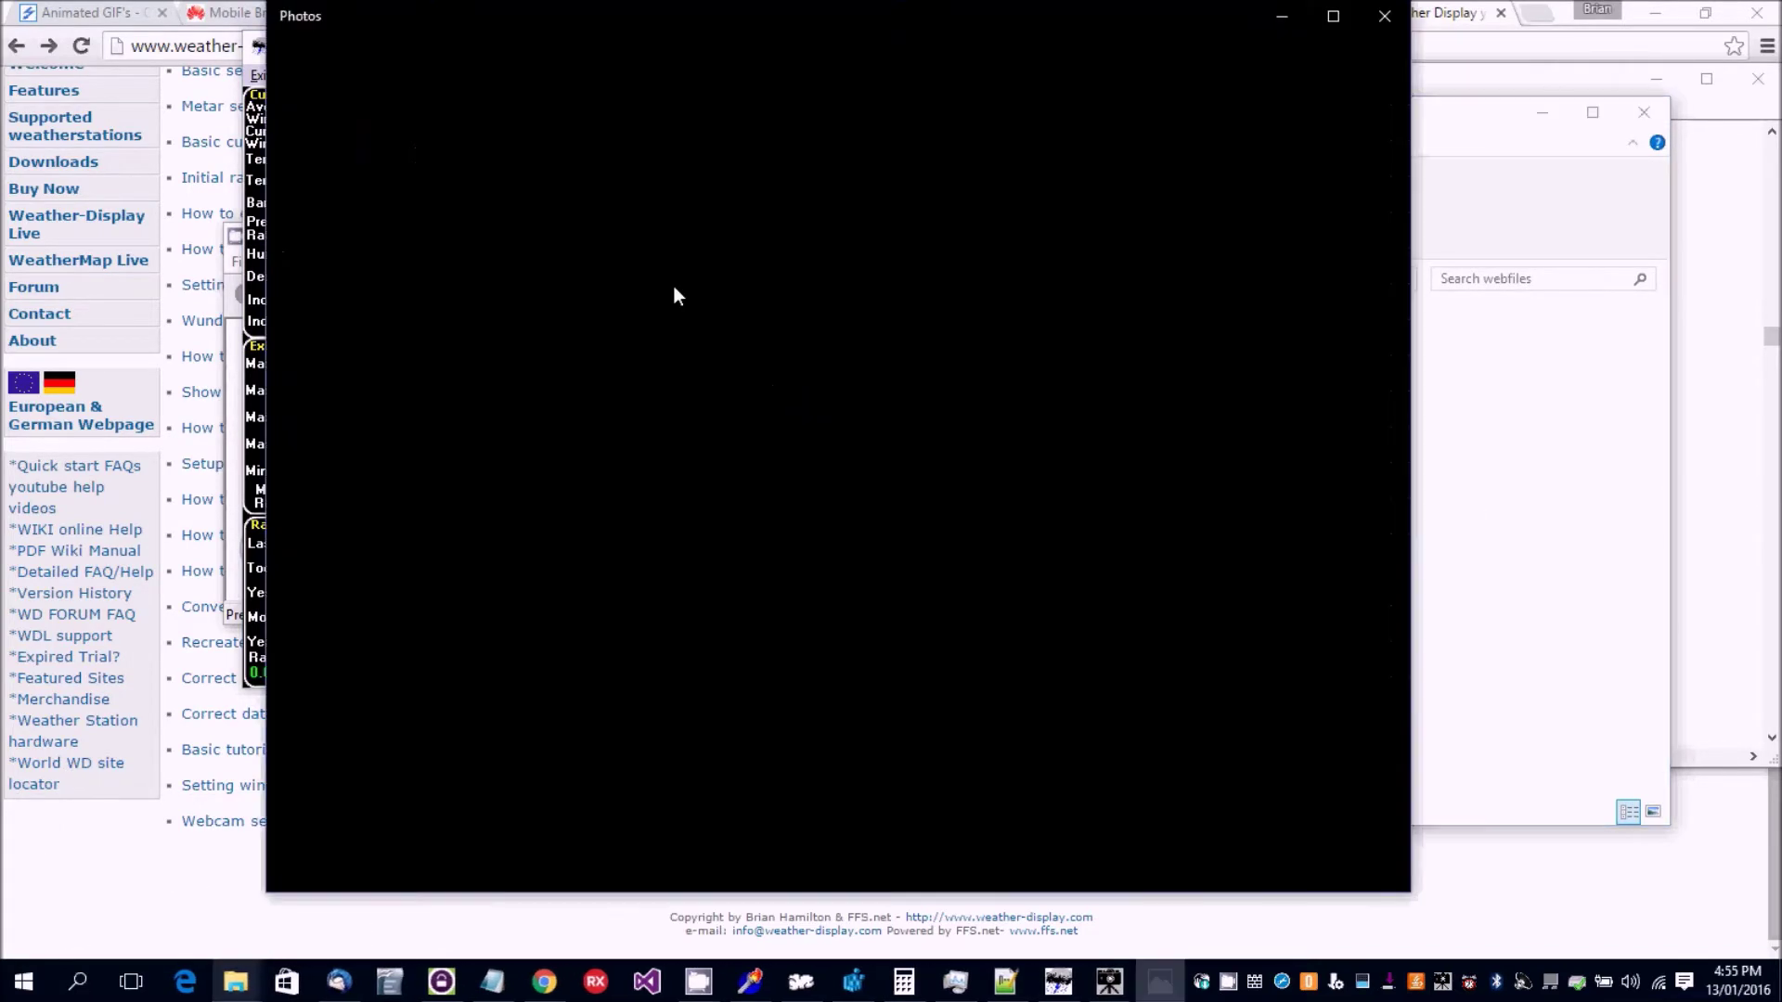
click(1384, 16)
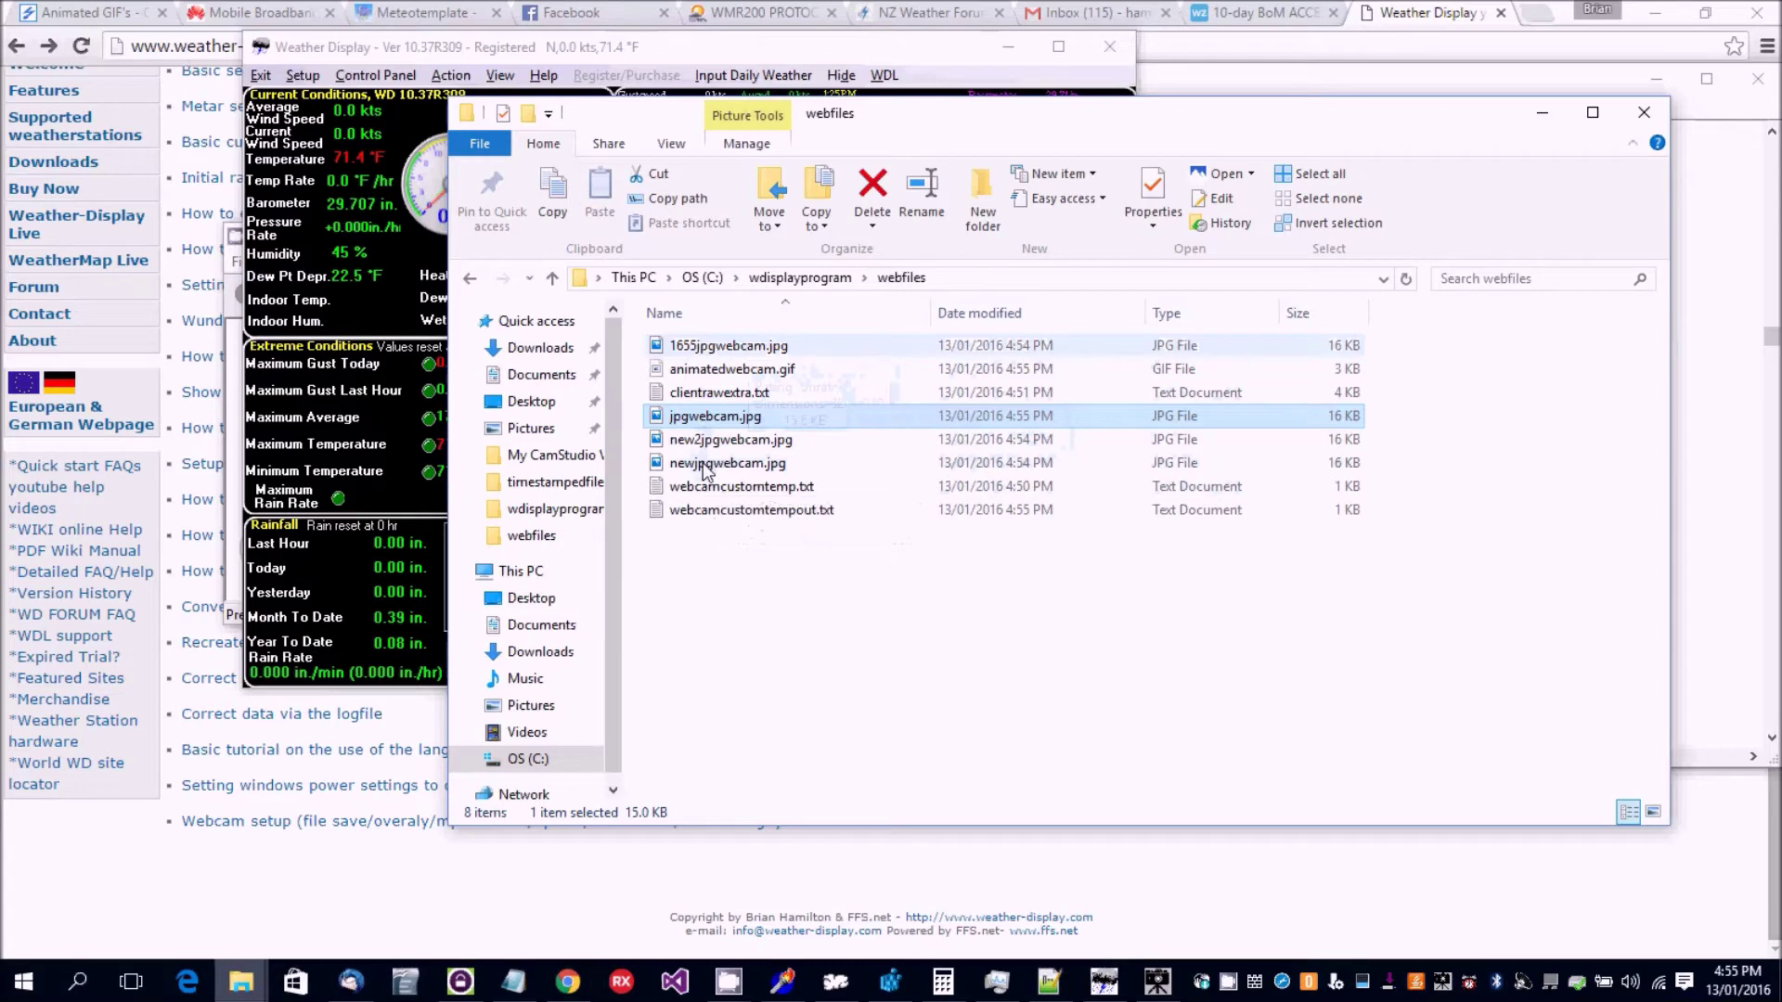
Step: View animatedwebcam.gif from the webfiles folder in Photos and close it
right_click(754, 373)
mouse_move(831, 575)
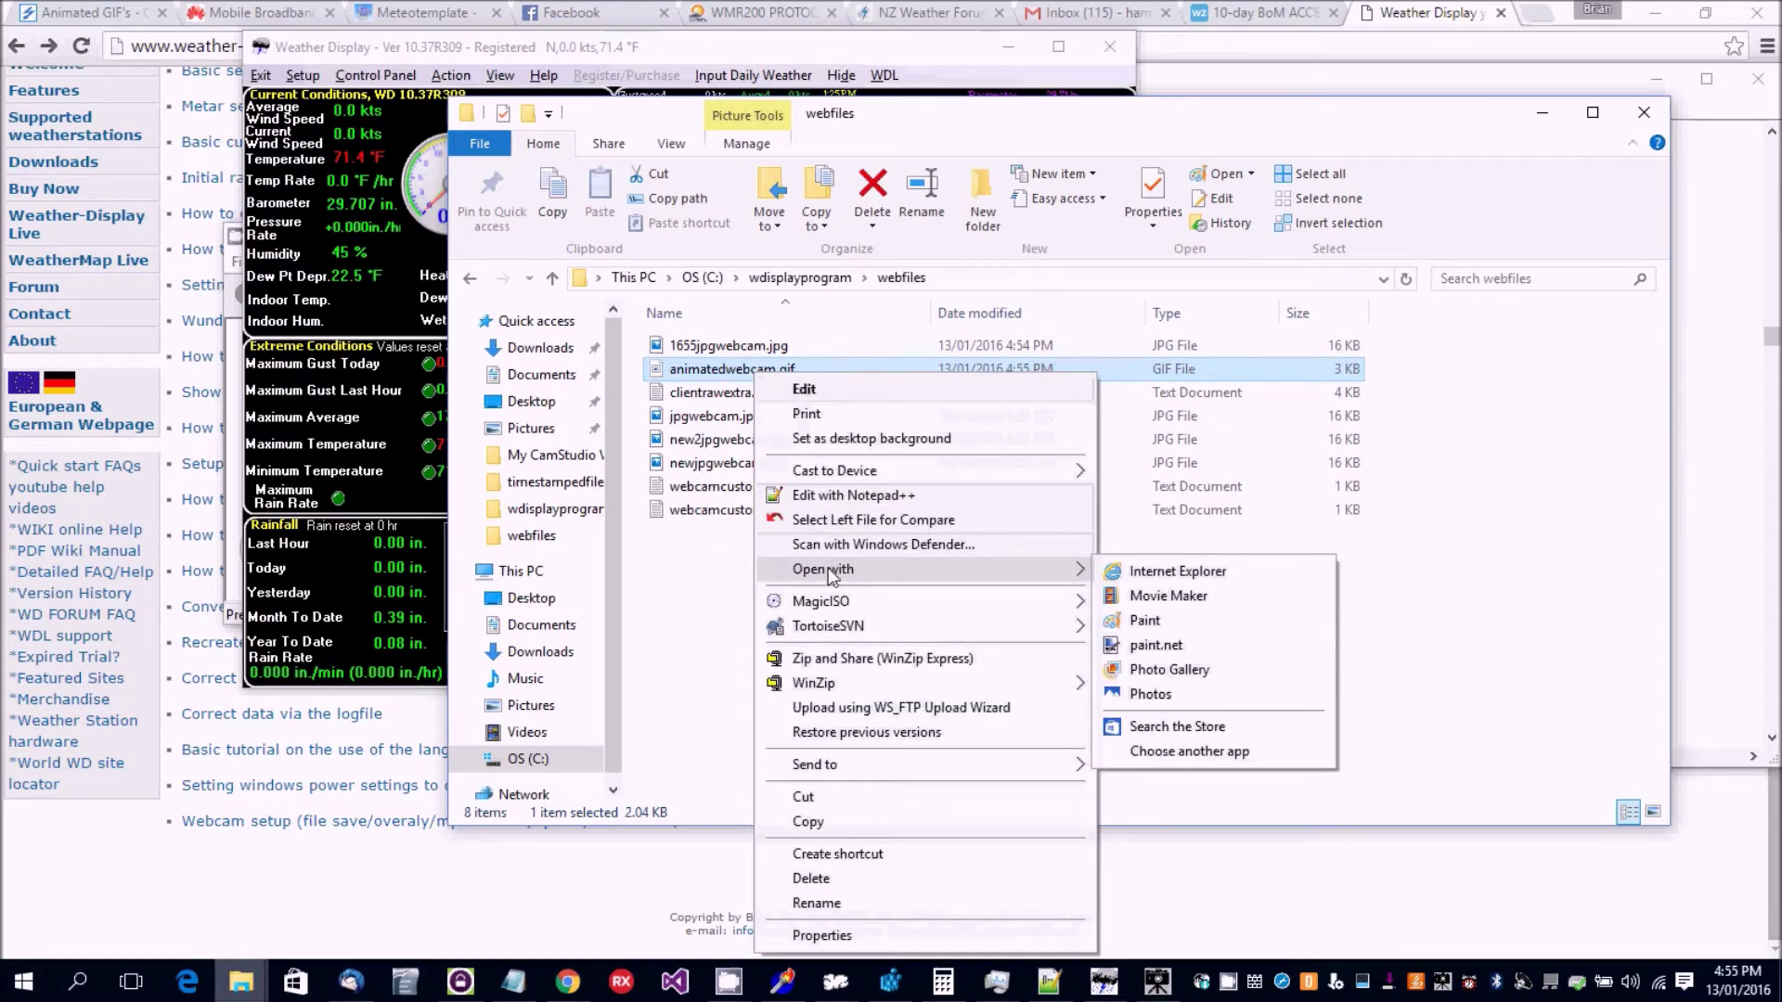
click(1151, 694)
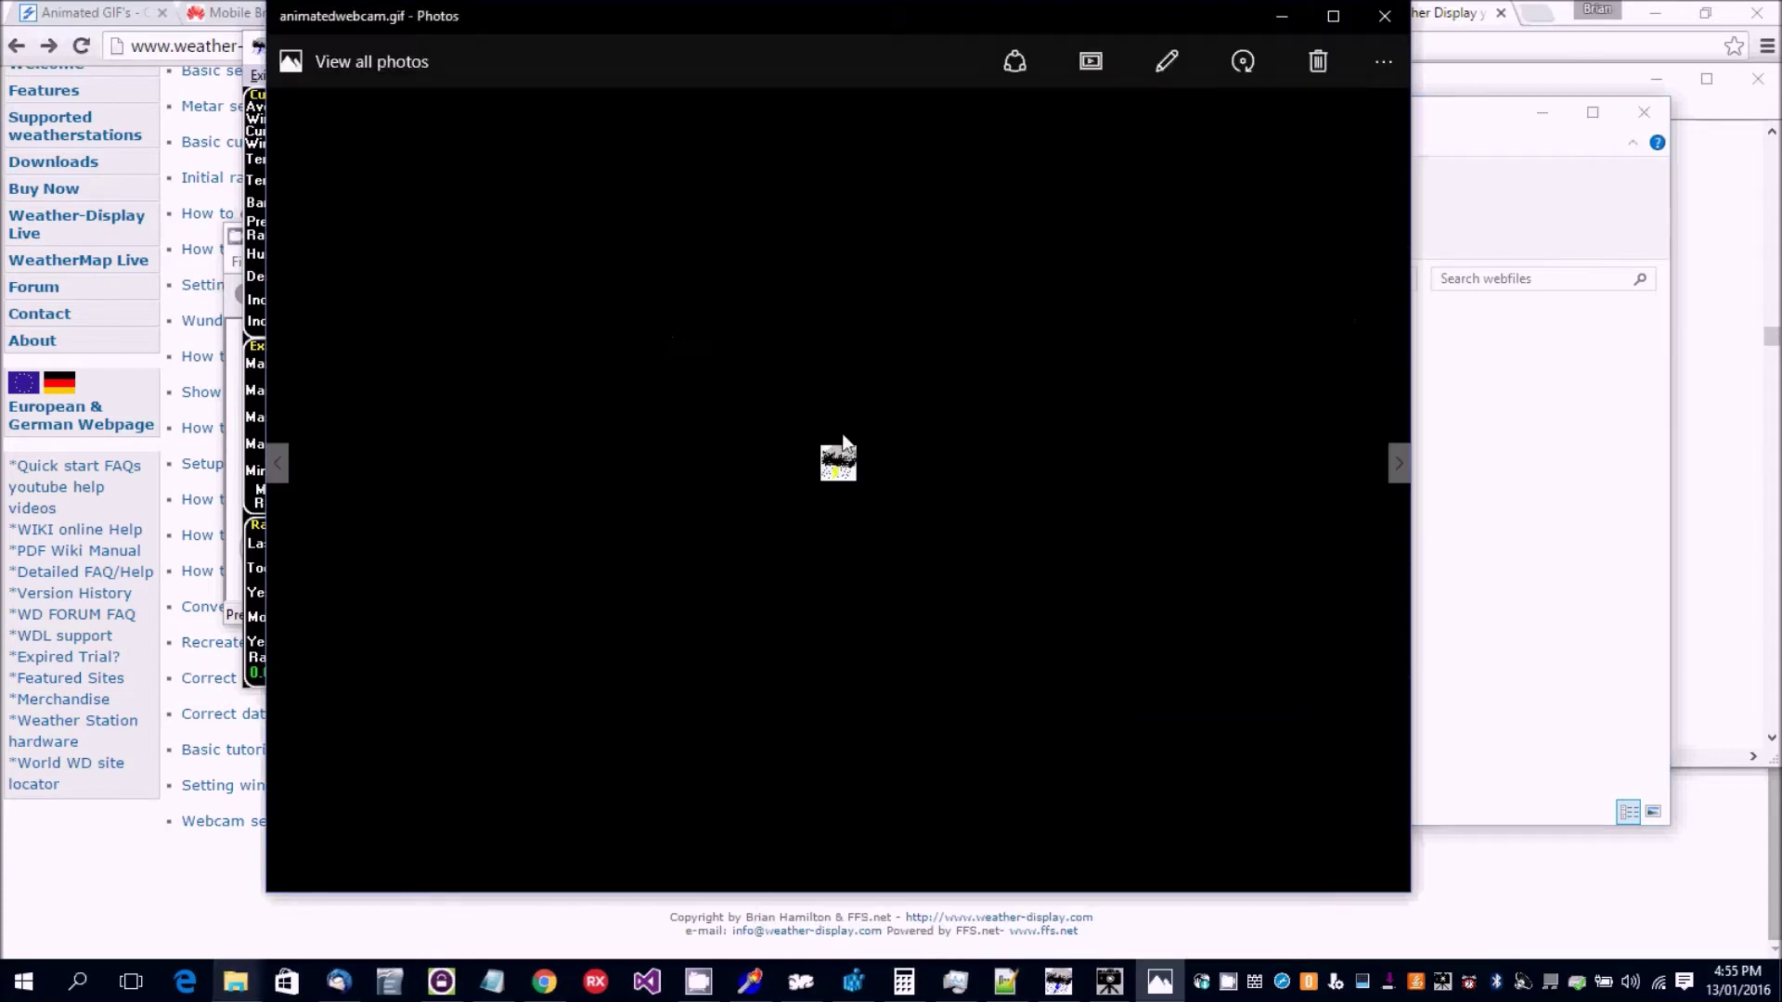
click(1382, 16)
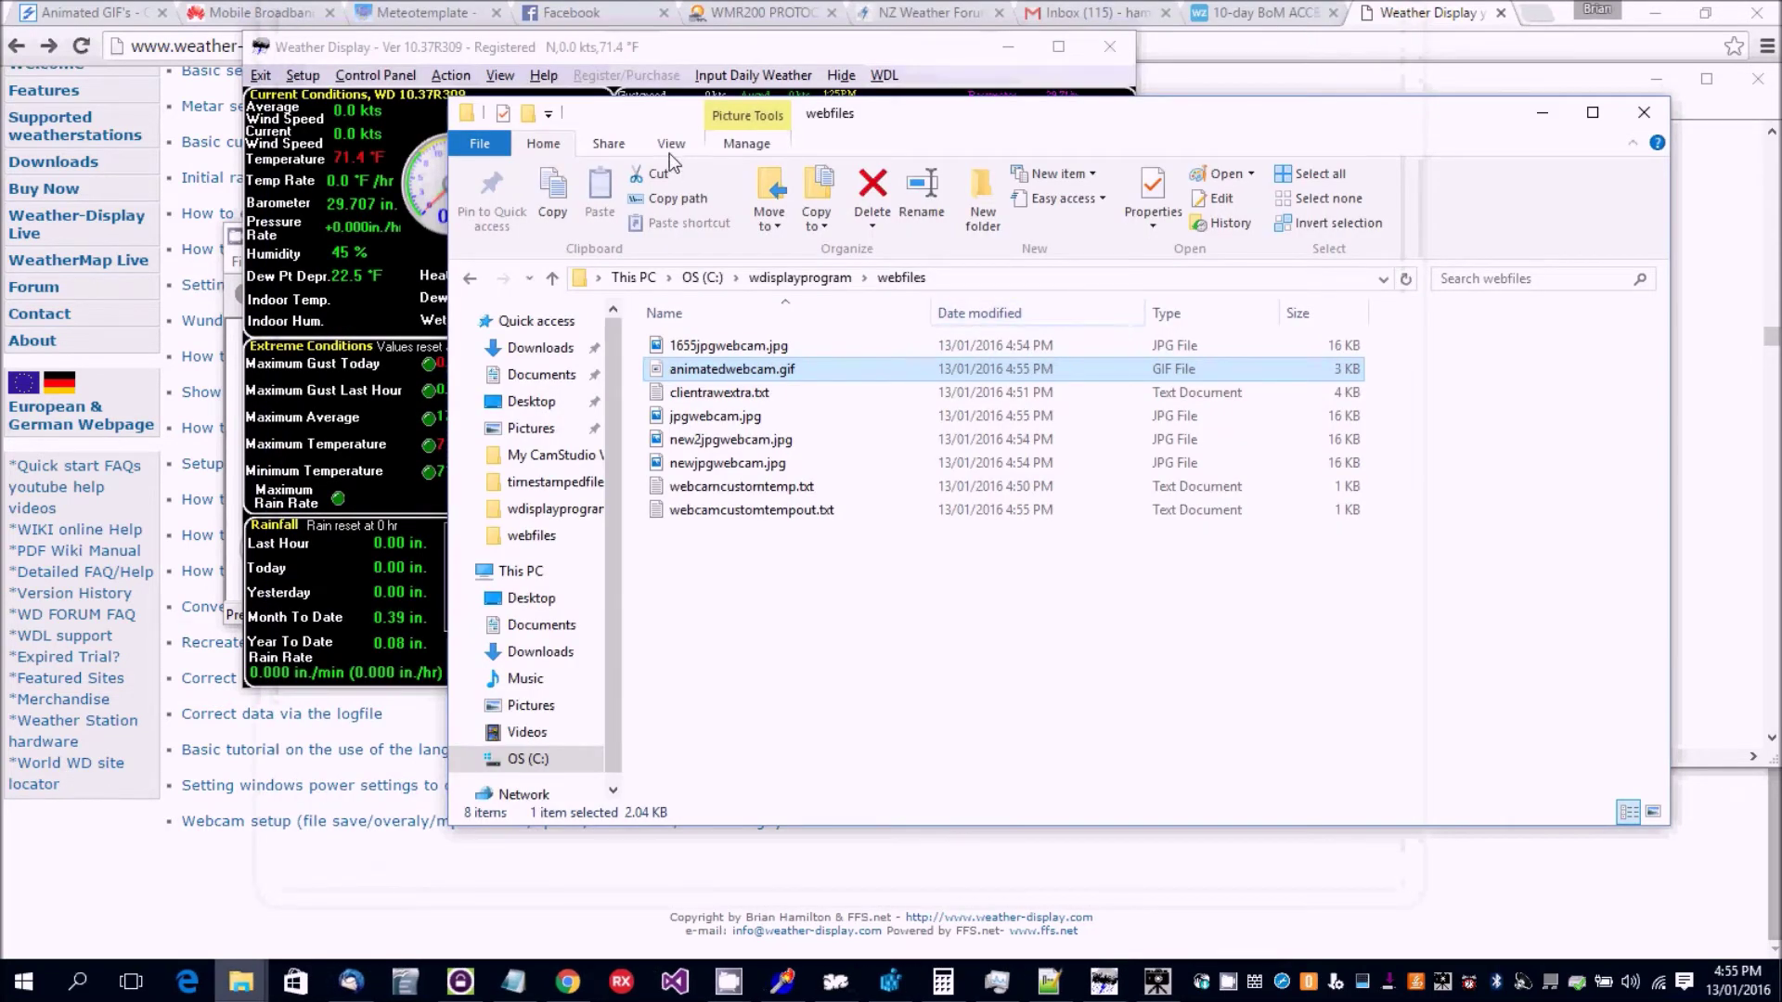
Step: Return to Weather Display and turn on the main internet switch in the FTP connection settings
click(375, 47)
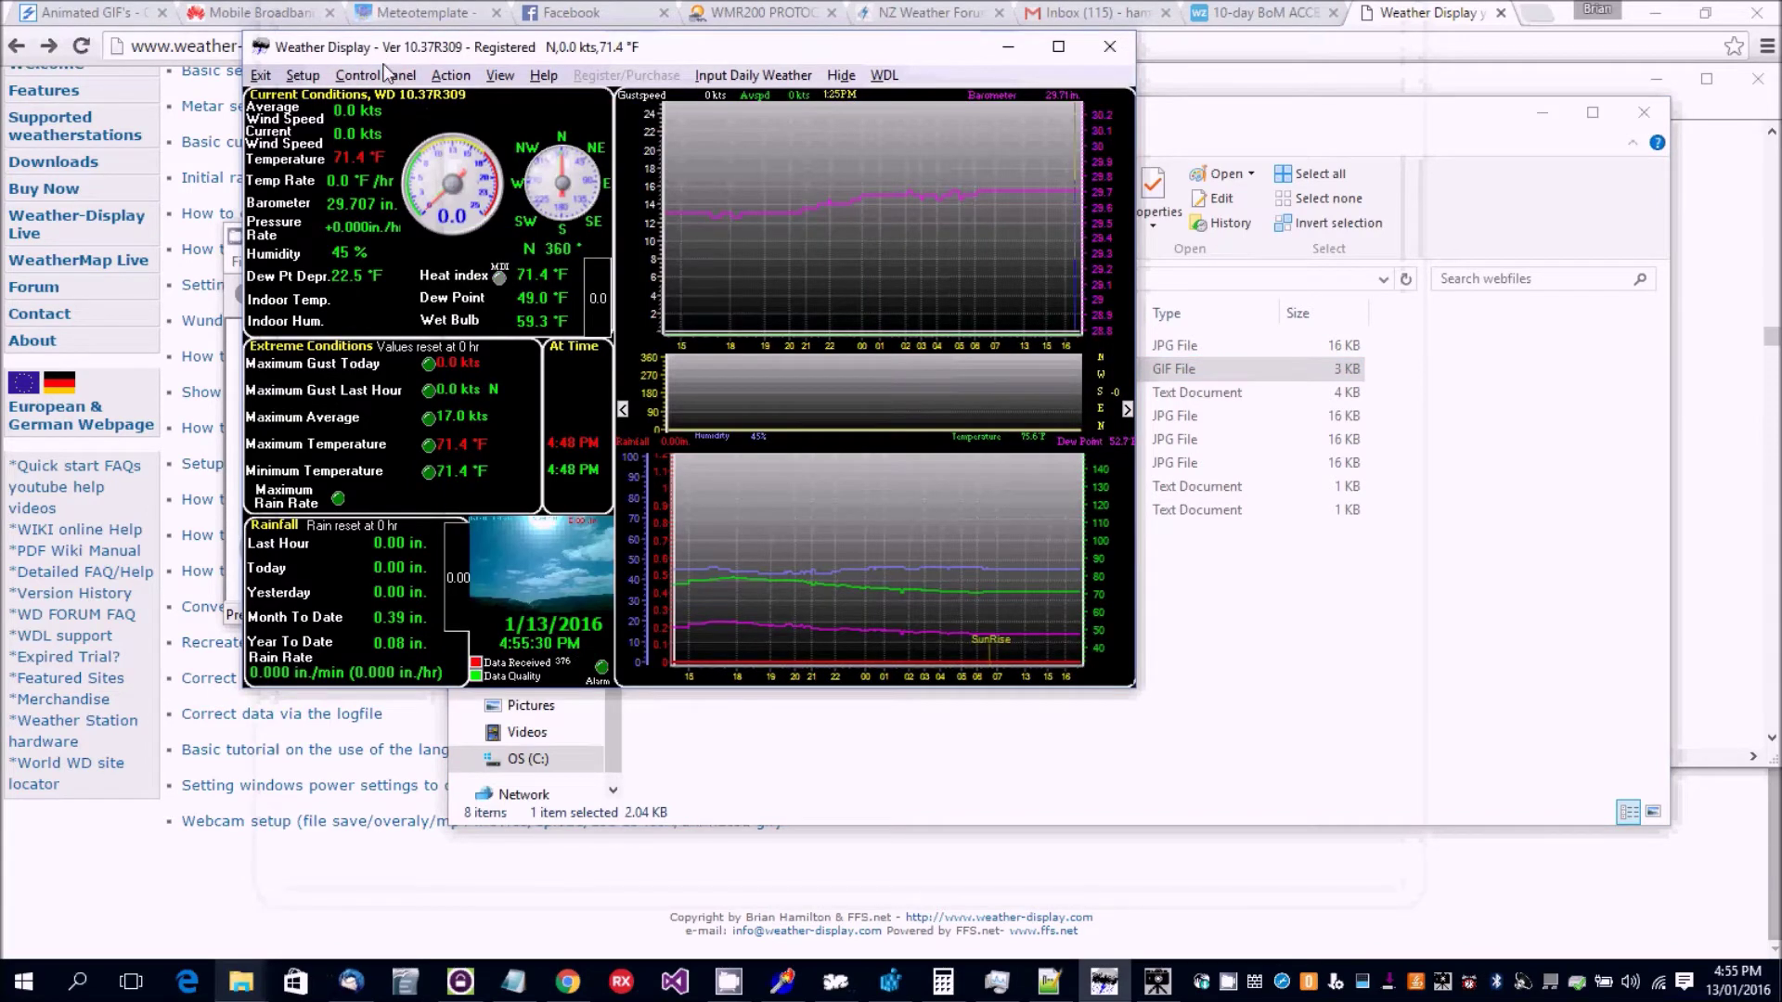
click(381, 78)
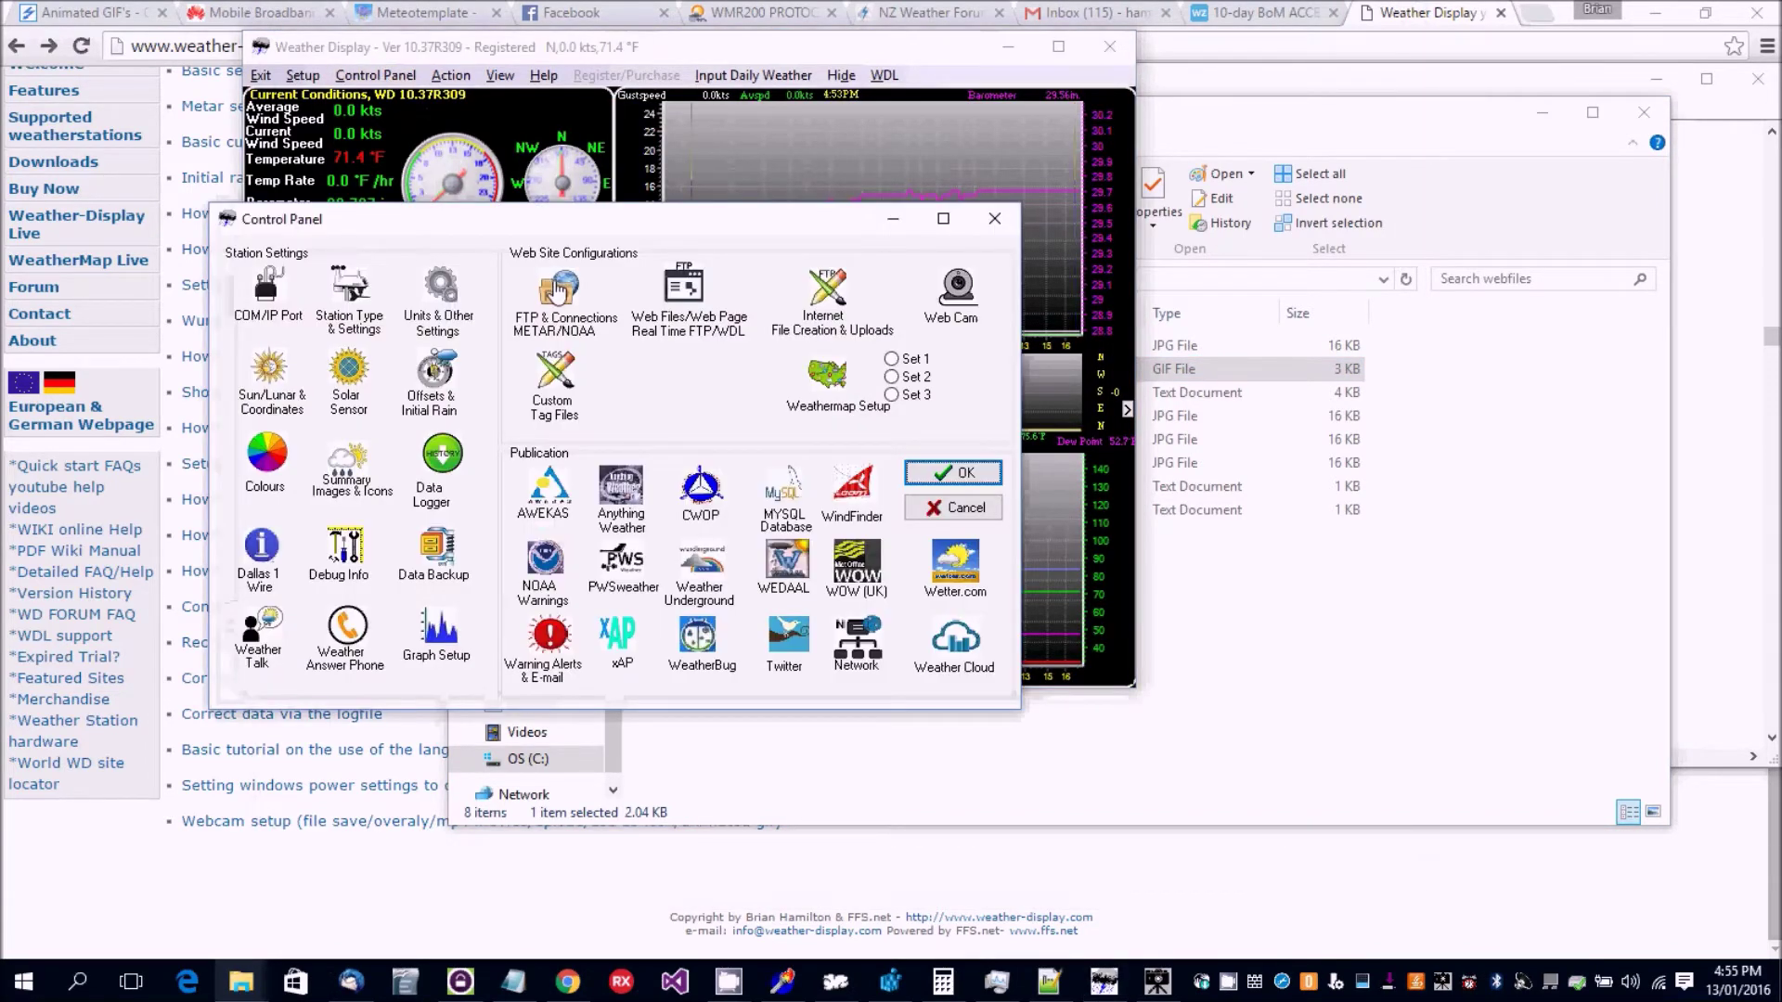
click(684, 283)
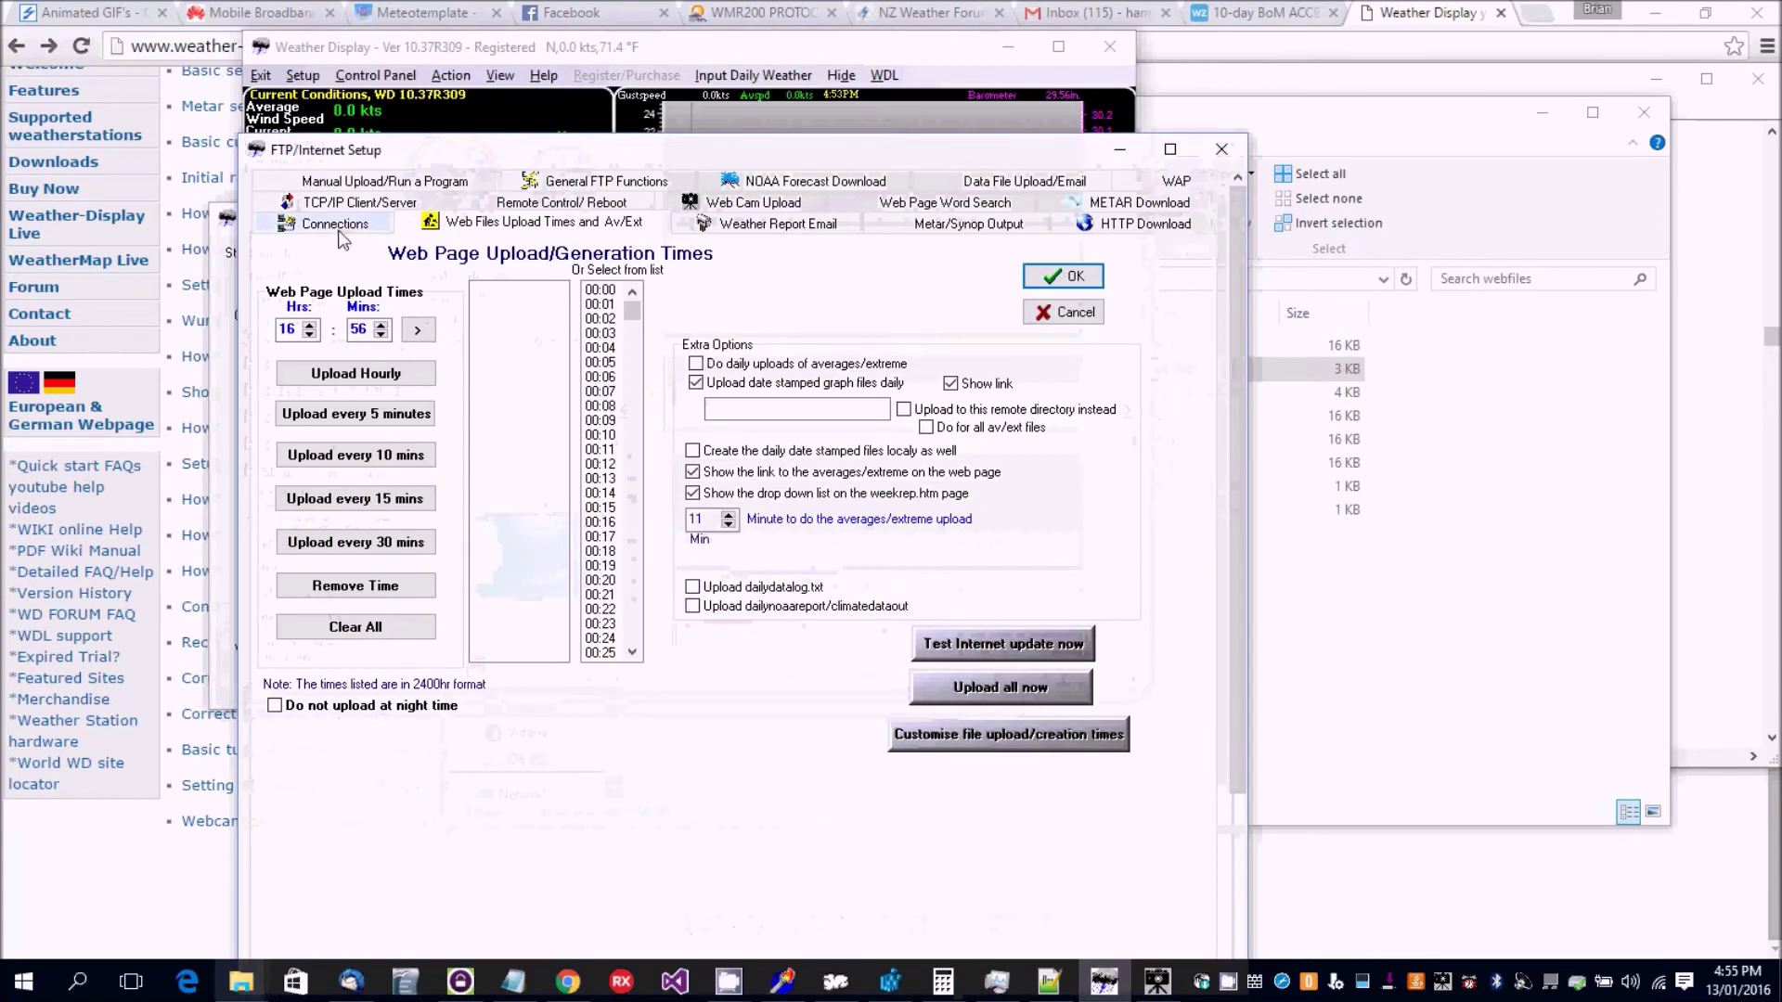
click(349, 227)
click(1012, 459)
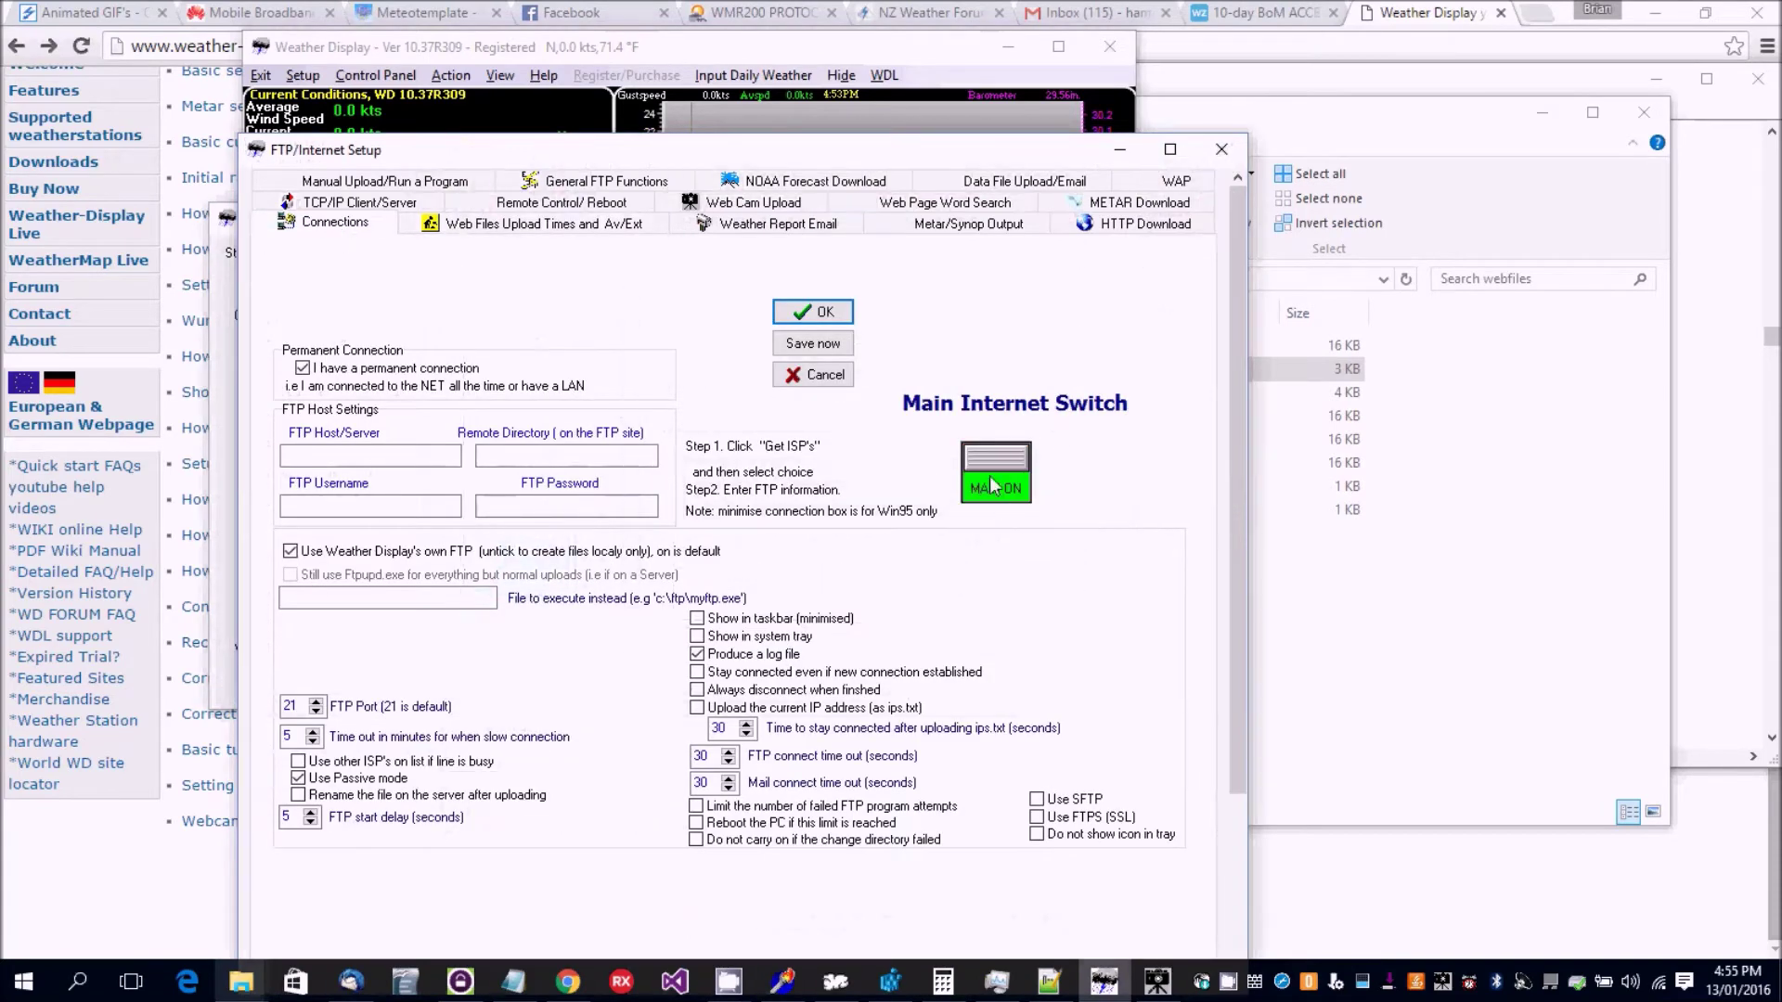
Step: Enter ftp as the FTP host, use as the FTP username, and fill in the FTP password
click(408, 455)
text(ftp)
click(393, 506)
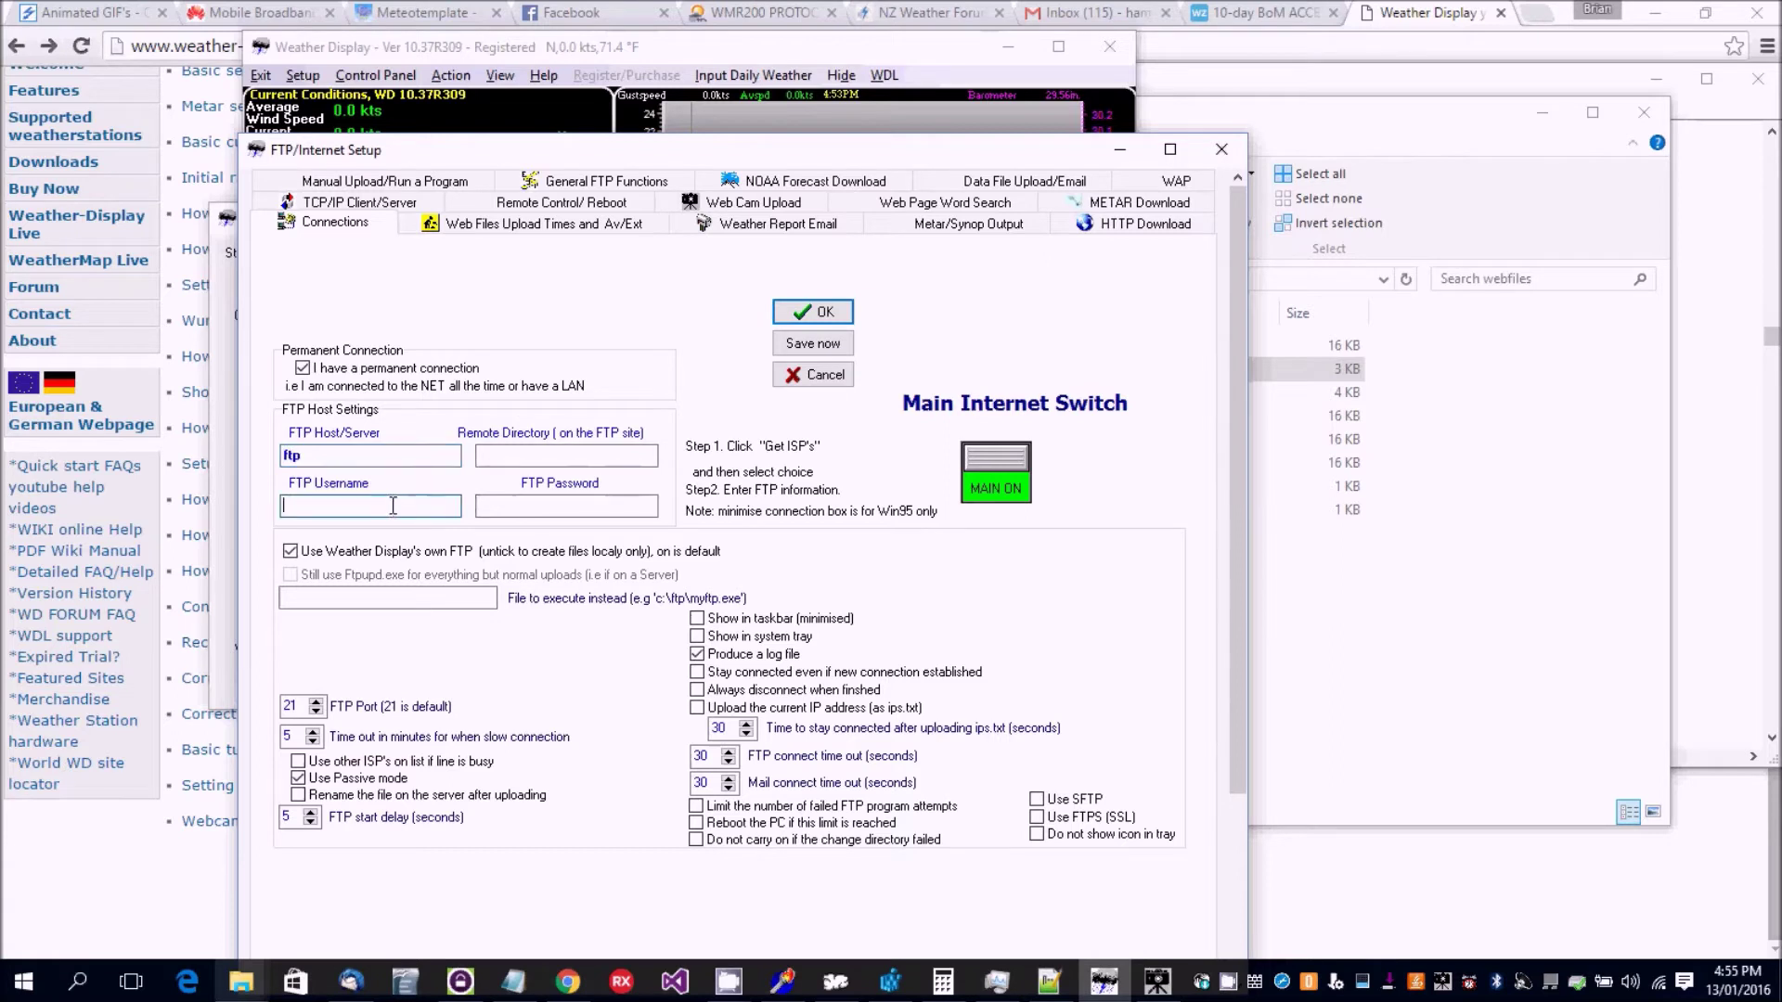
text(use)
click(570, 505)
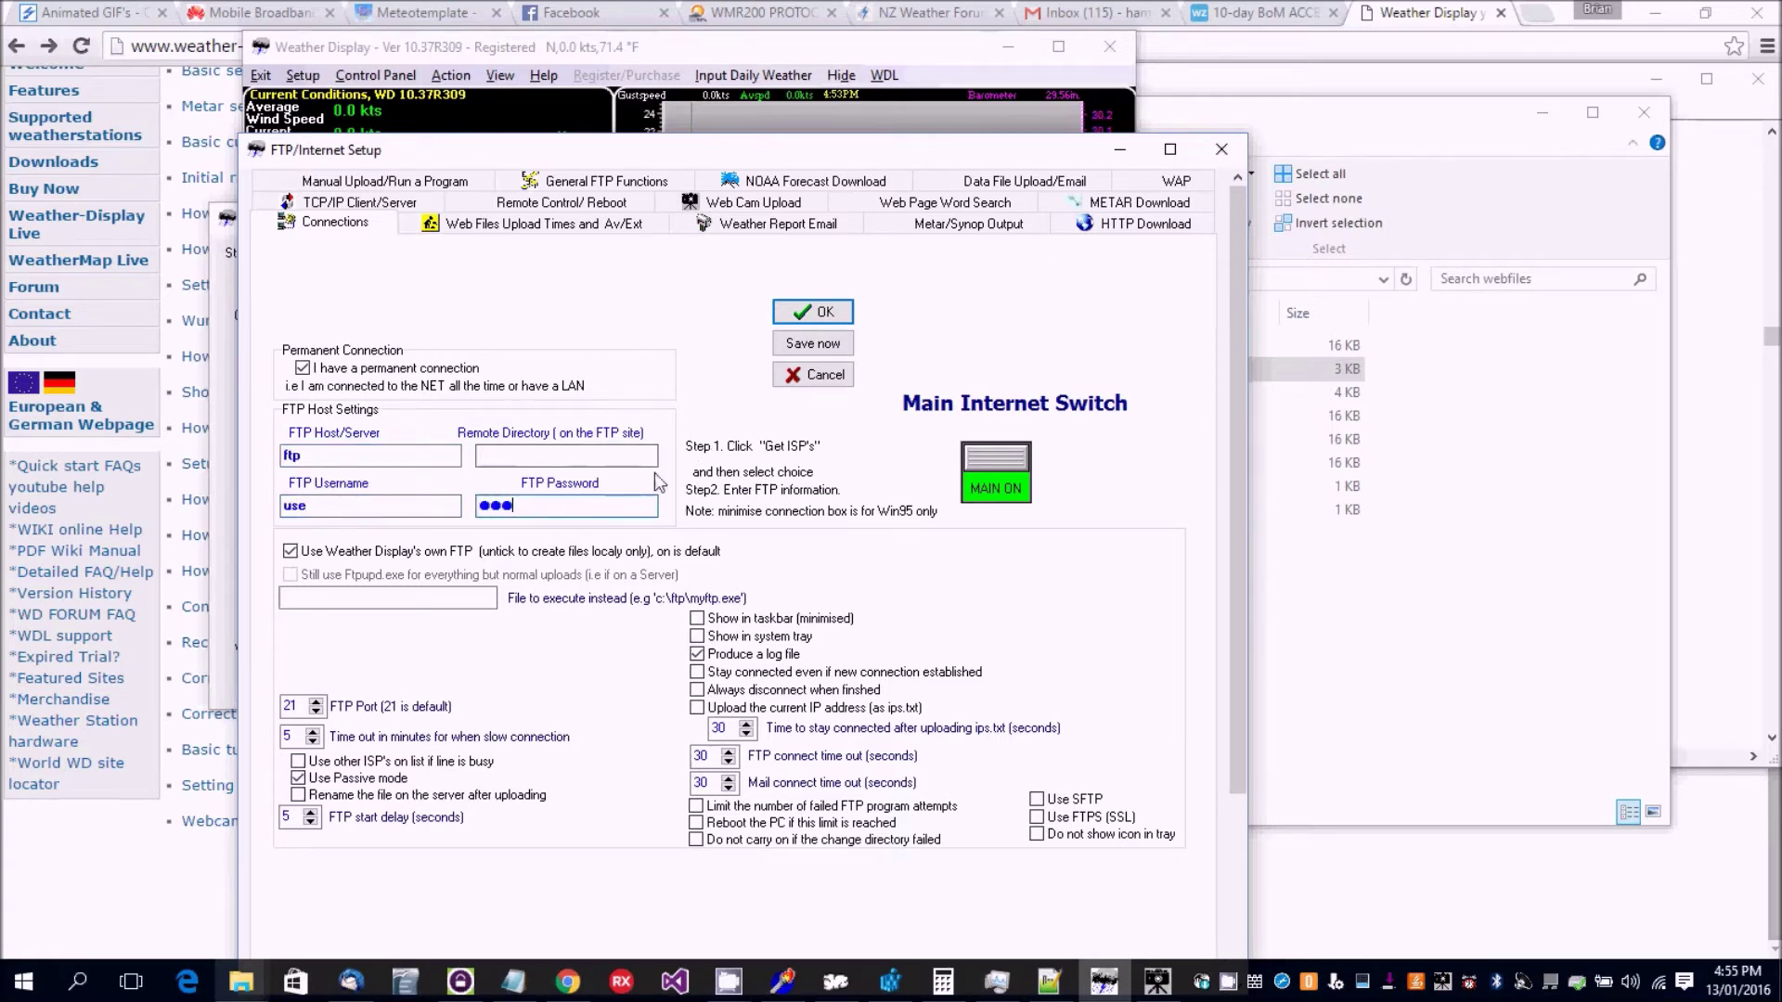
Step: Add jpgwebcam.jpg from the webfiles folder to the web cam upload list and schedule its upload every 5 minutes
click(733, 203)
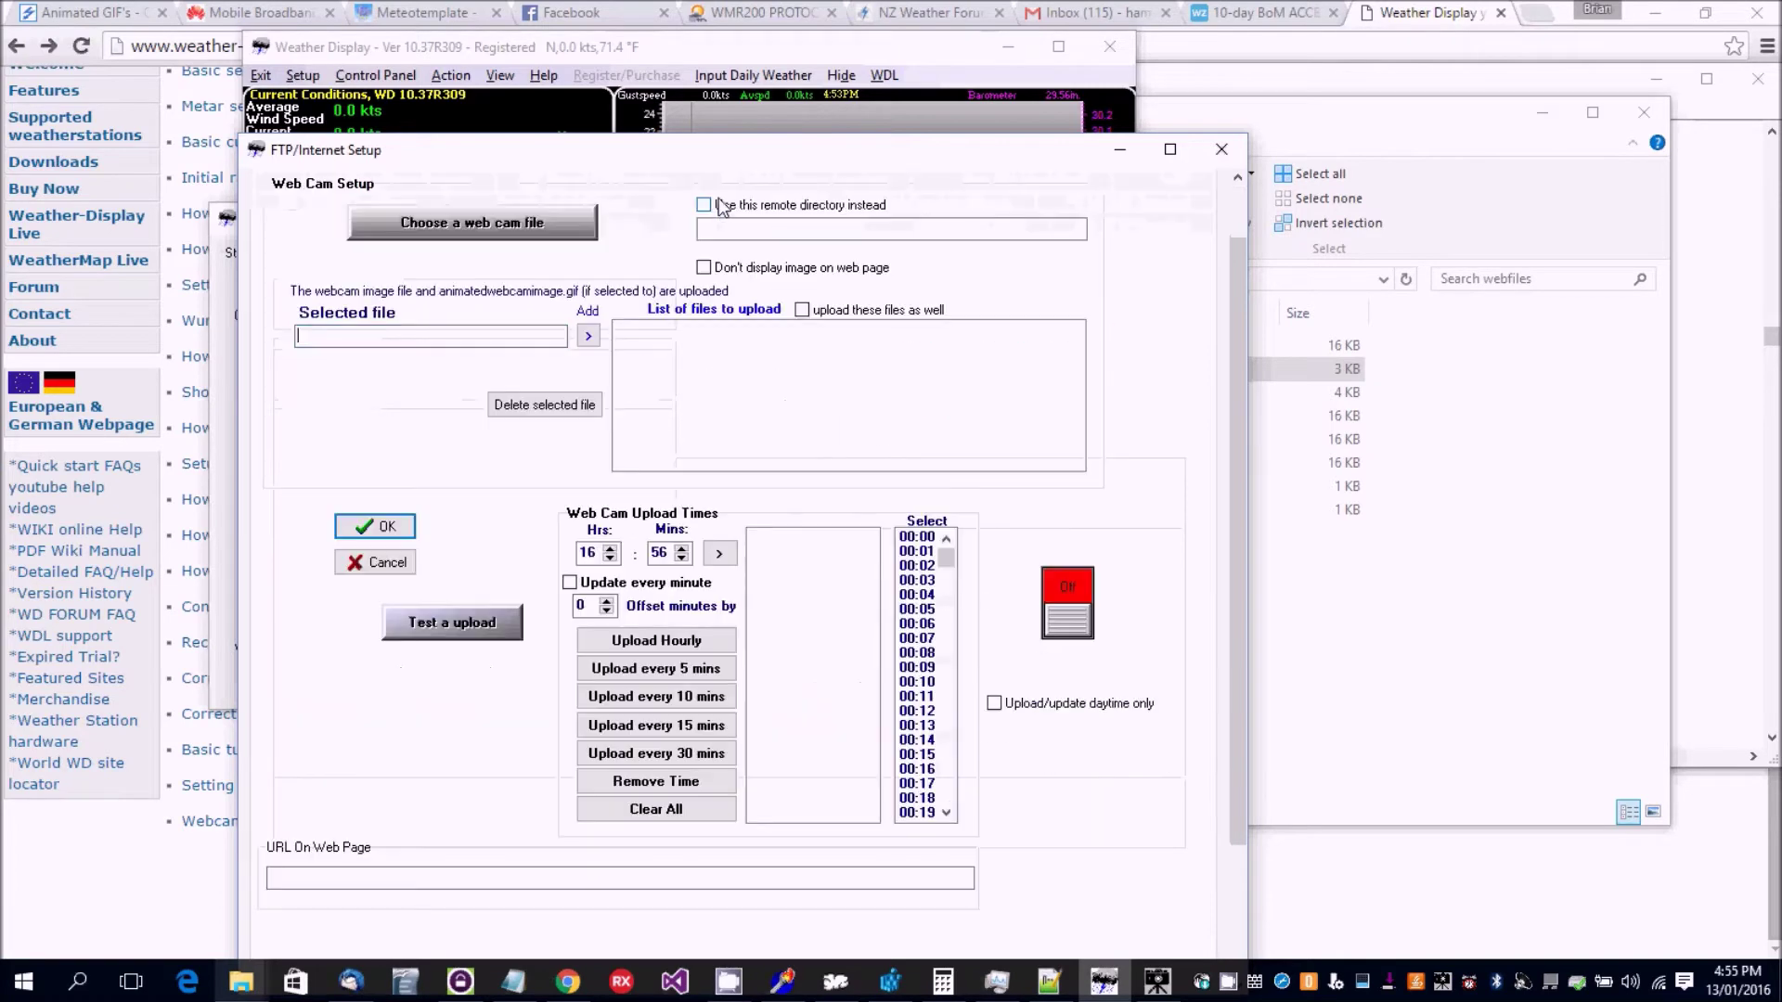
click(497, 226)
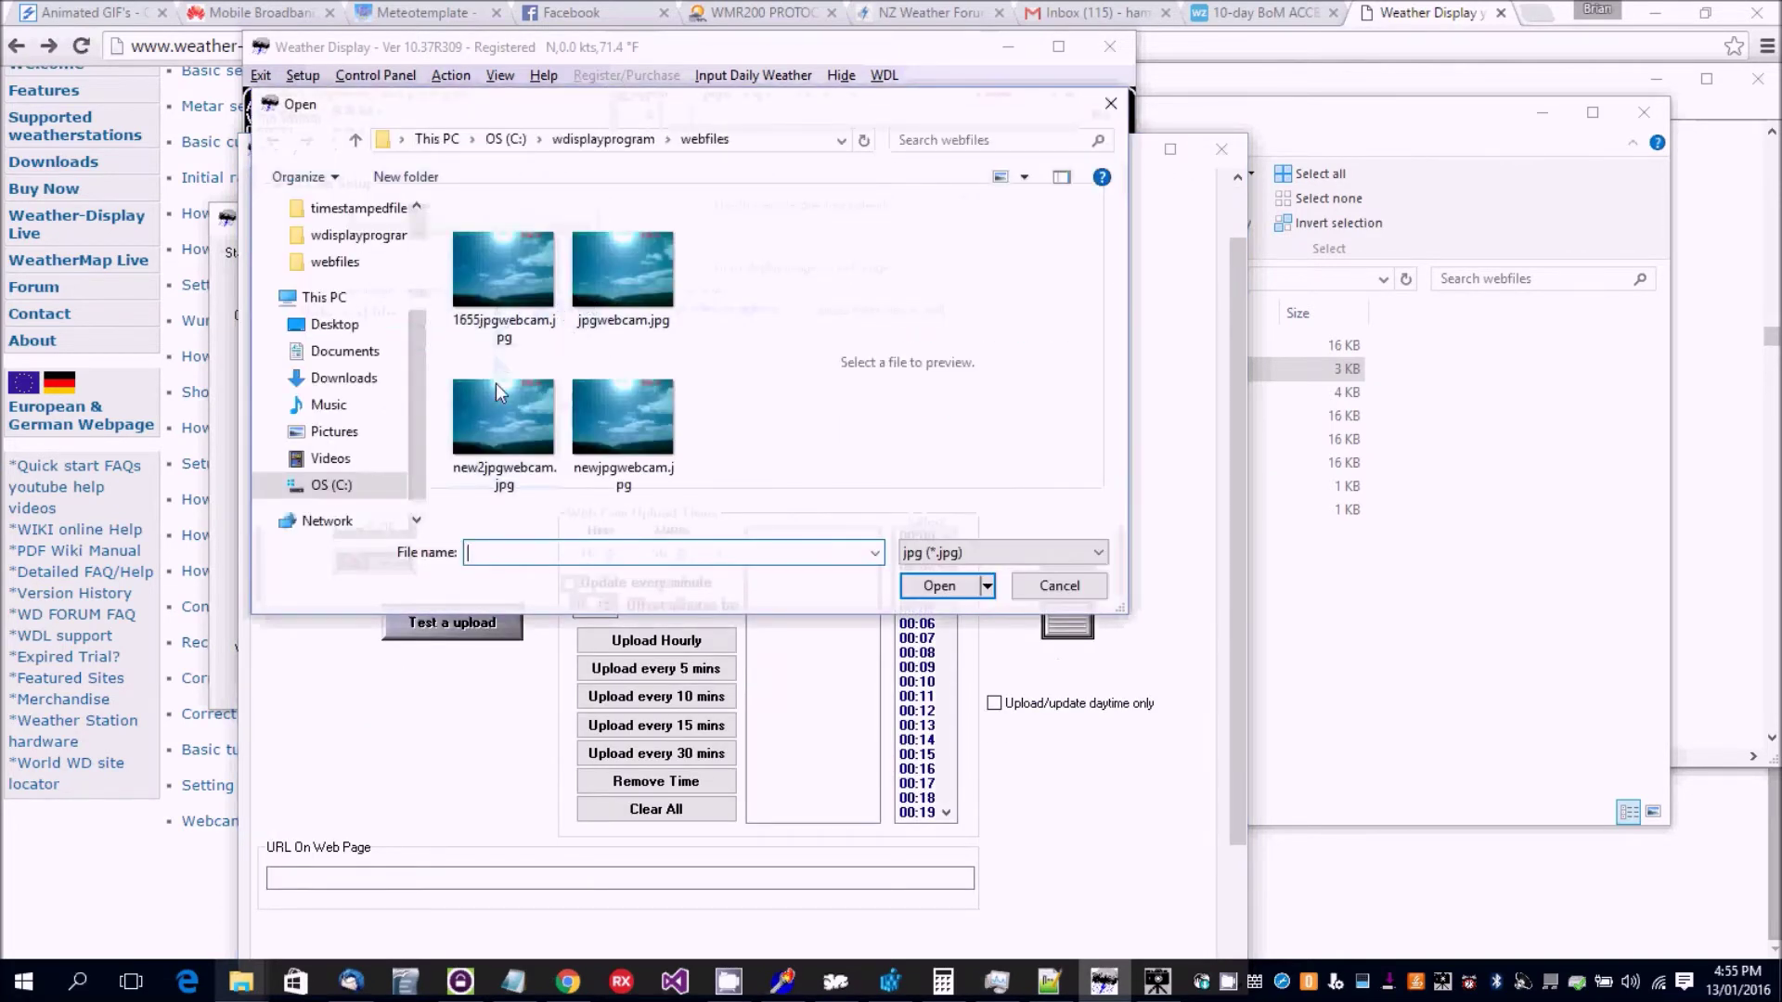
double_click(609, 302)
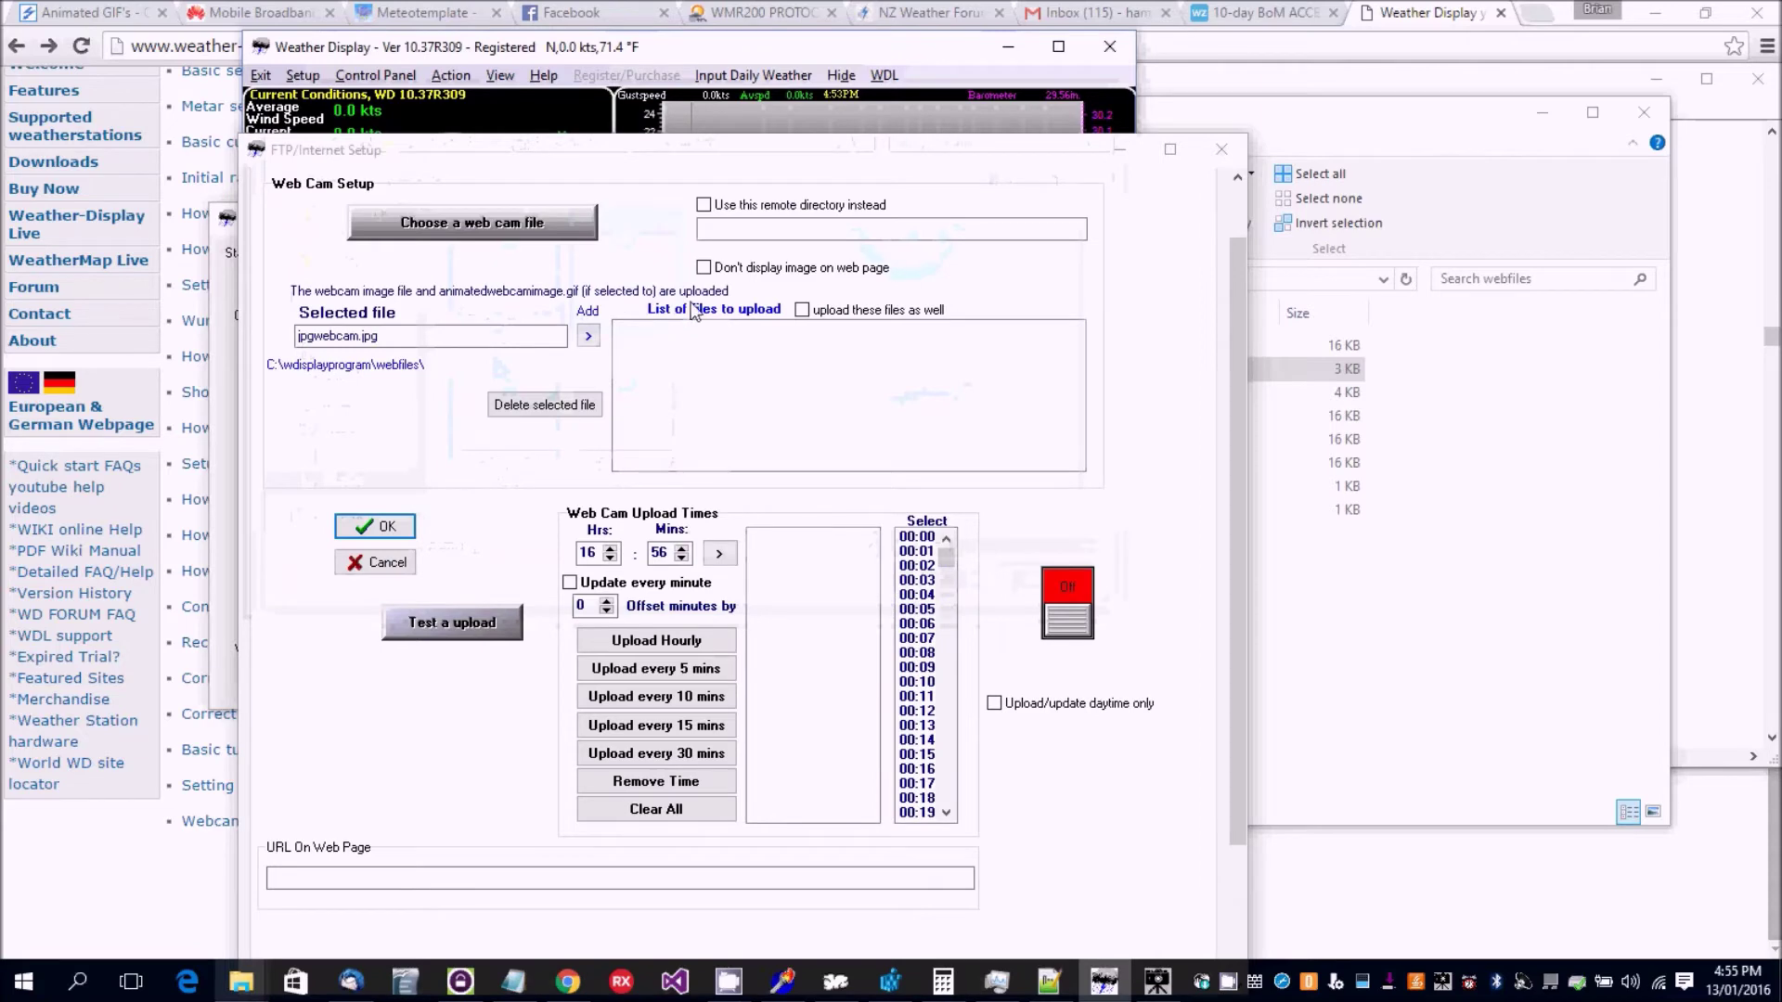
click(587, 335)
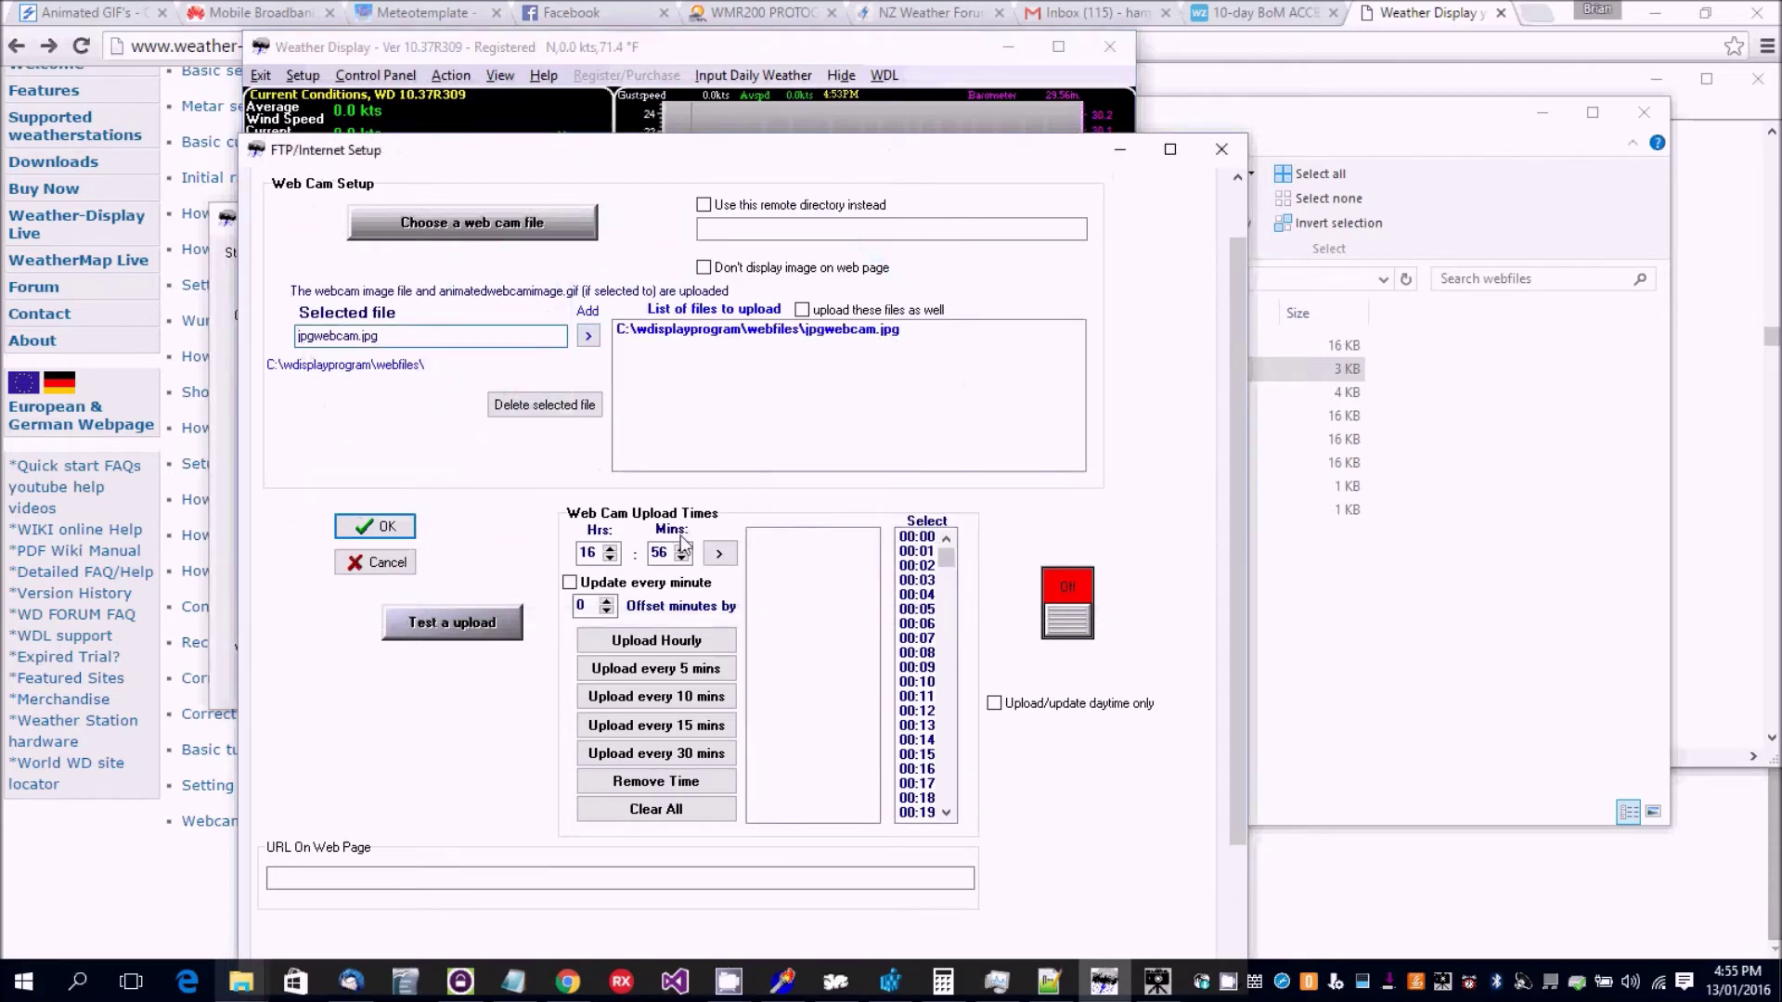
click(656, 669)
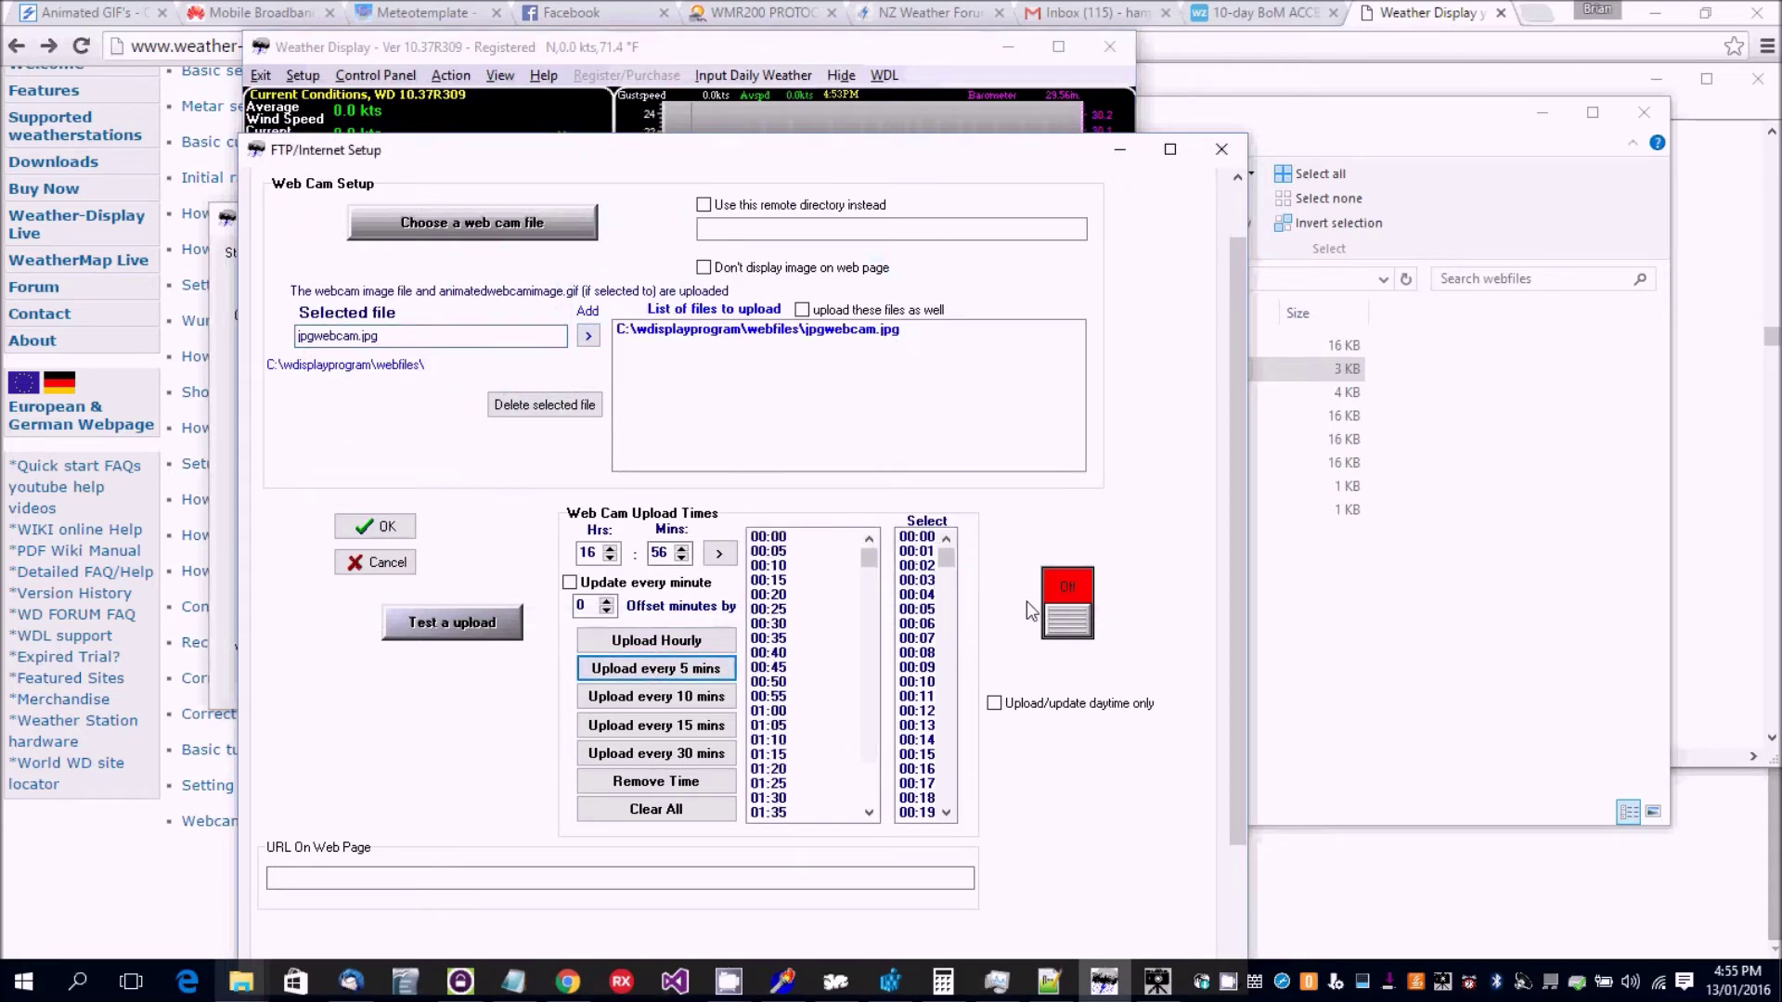
click(375, 527)
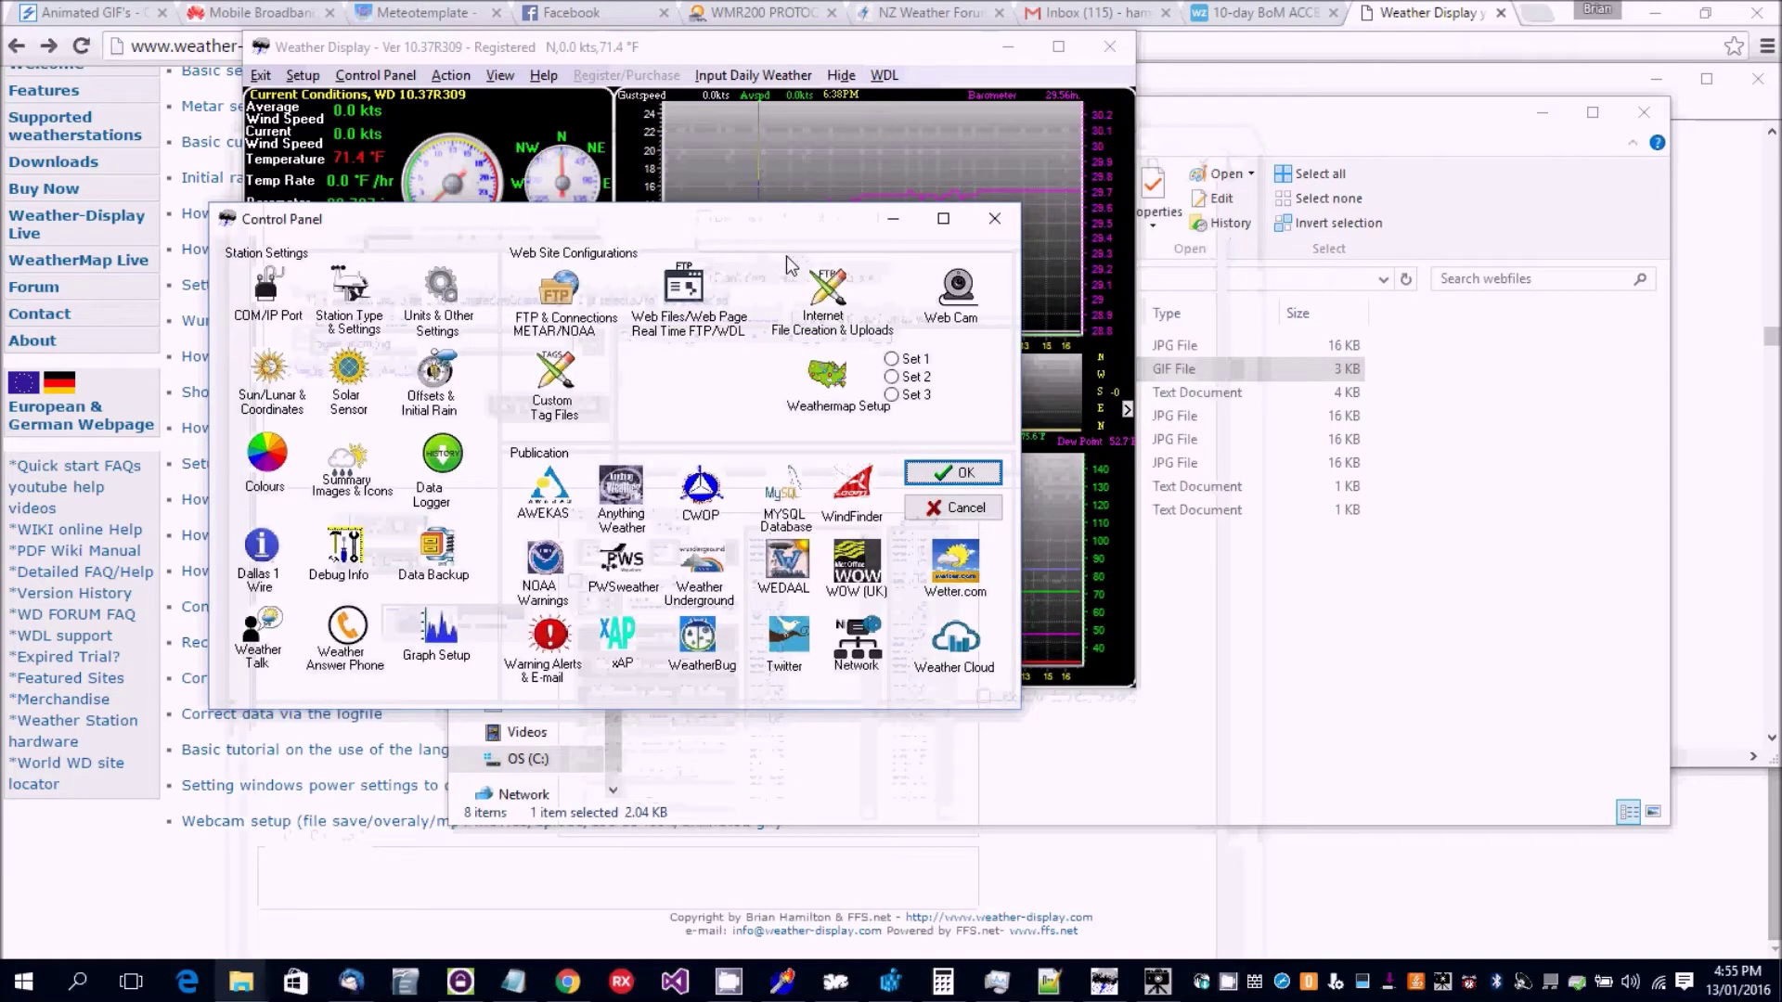
Step: Review the time stamped files settings in the web cam setup and return to the main weather screen
click(966, 294)
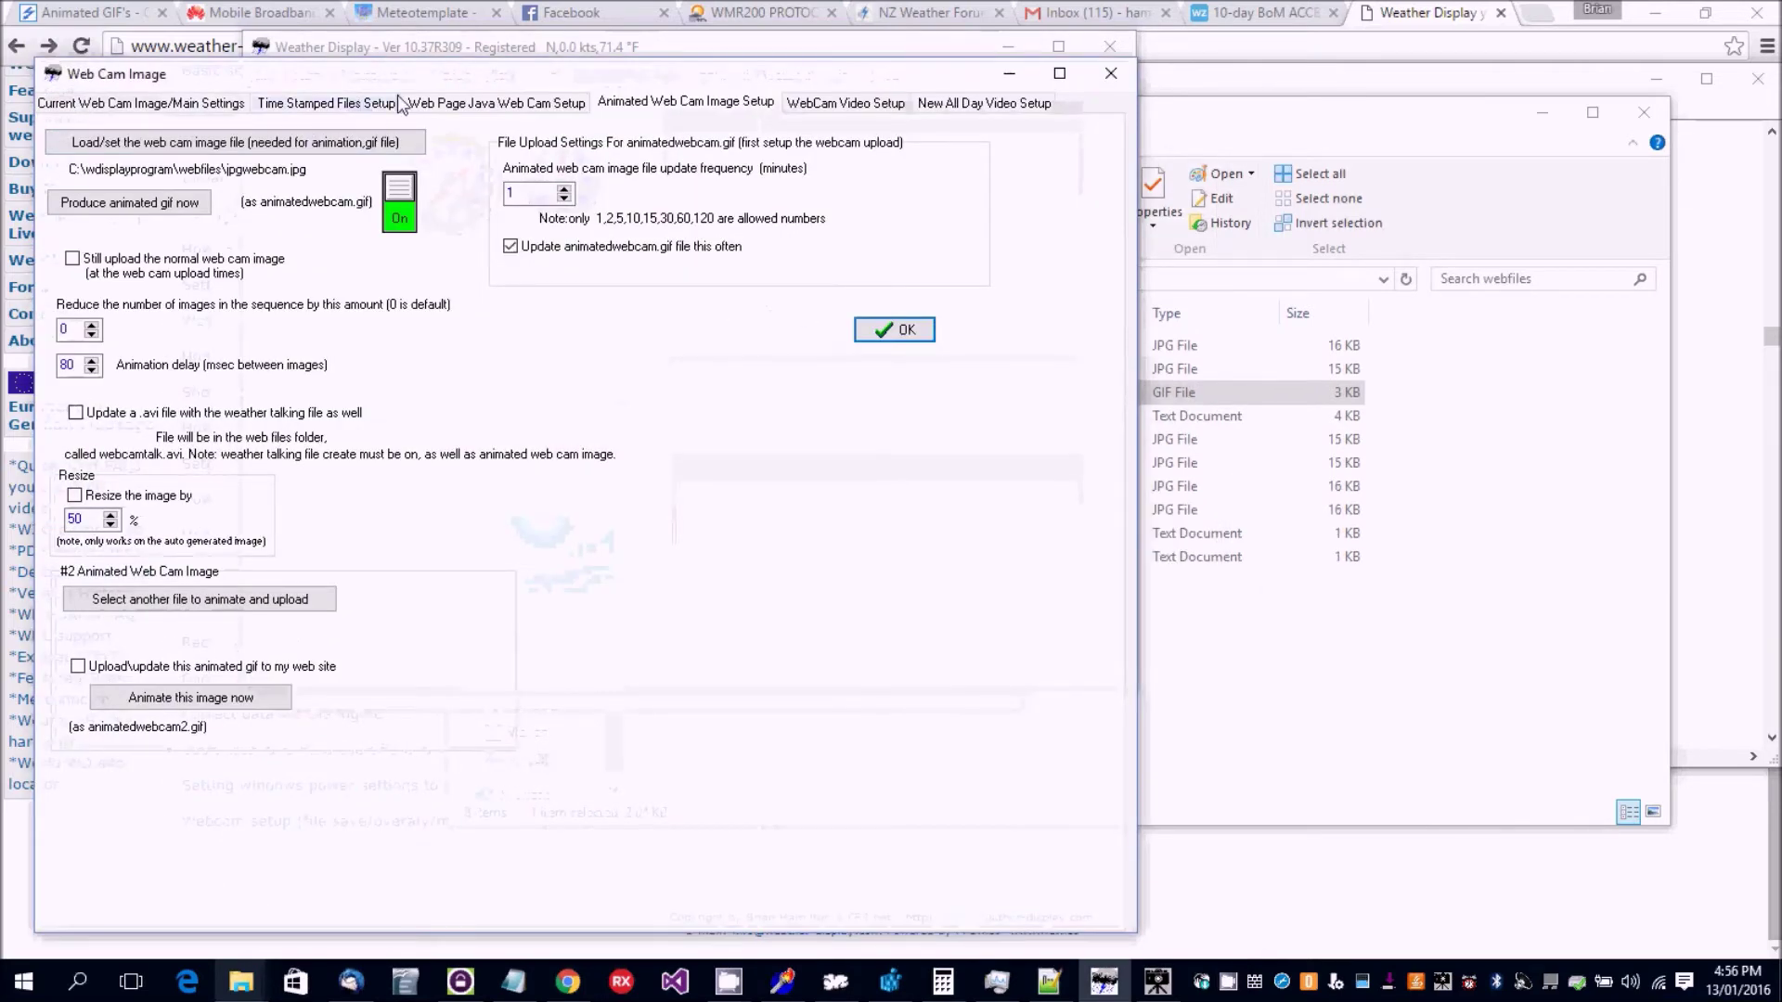
click(355, 110)
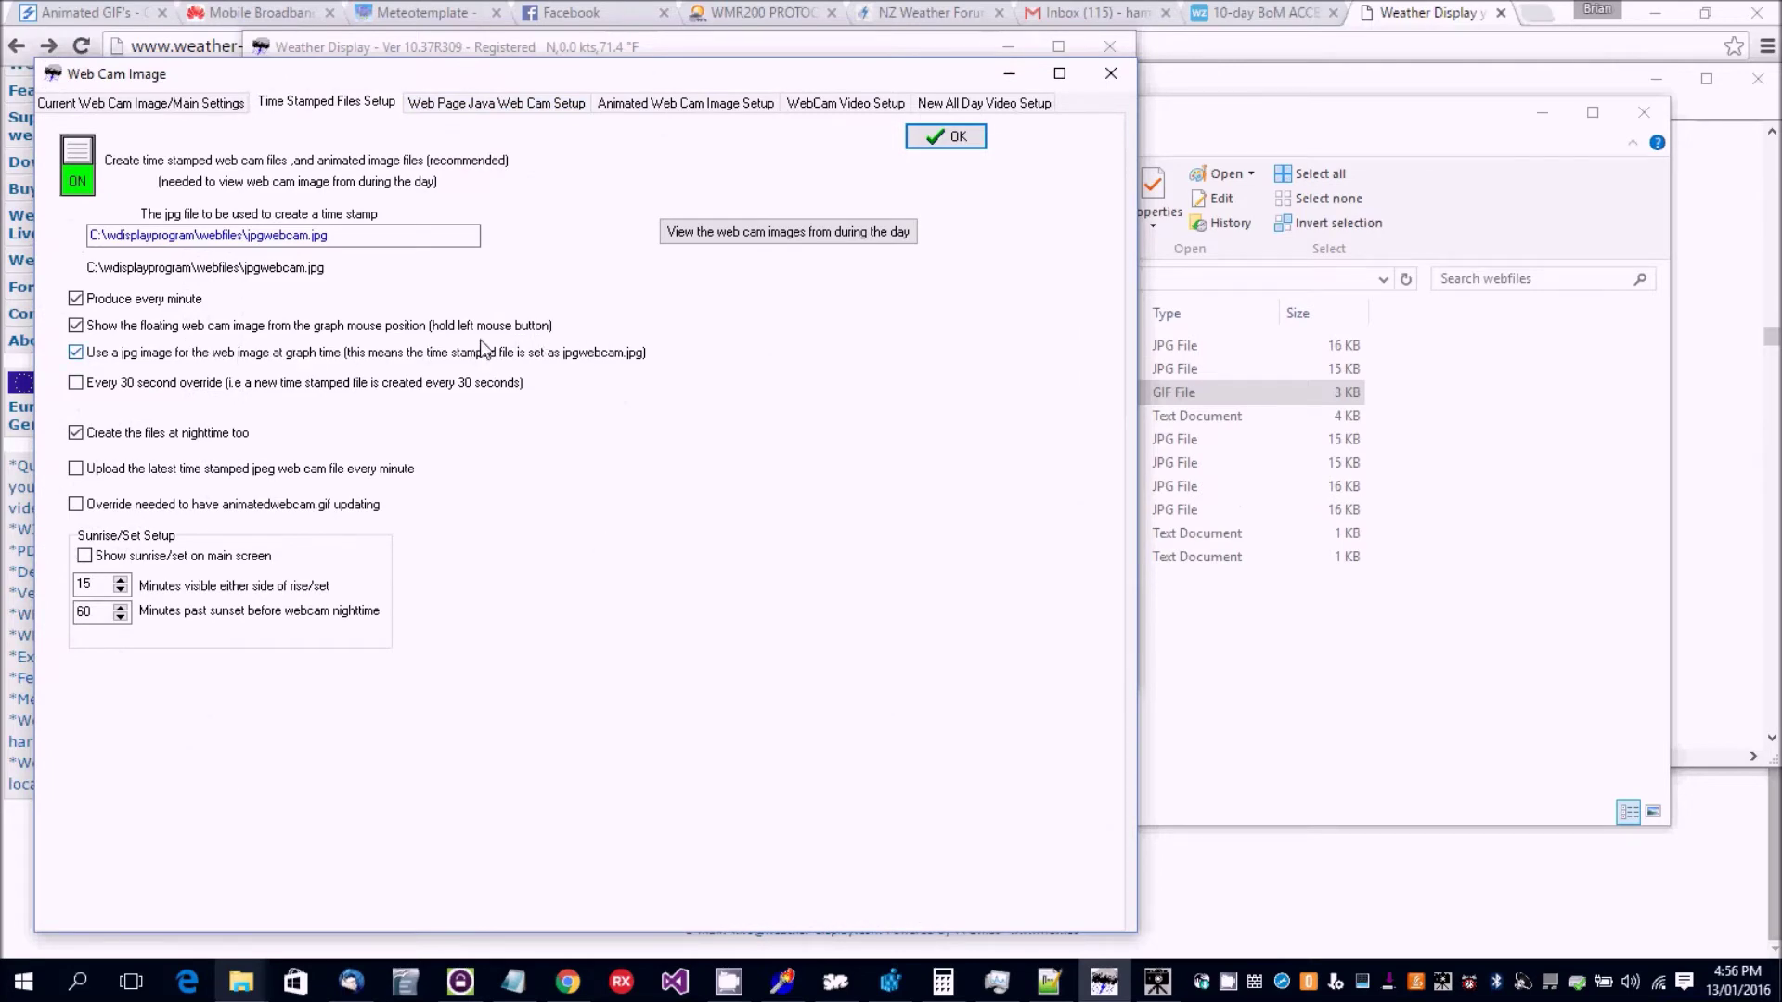
click(948, 136)
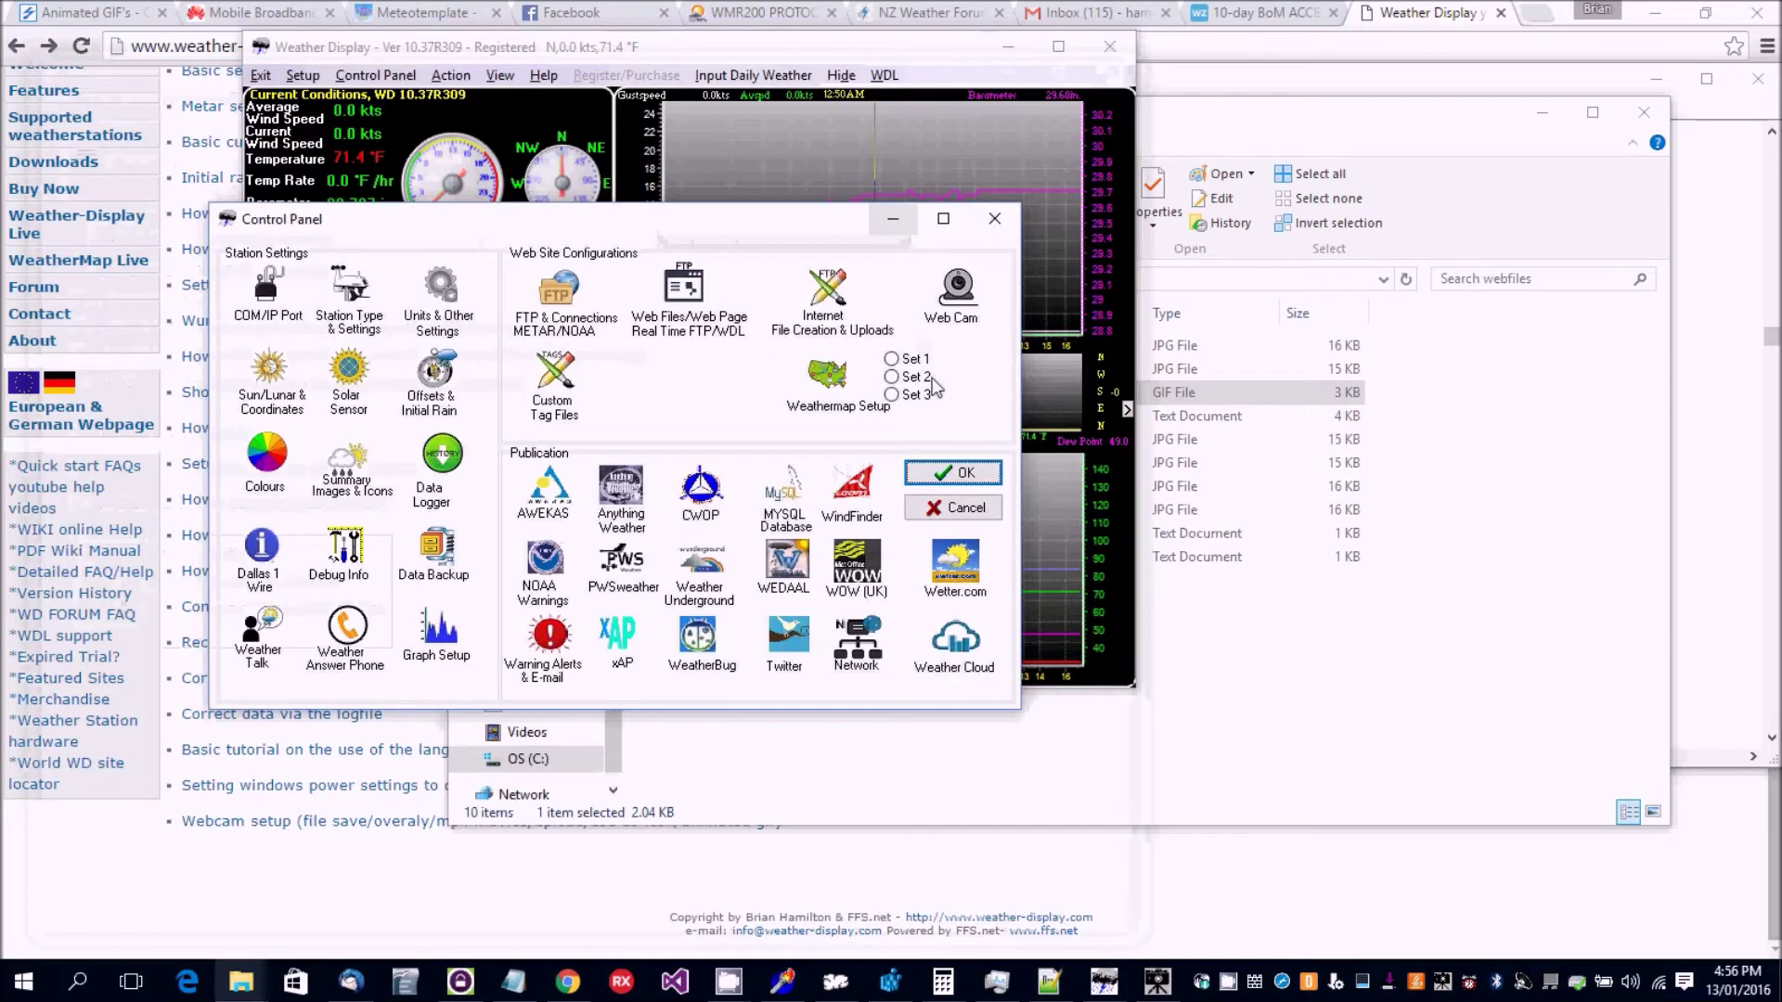
click(956, 473)
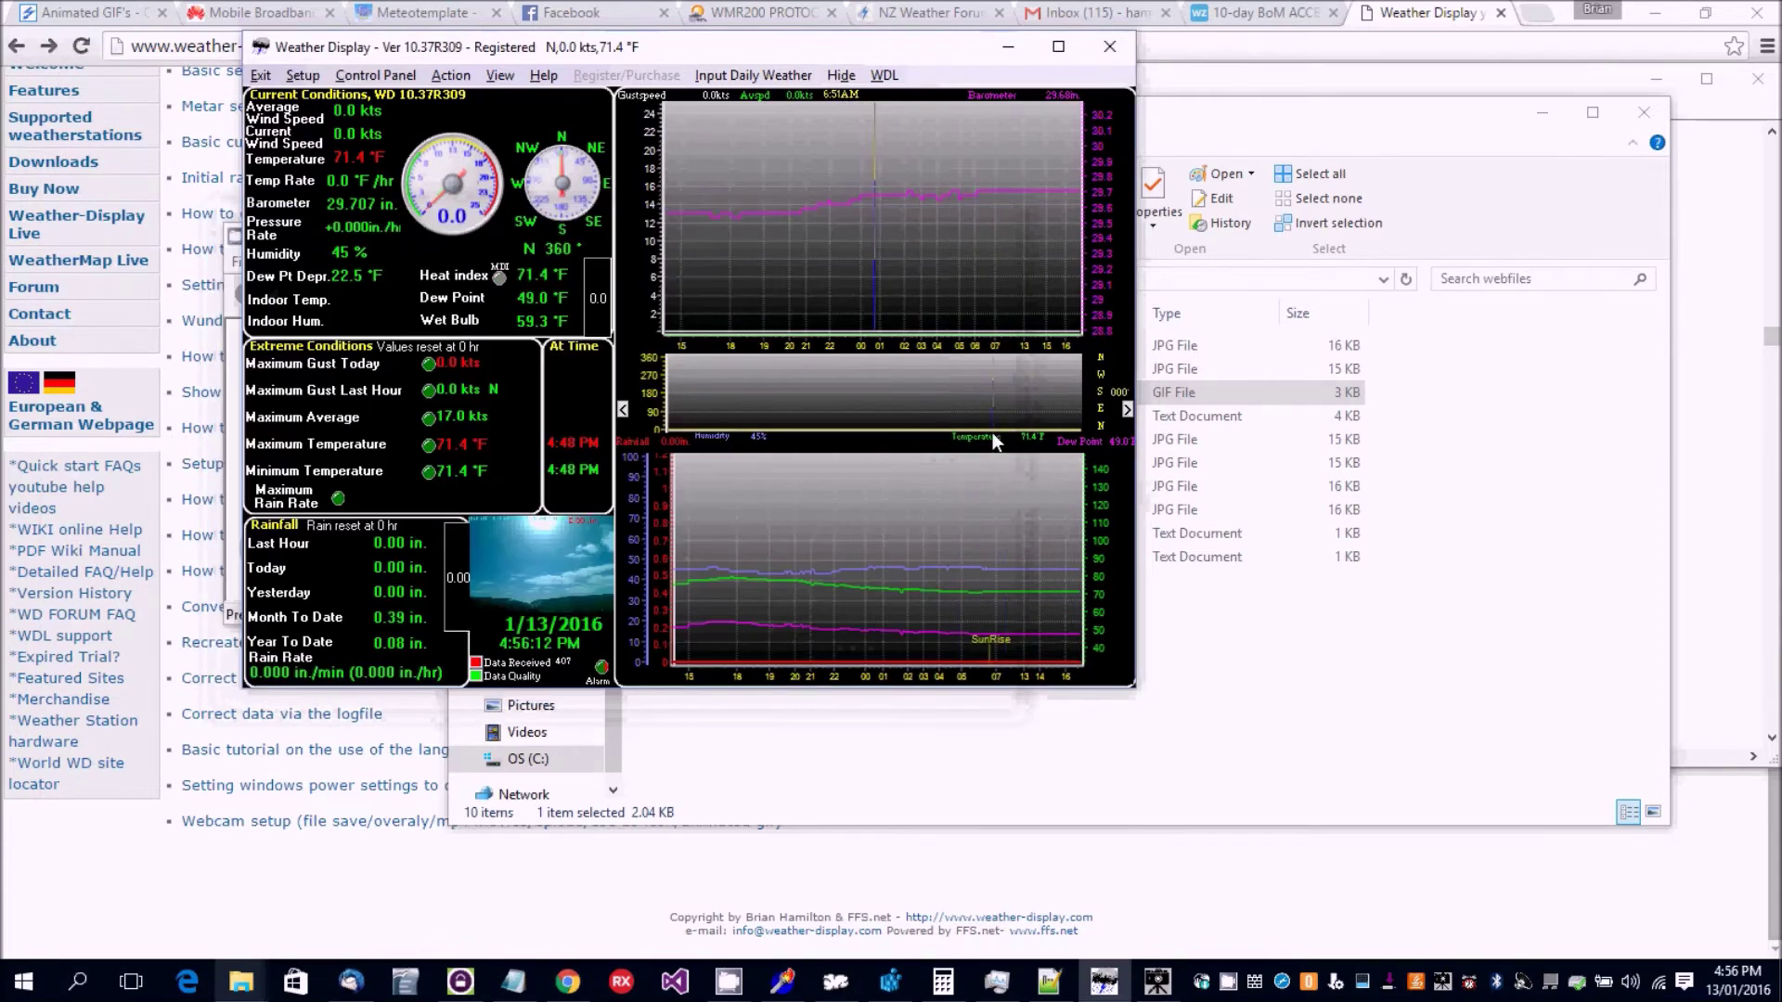
mouse_move(730, 985)
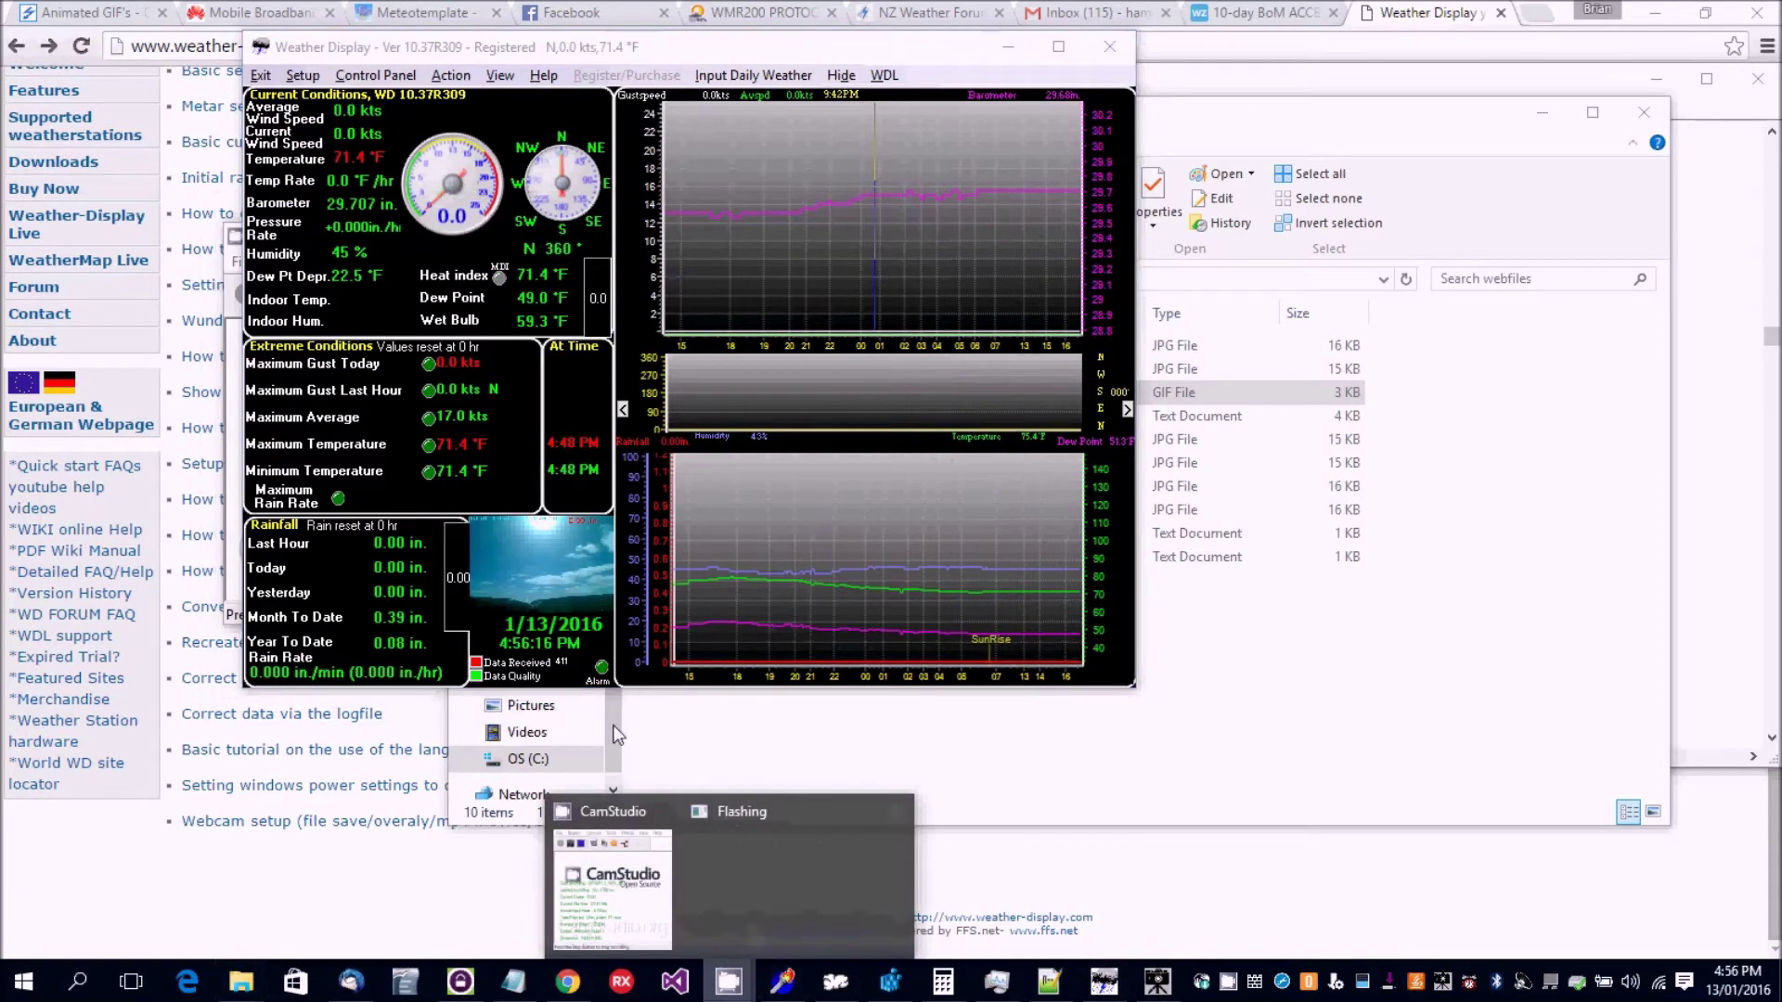
click(611, 821)
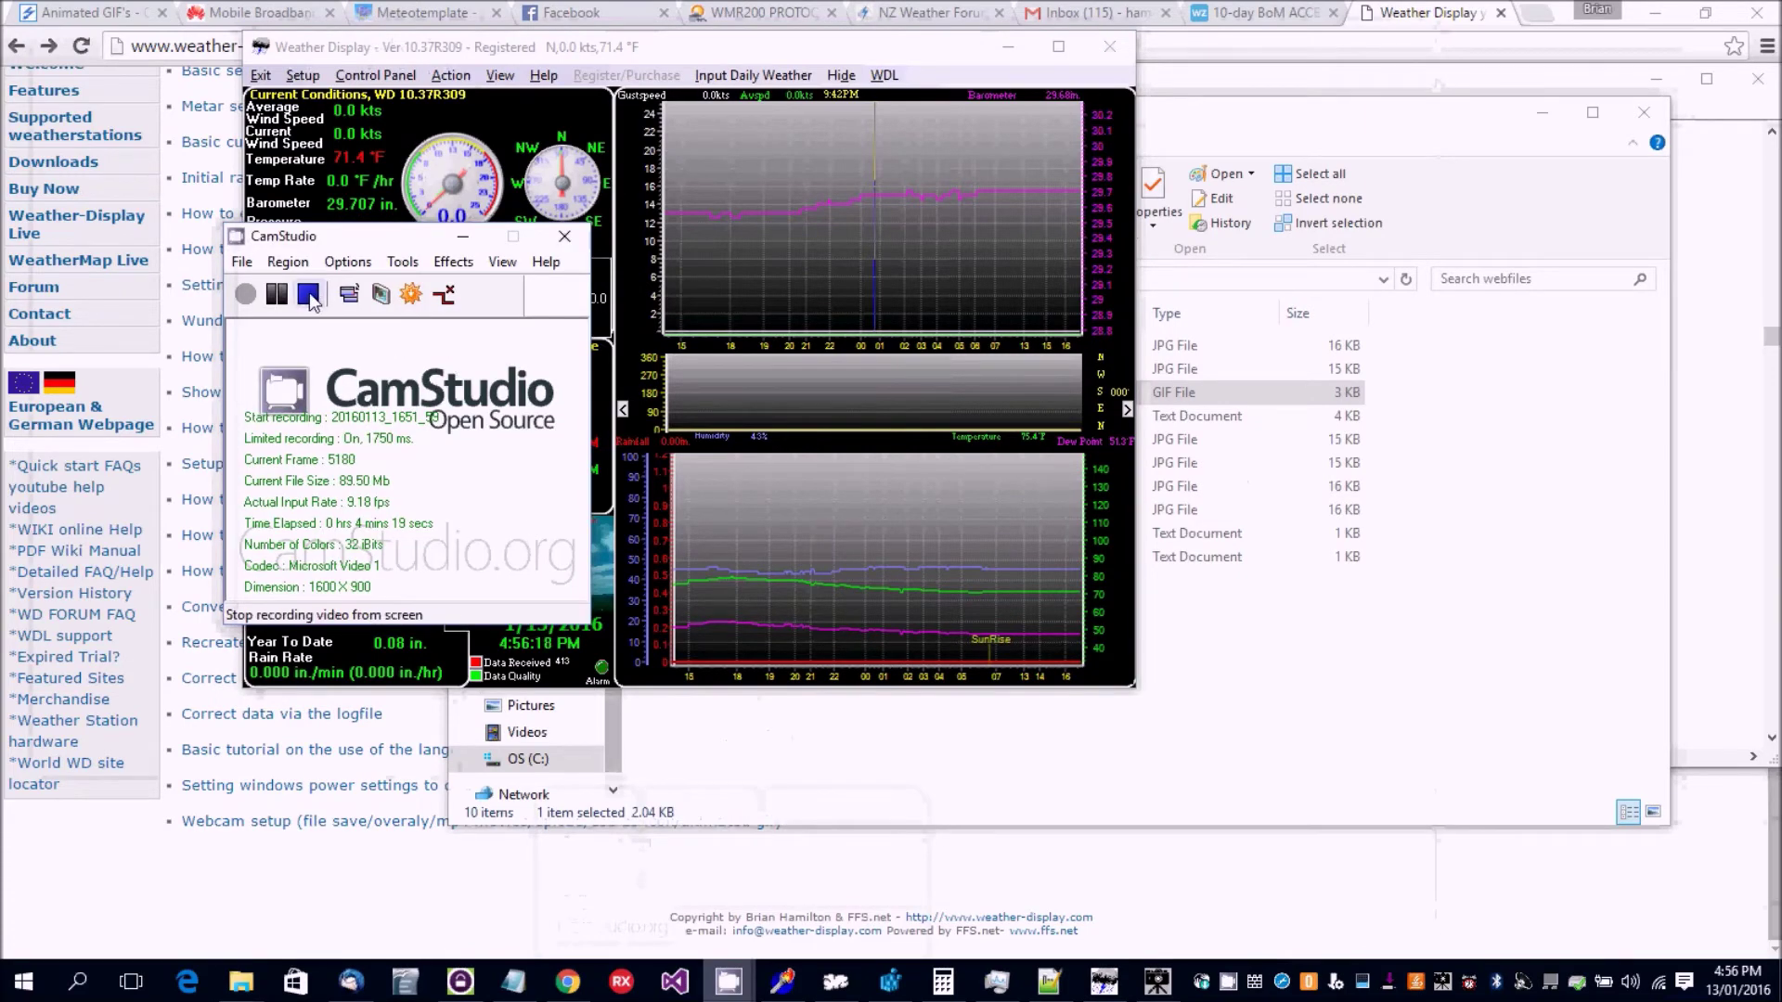
click(277, 295)
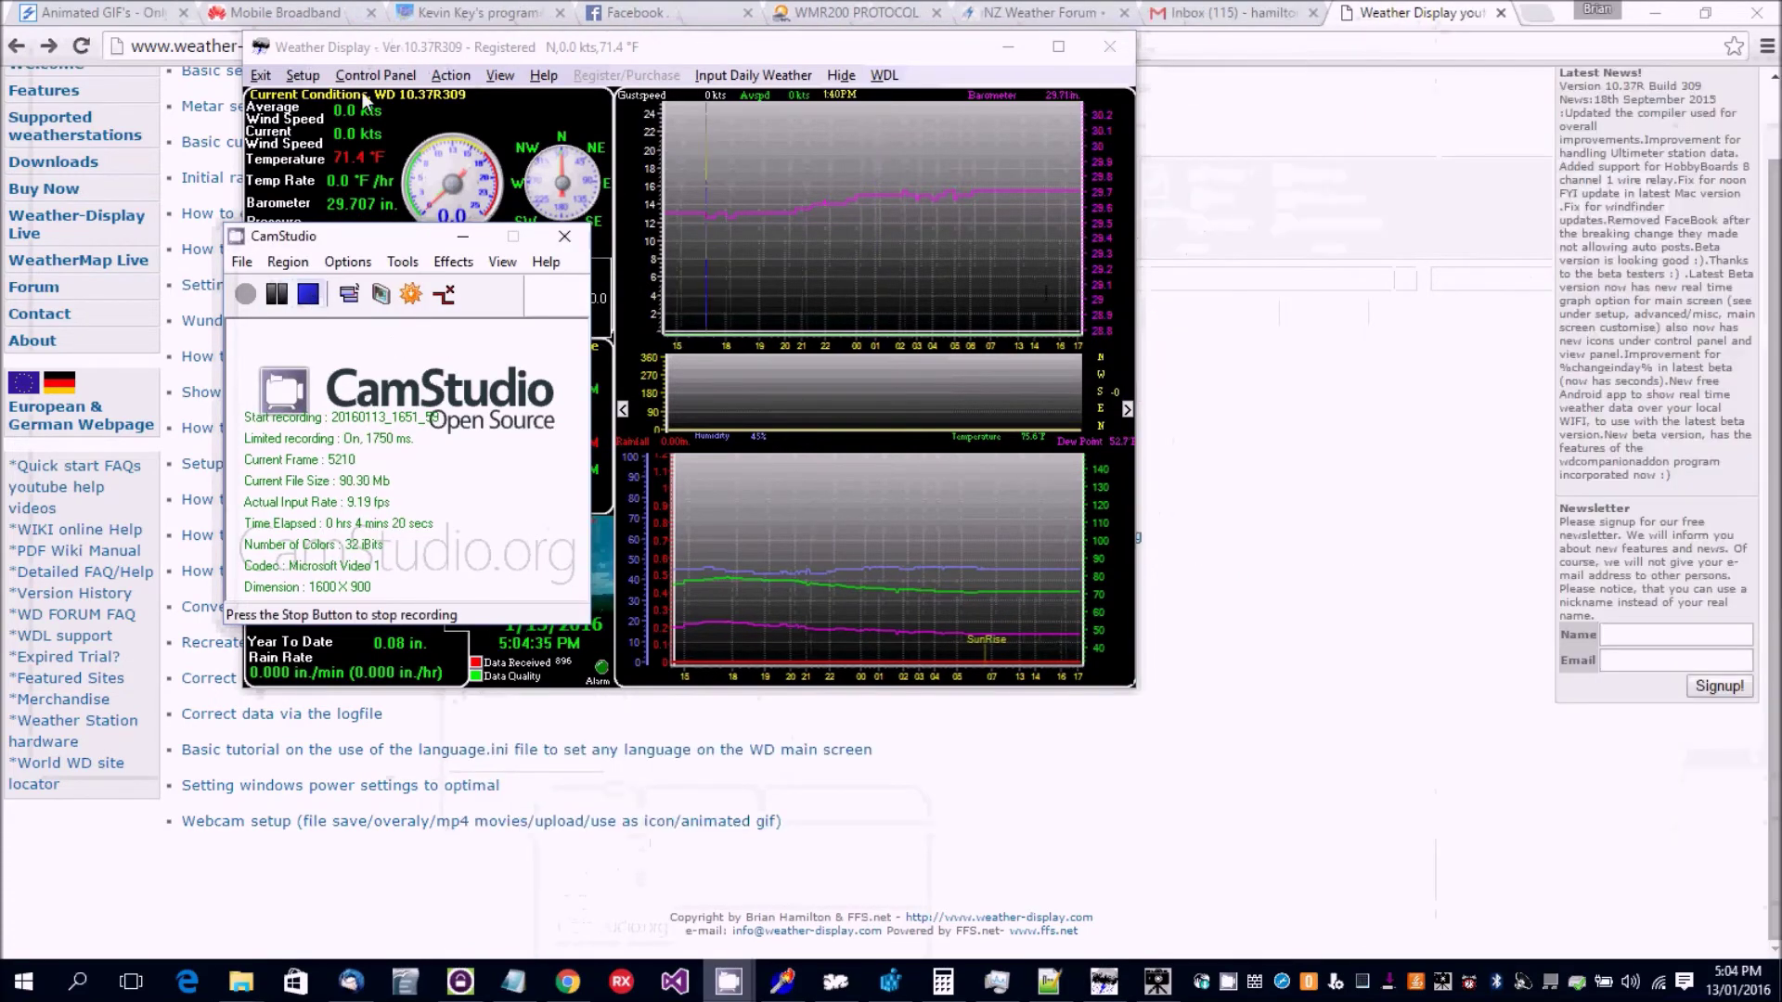
click(364, 48)
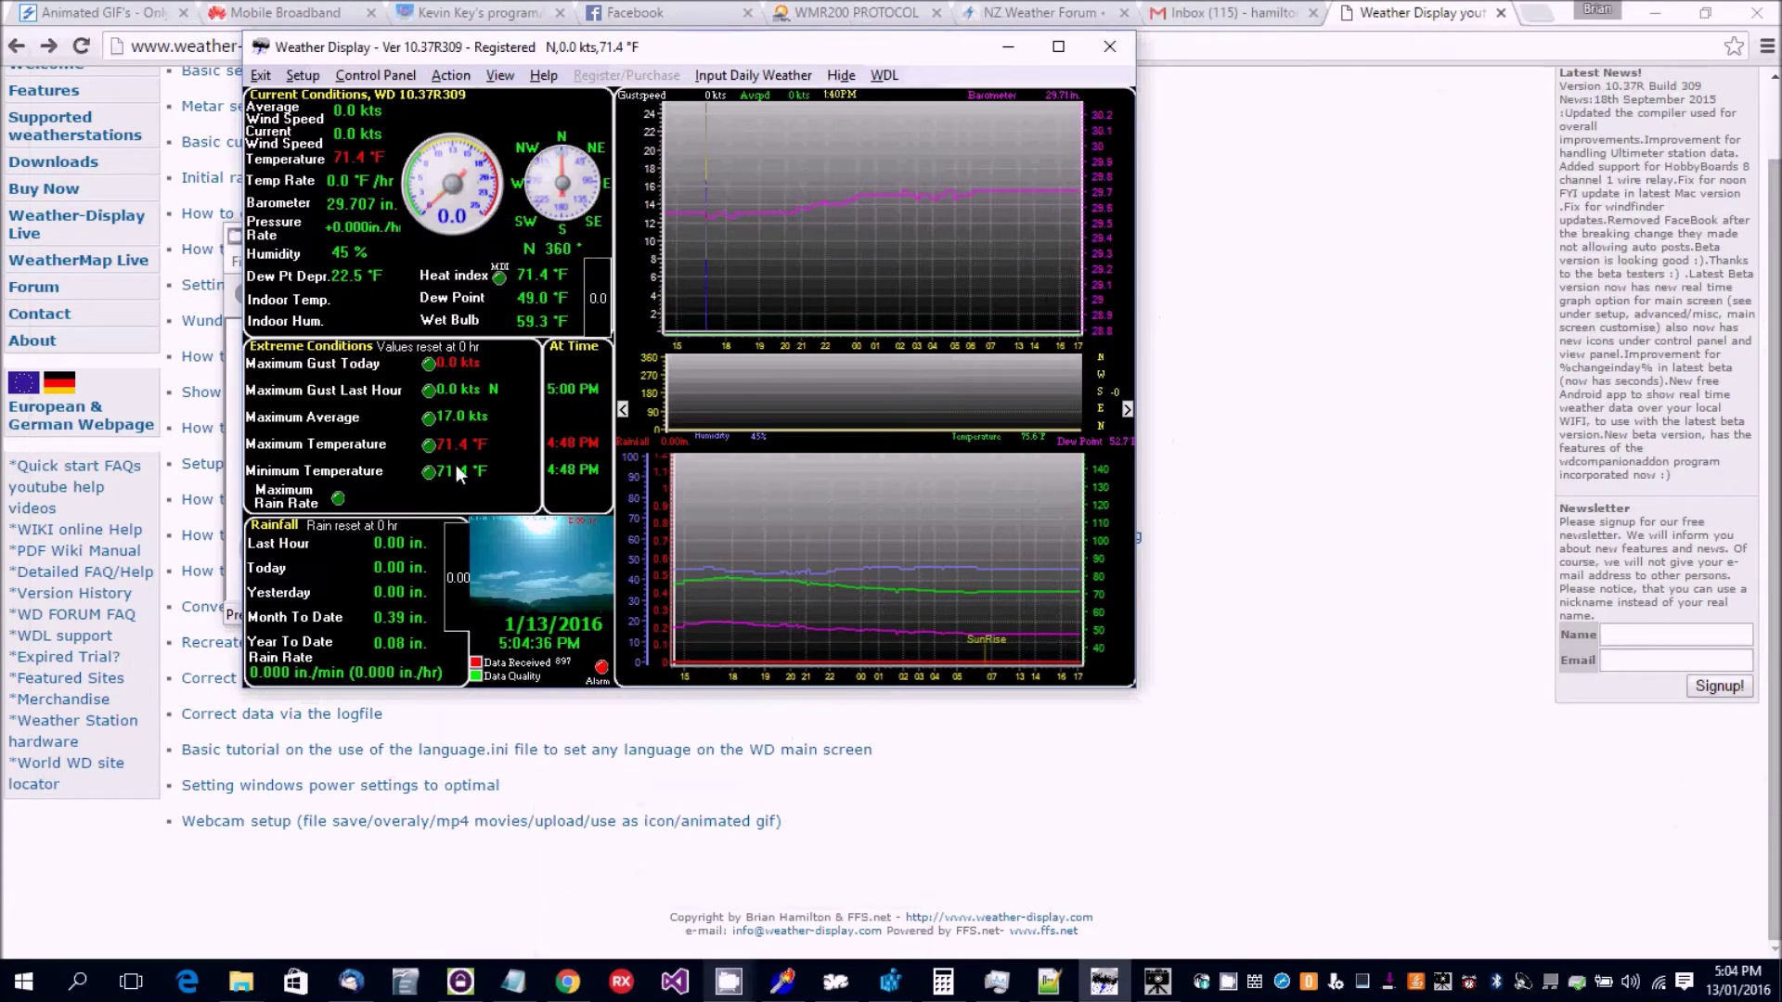
Step: Switch to the webfiles folder in File Explorer, view the updated animatedwebcam.gif in Photos, and close it
mouse_move(241, 982)
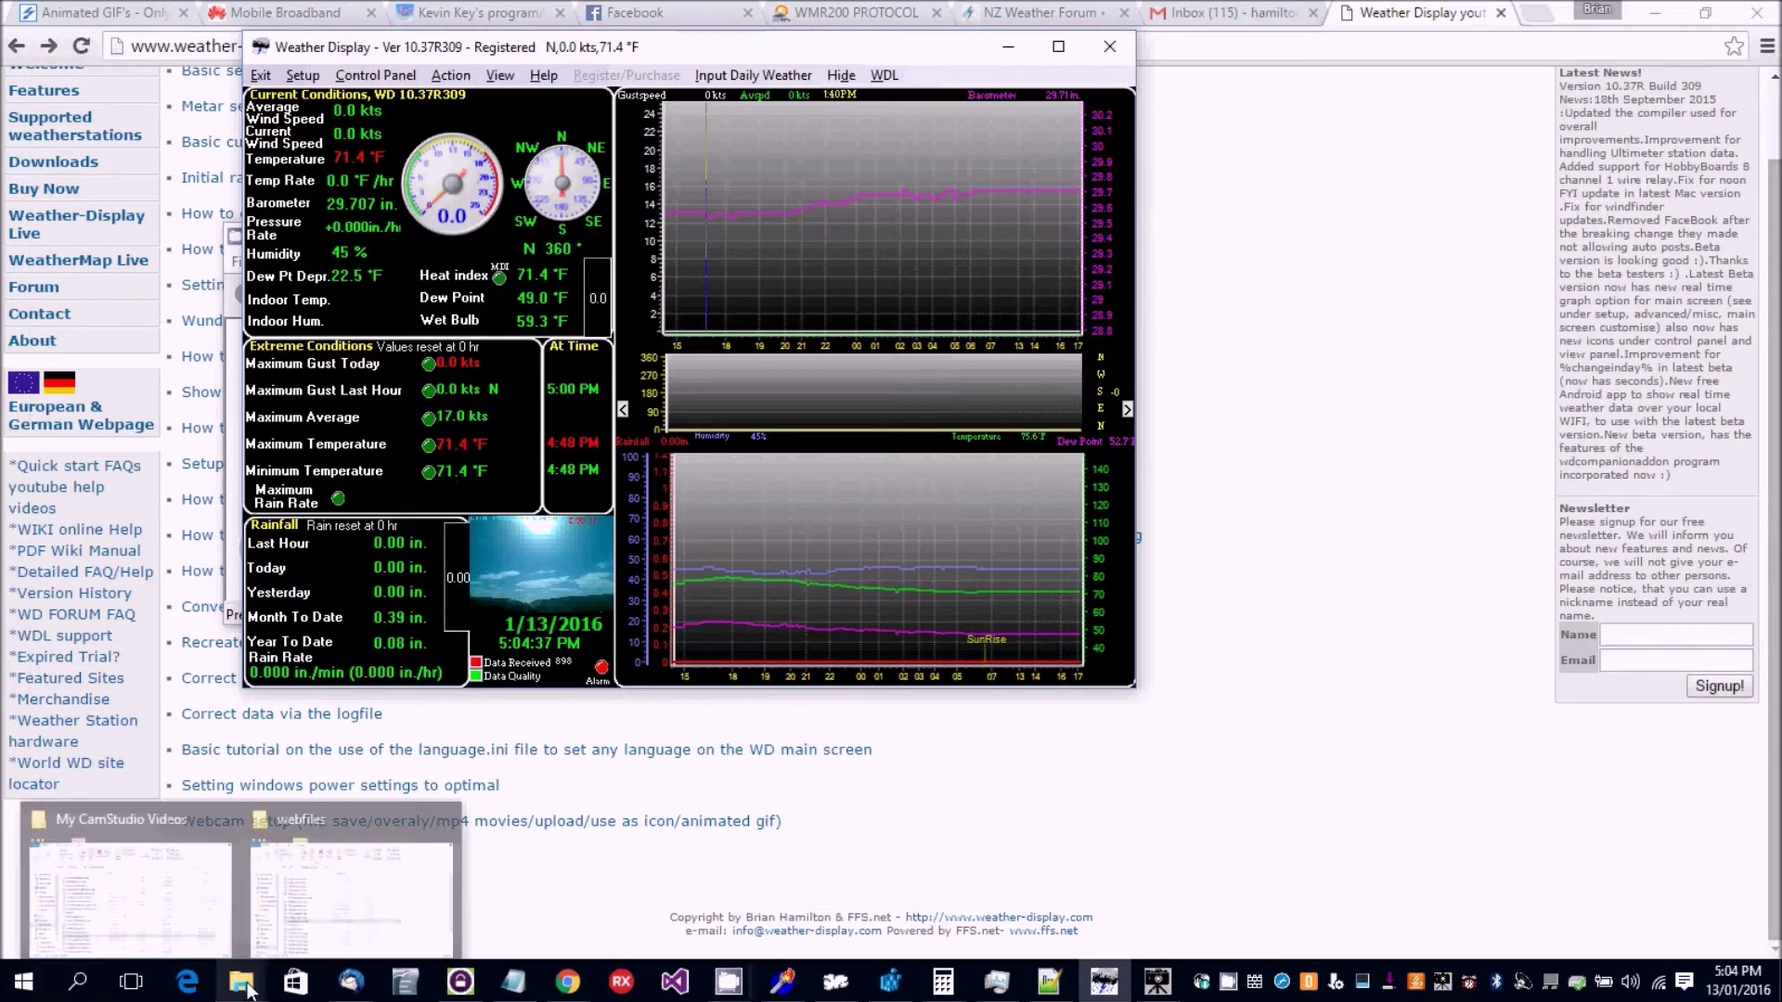
click(309, 805)
scroll(754, 687, down, 3)
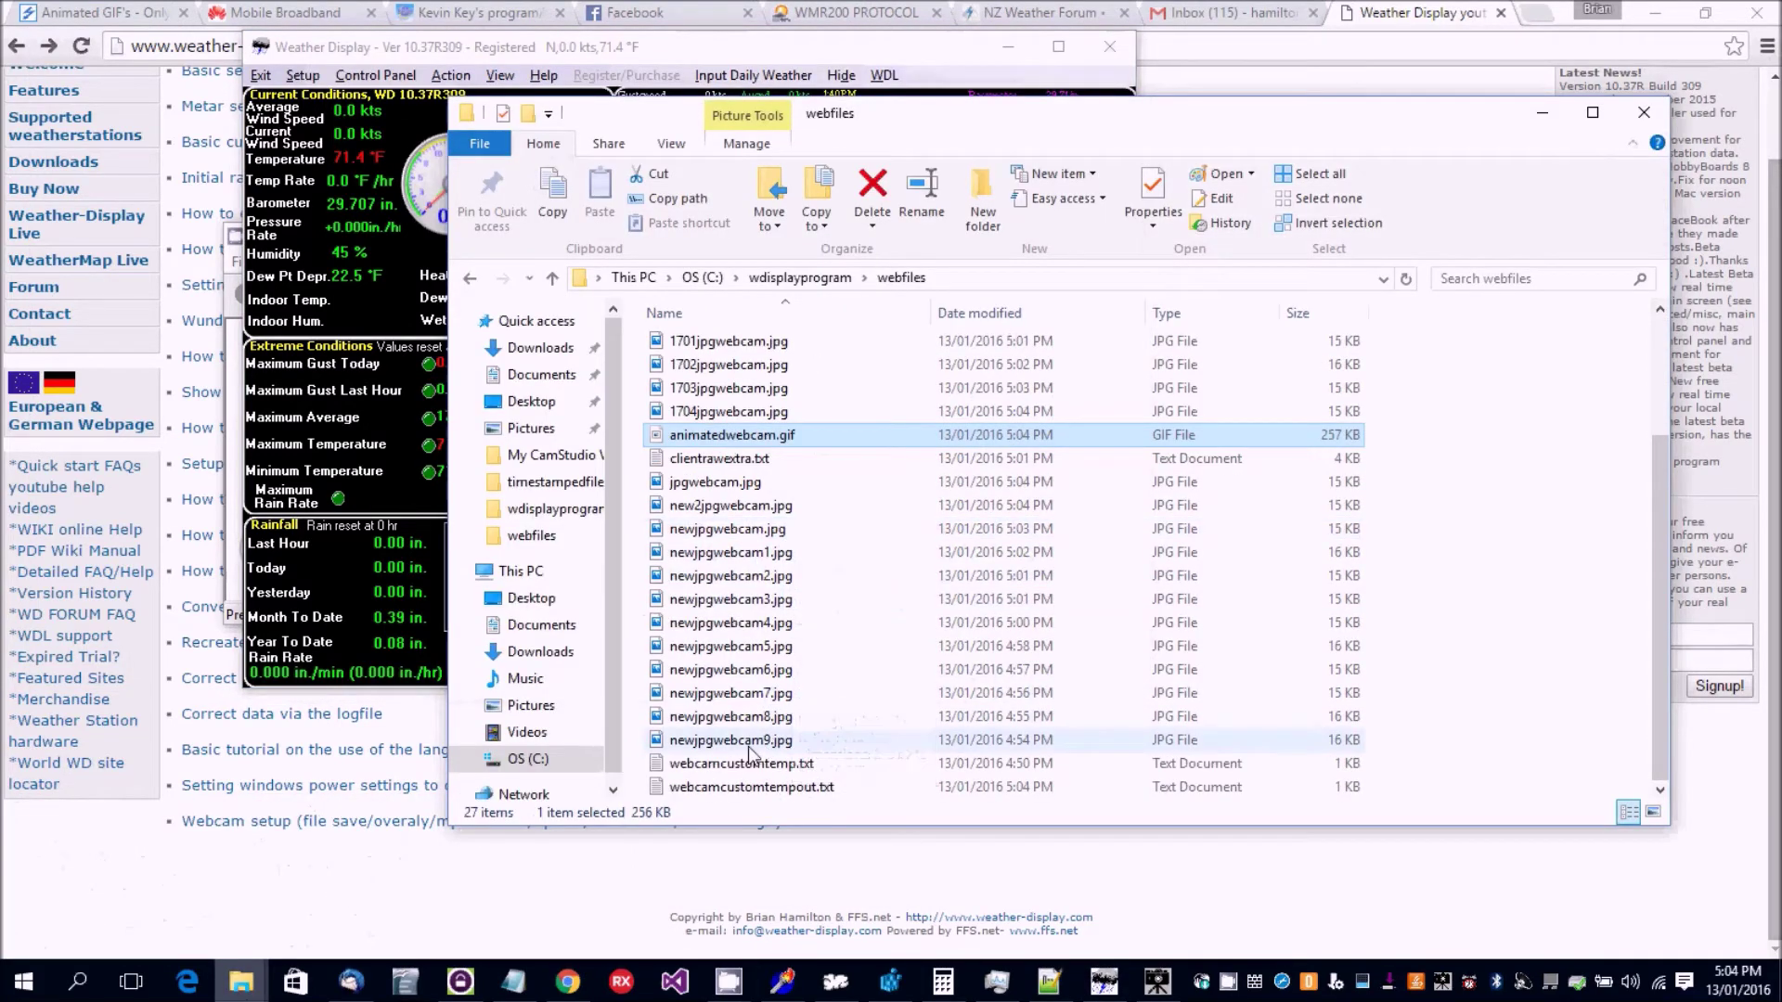
scroll(780, 576, up, 2)
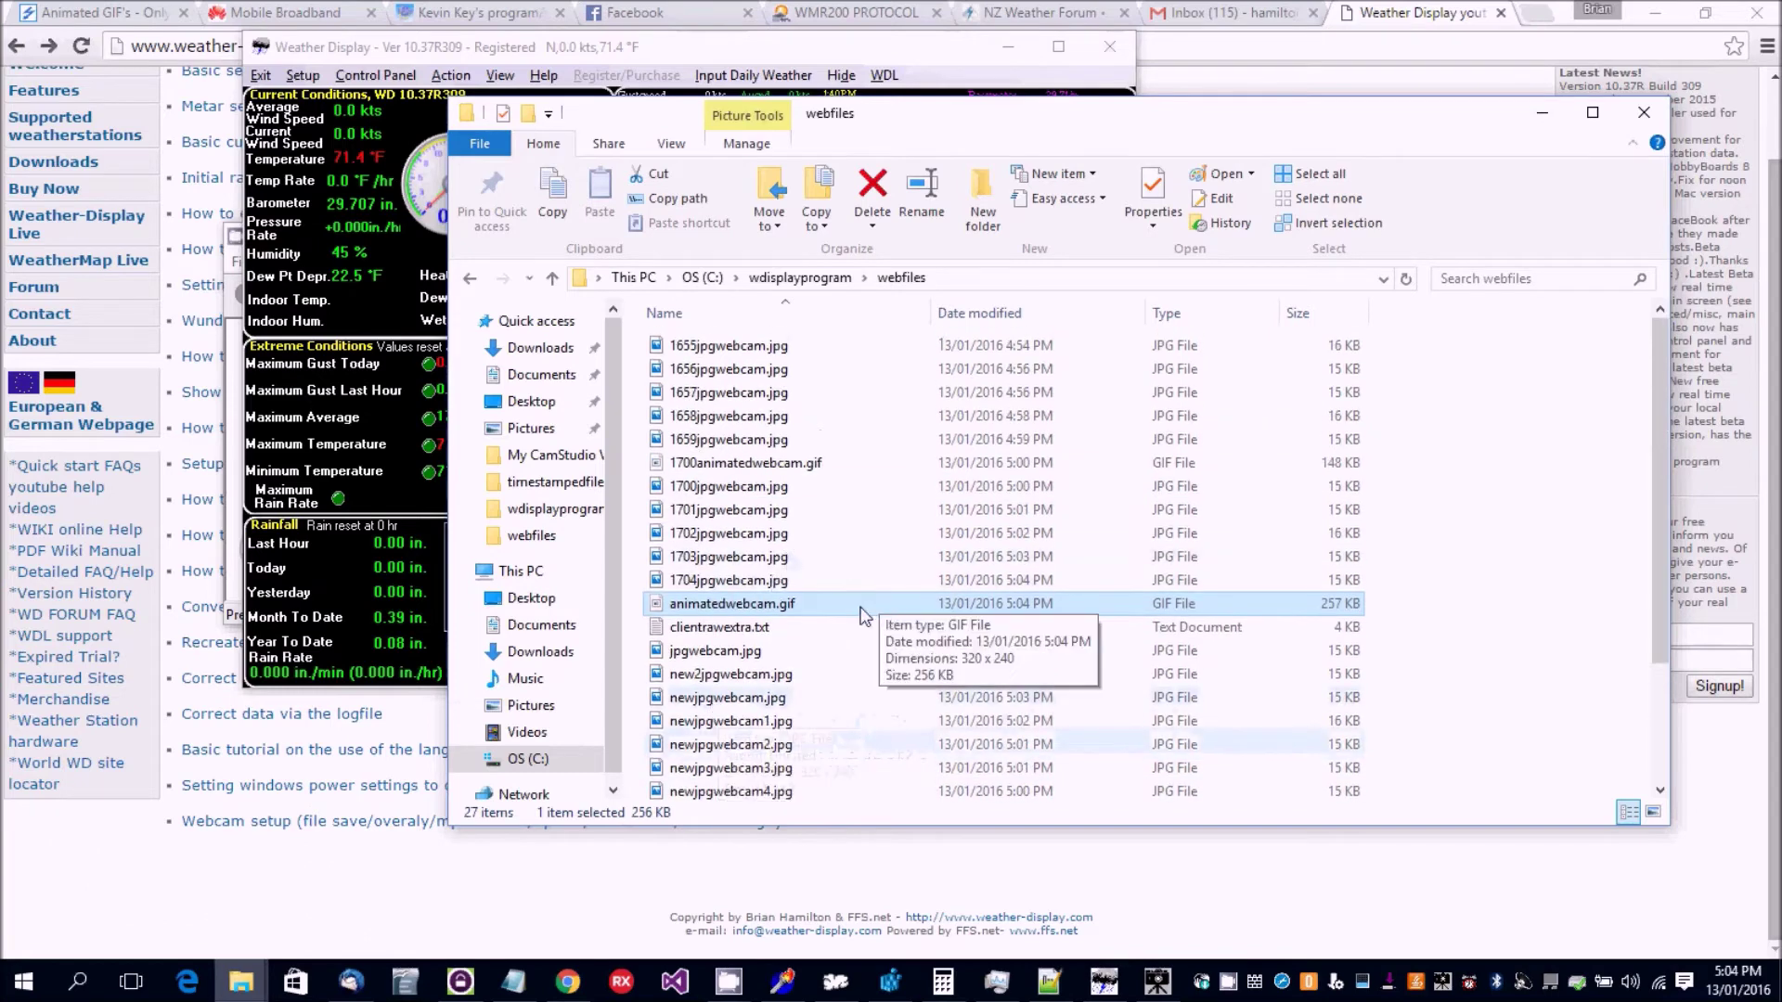
right_click(729, 601)
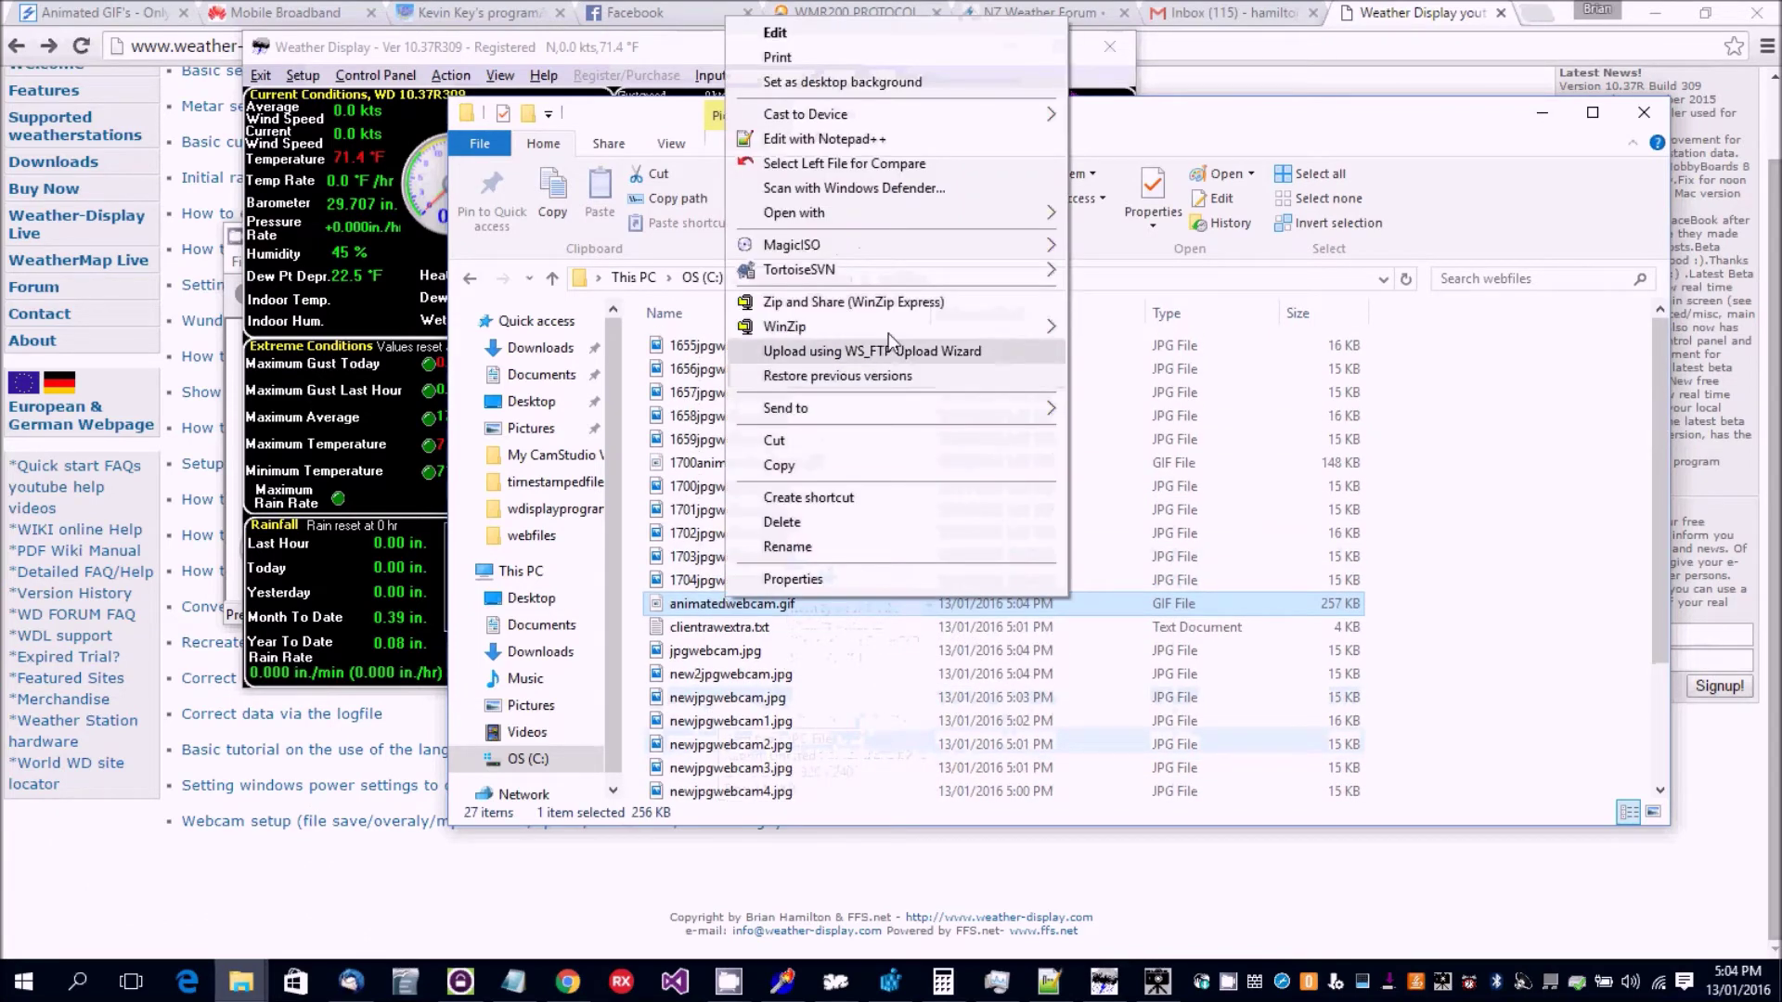
mouse_move(822, 222)
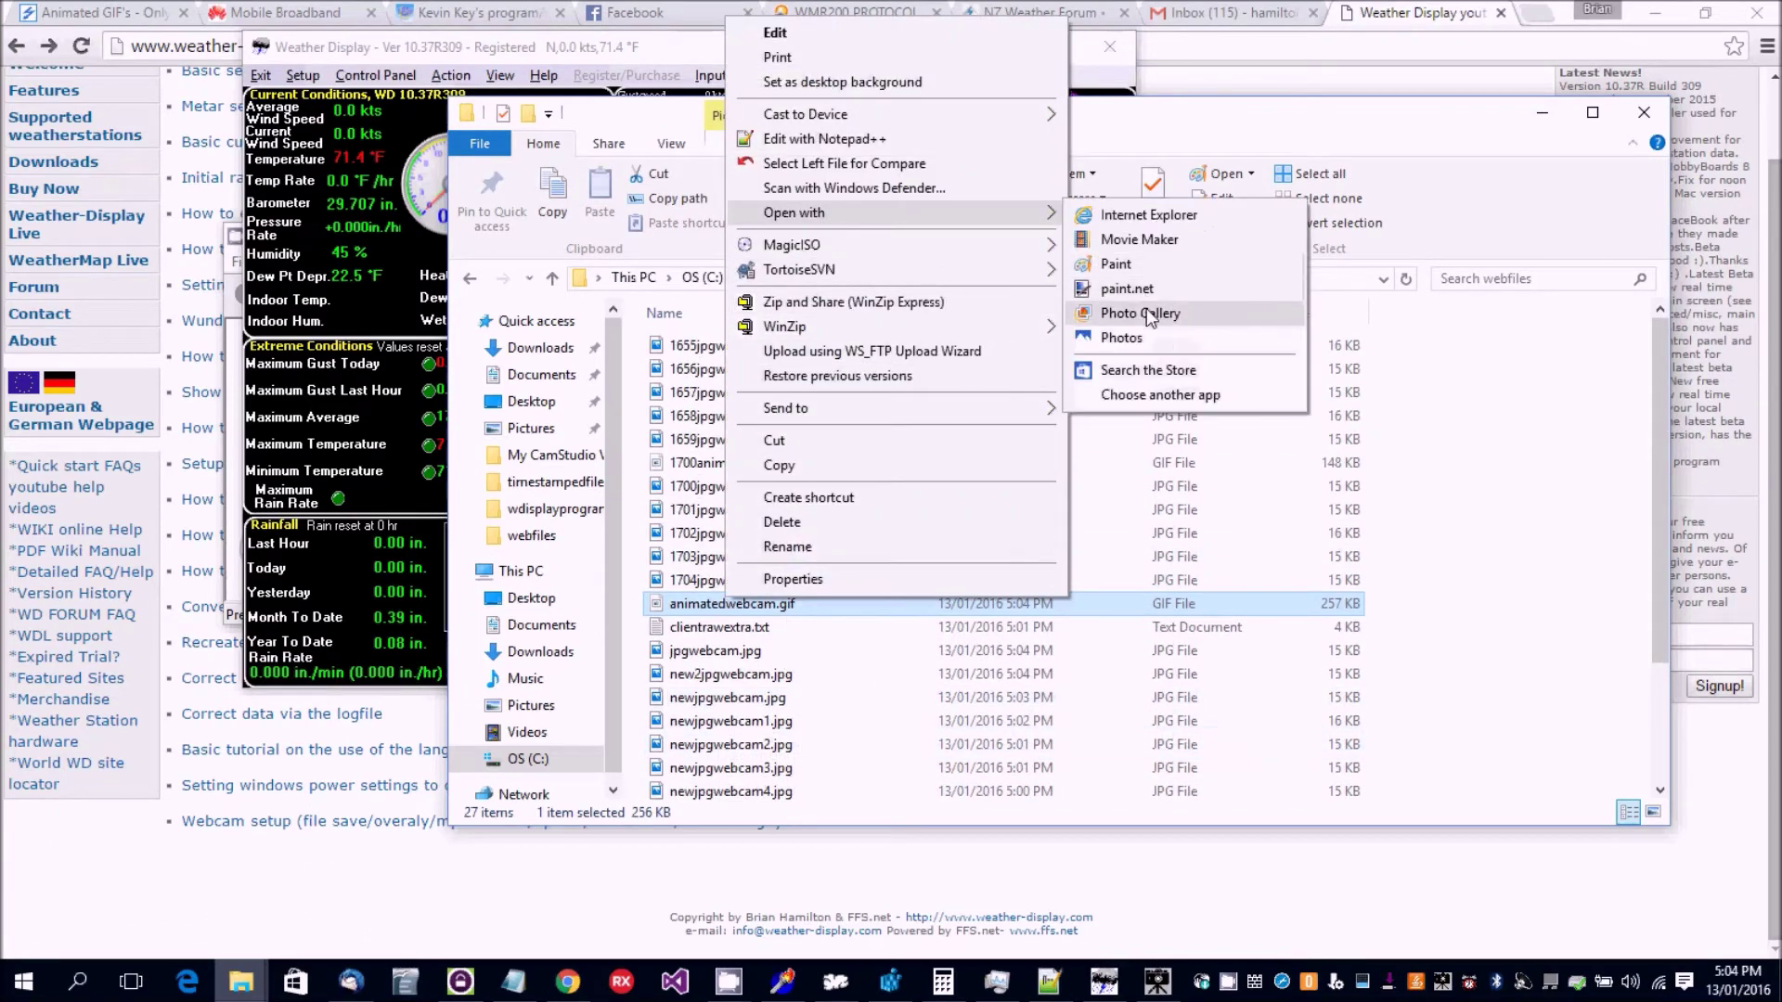
click(1114, 341)
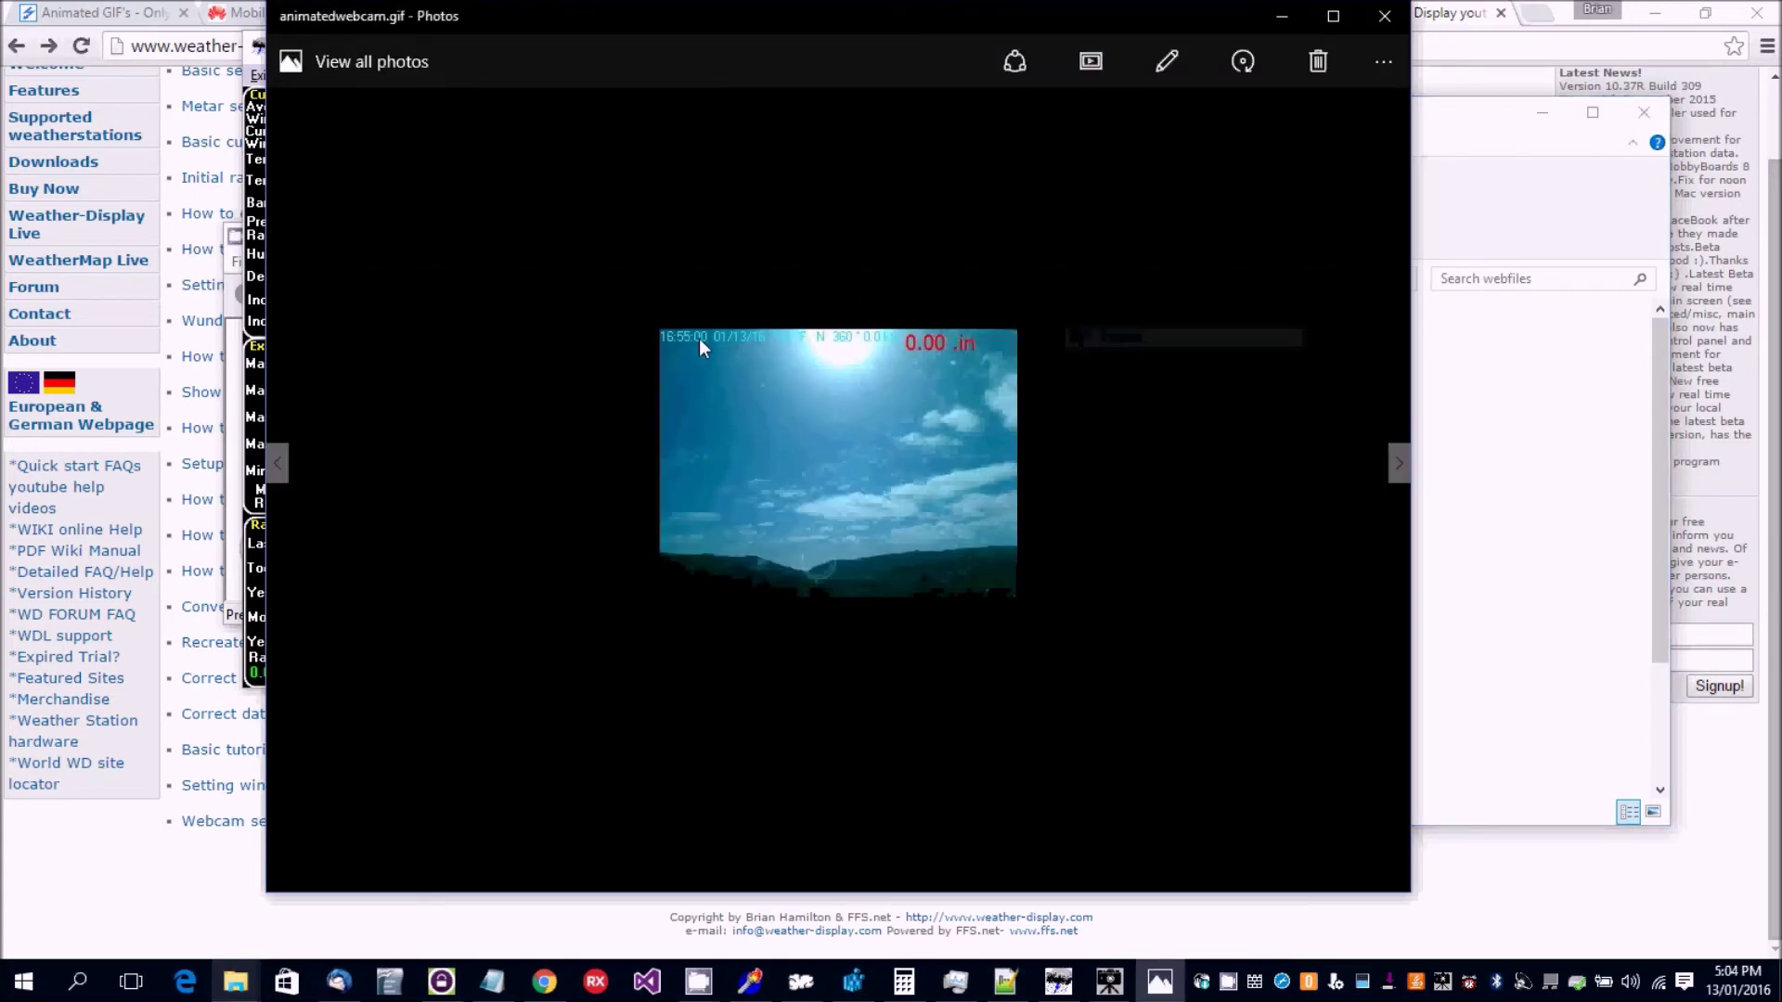
click(1382, 15)
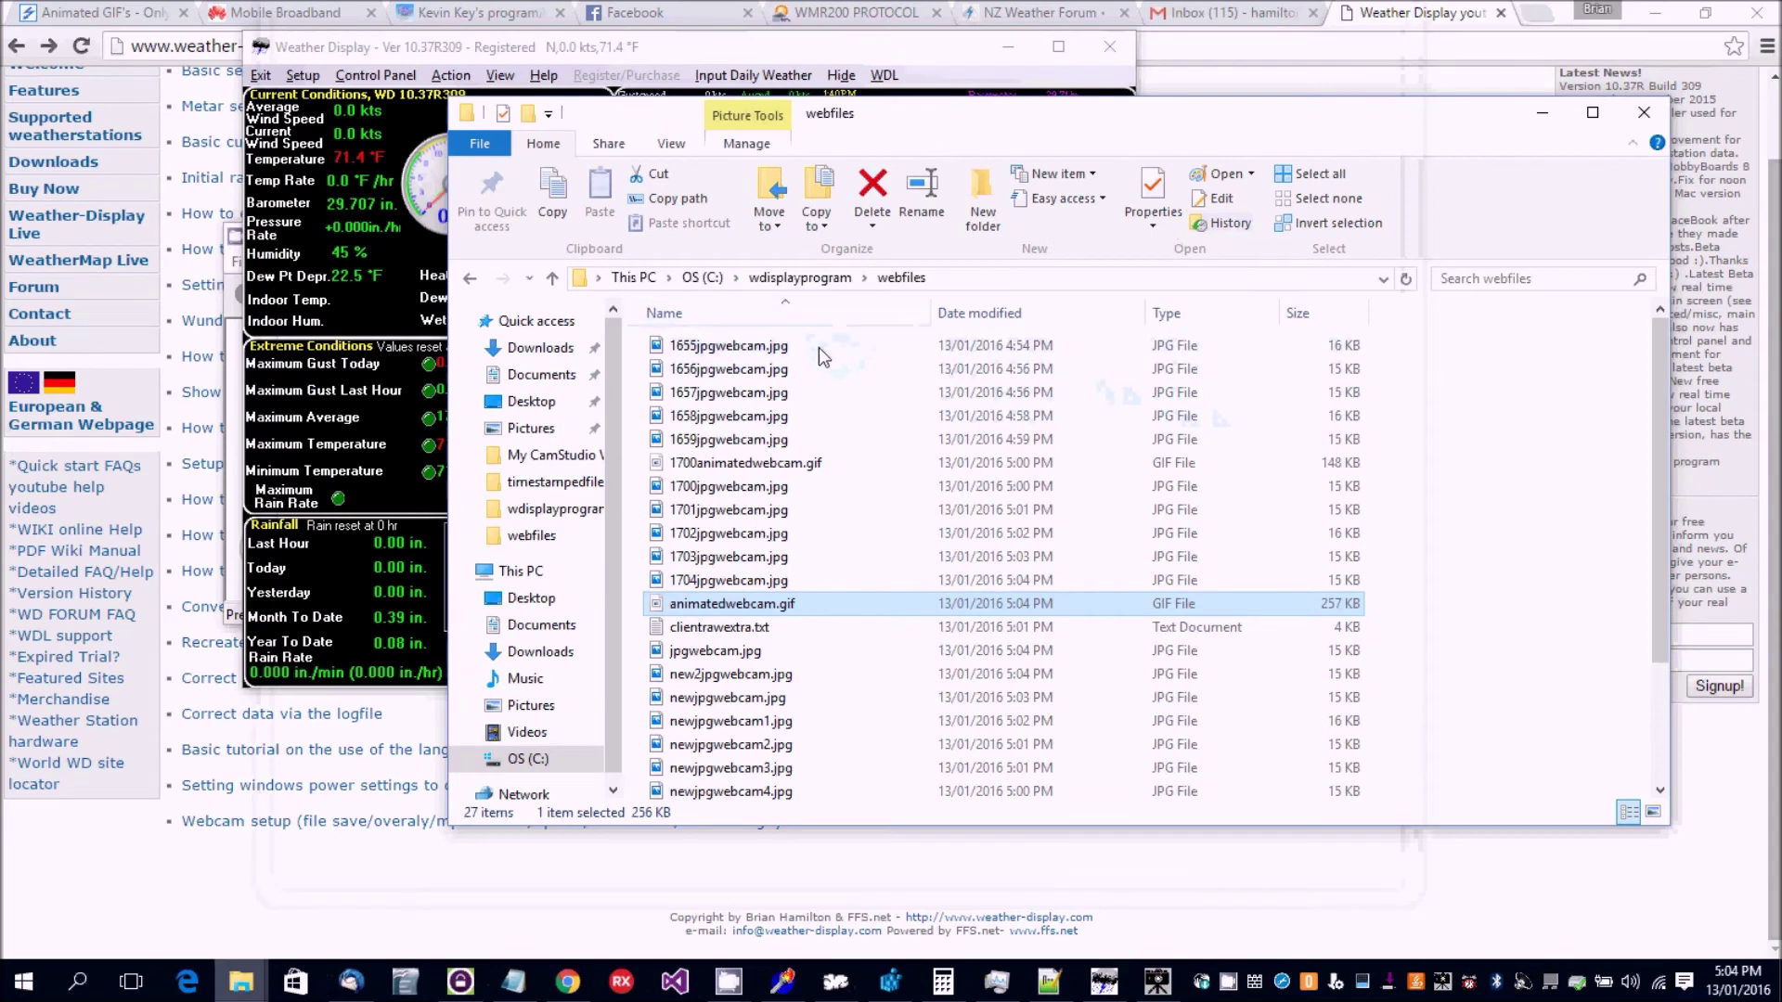
Step: Move the time stamped files from 1655jpgwebcam.jpg through 1704jpgwebcam.jpg out of webfiles into the timestampedfiles folder under wdisplayprogram
key(Home)
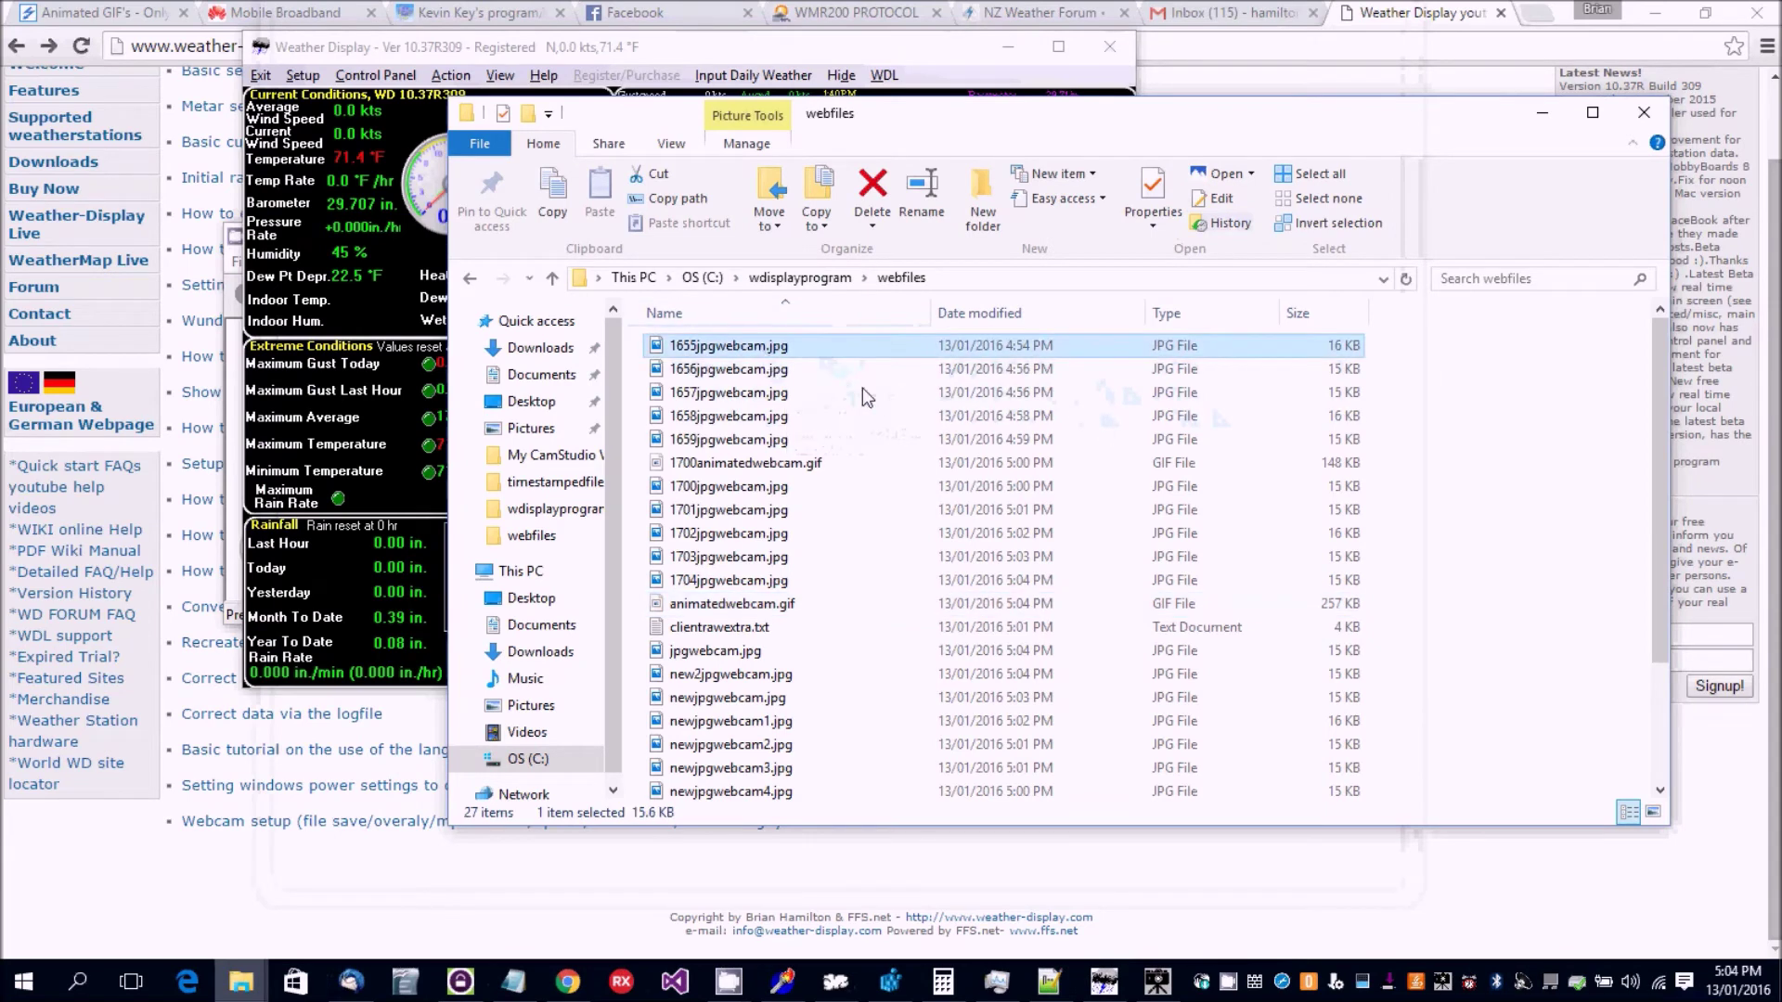
ctrl+click(965, 368)
key(shift+Down)
key(shift+Down)
key(shift+Down)
key(shift+Down)
key(shift+Down)
key(shift+Down)
key(shift+Down)
key(shift+Down)
key(shift+Down)
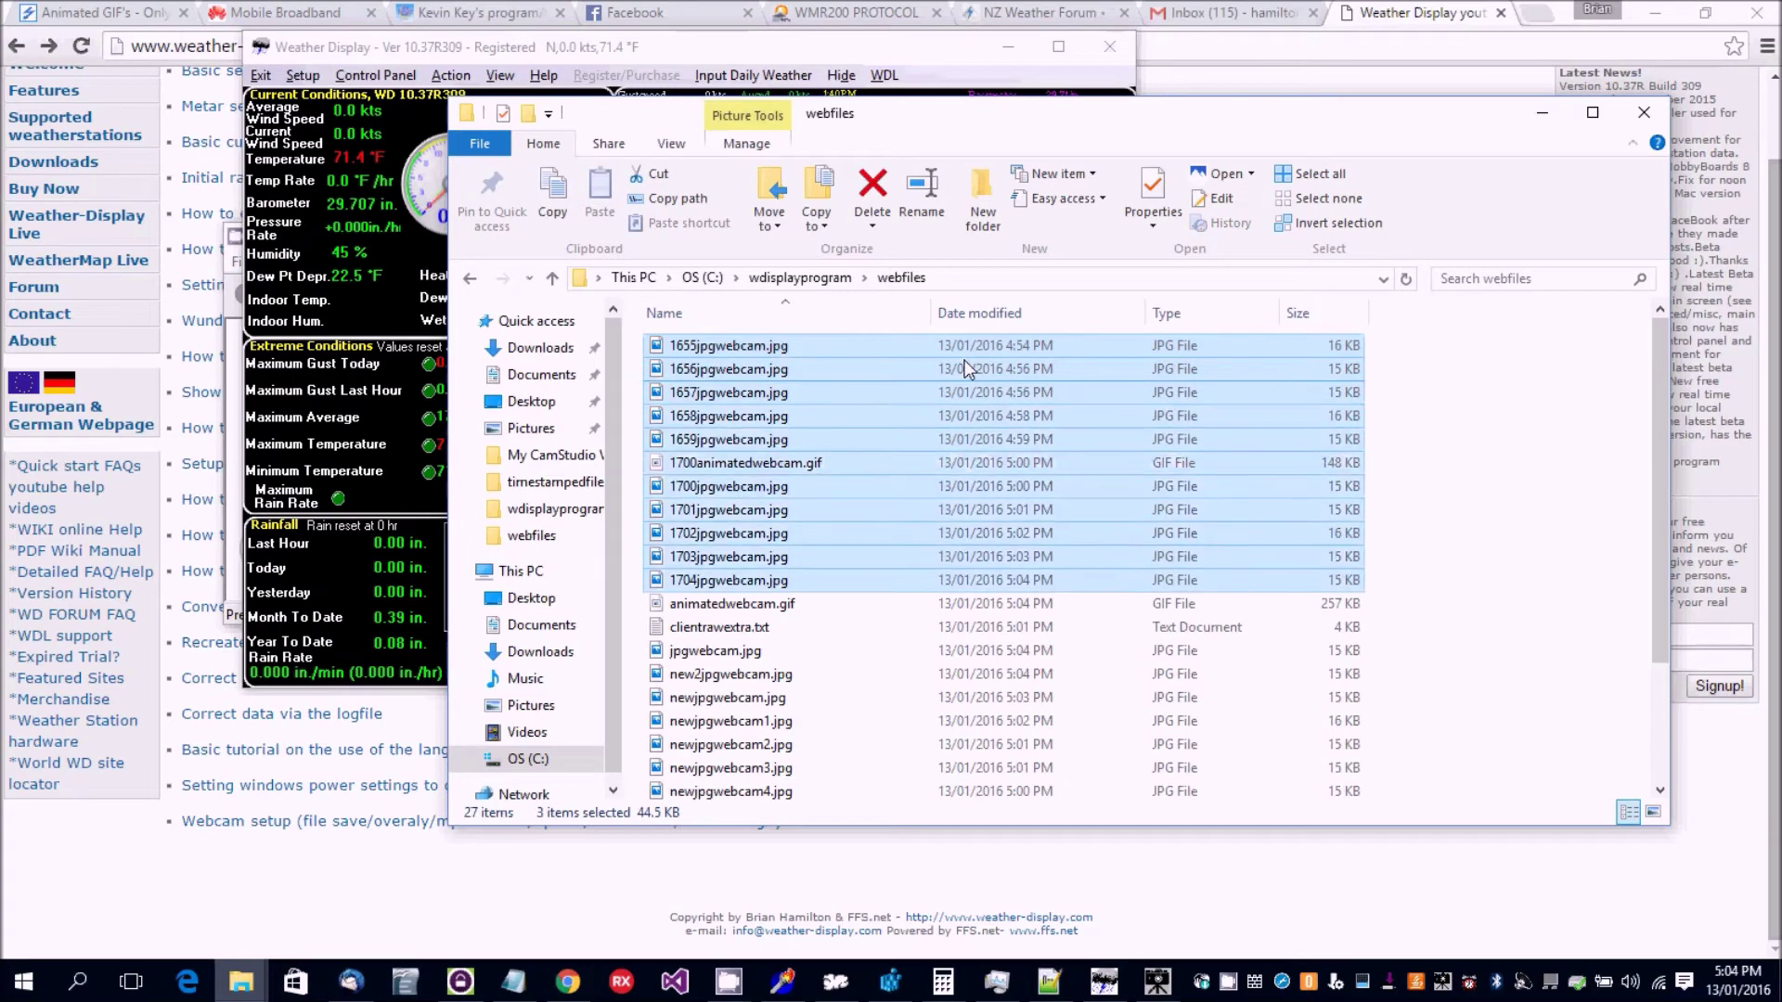
right_click(734, 394)
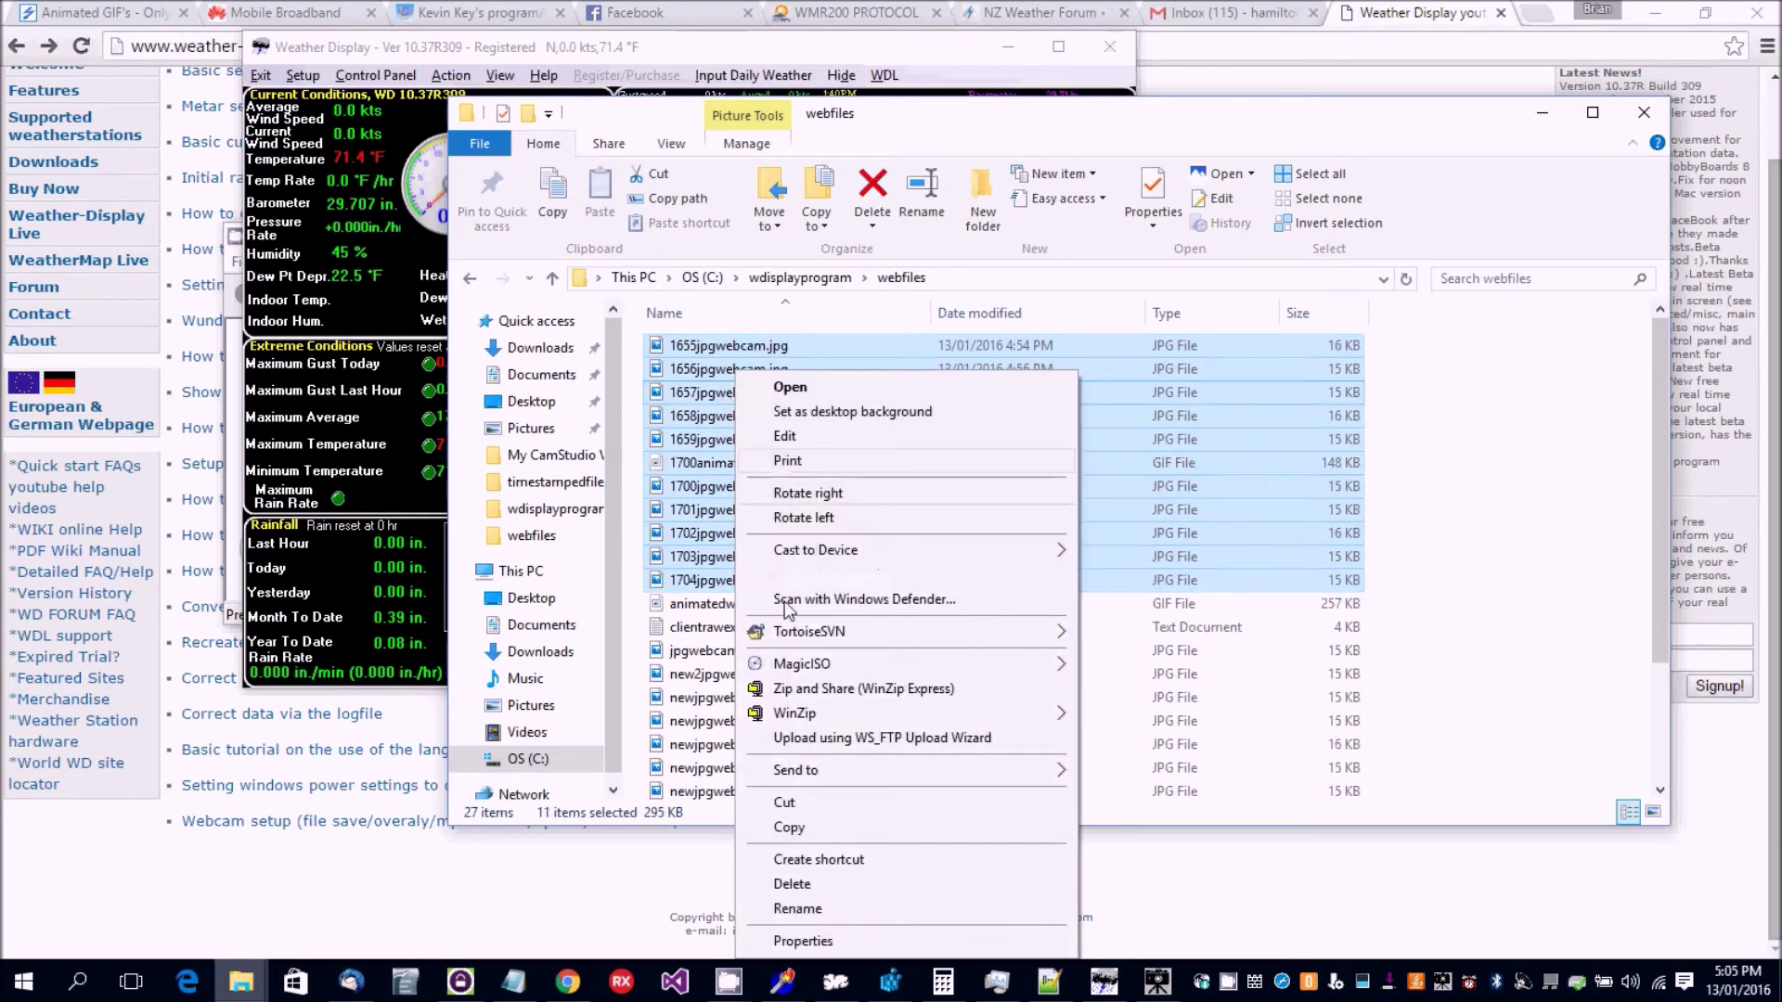
click(790, 803)
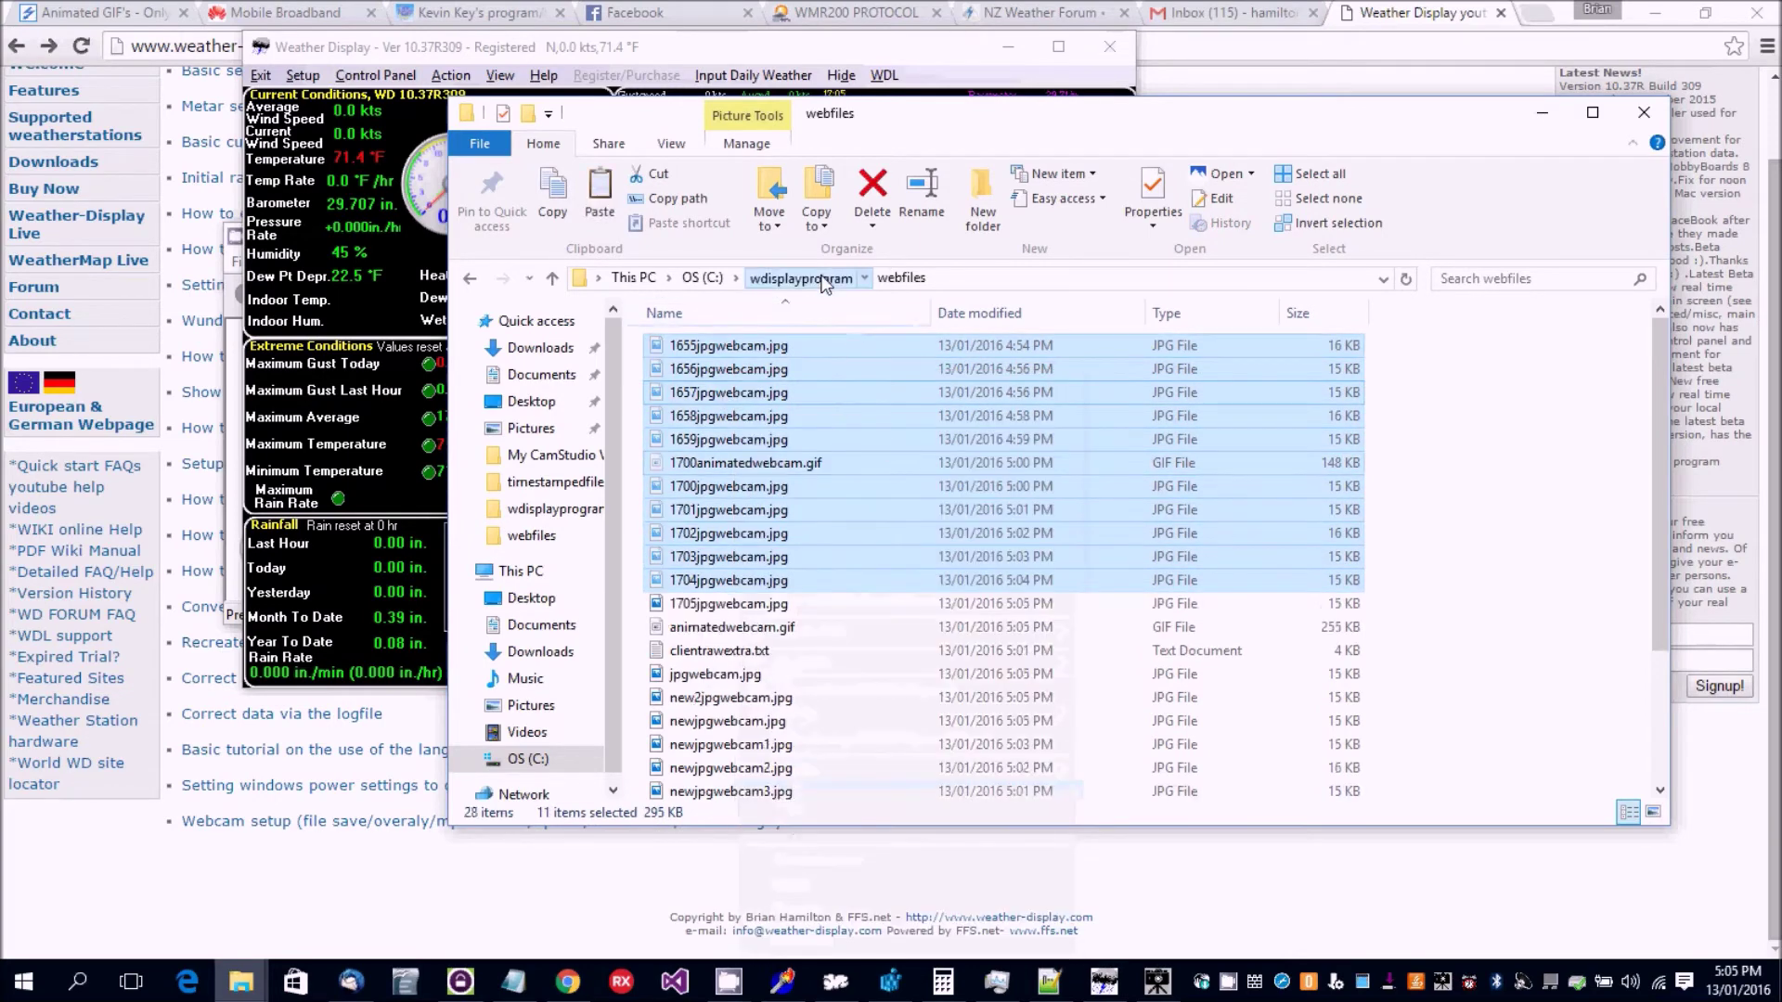
click(800, 278)
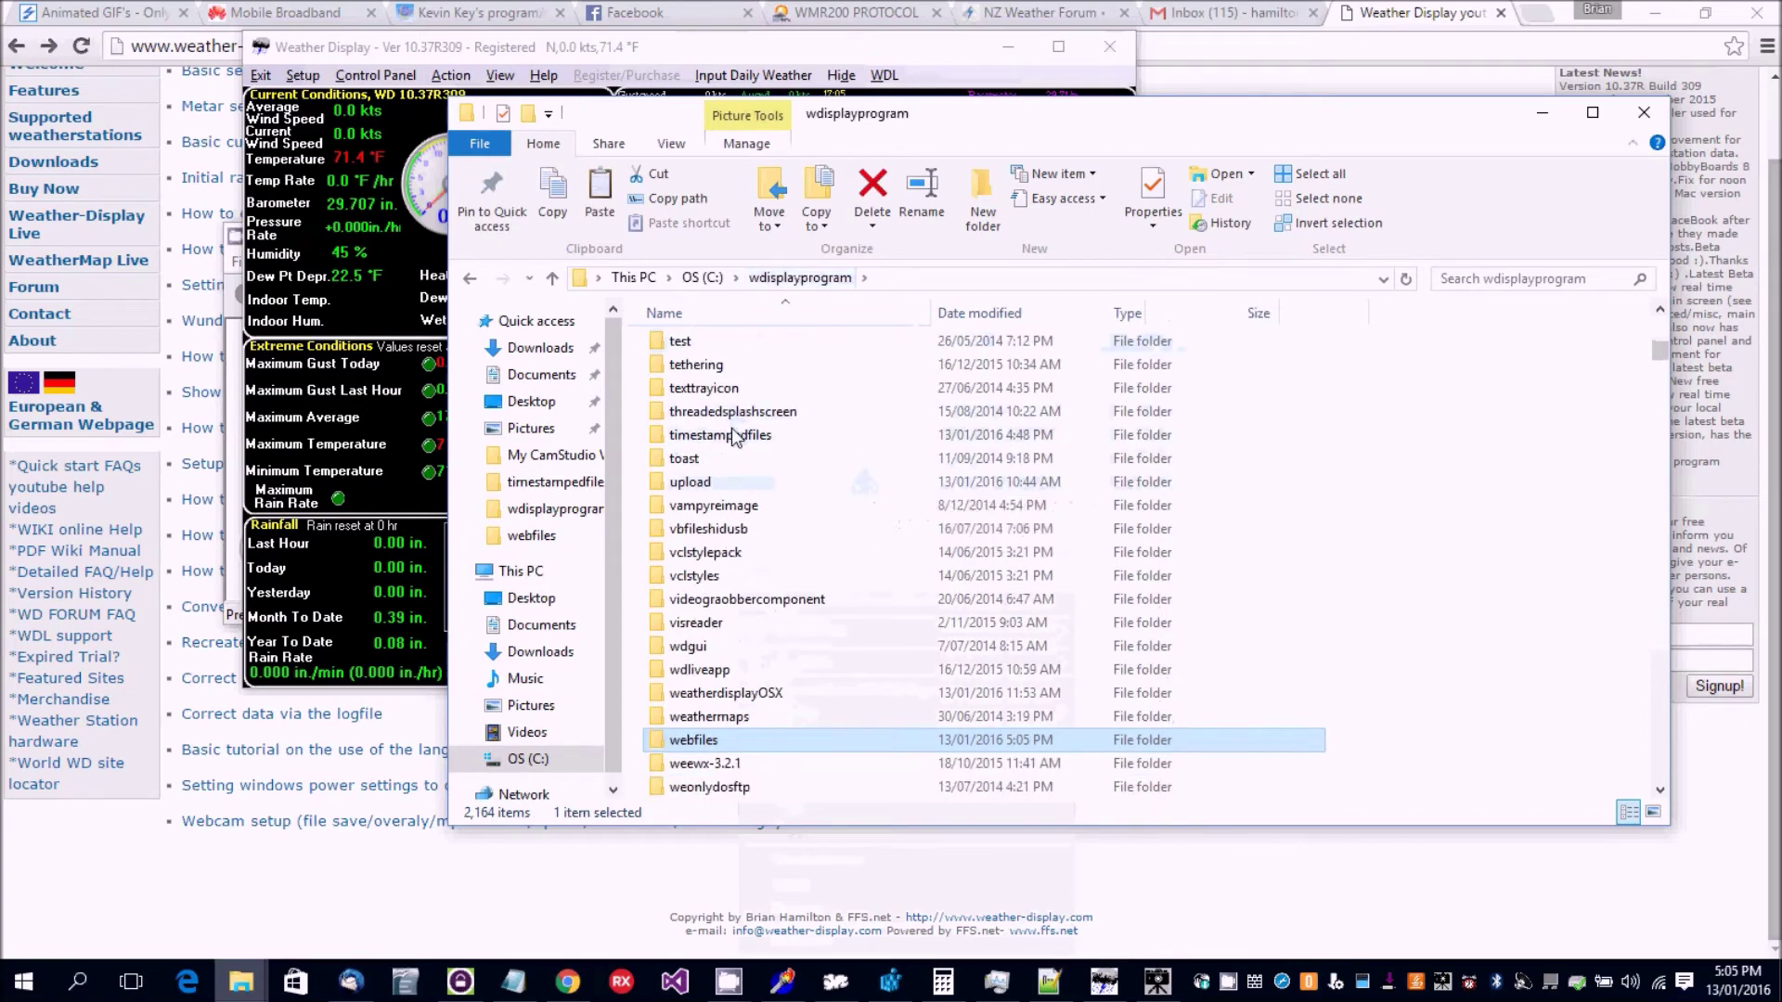
double_click(733, 435)
right_click(792, 401)
click(863, 554)
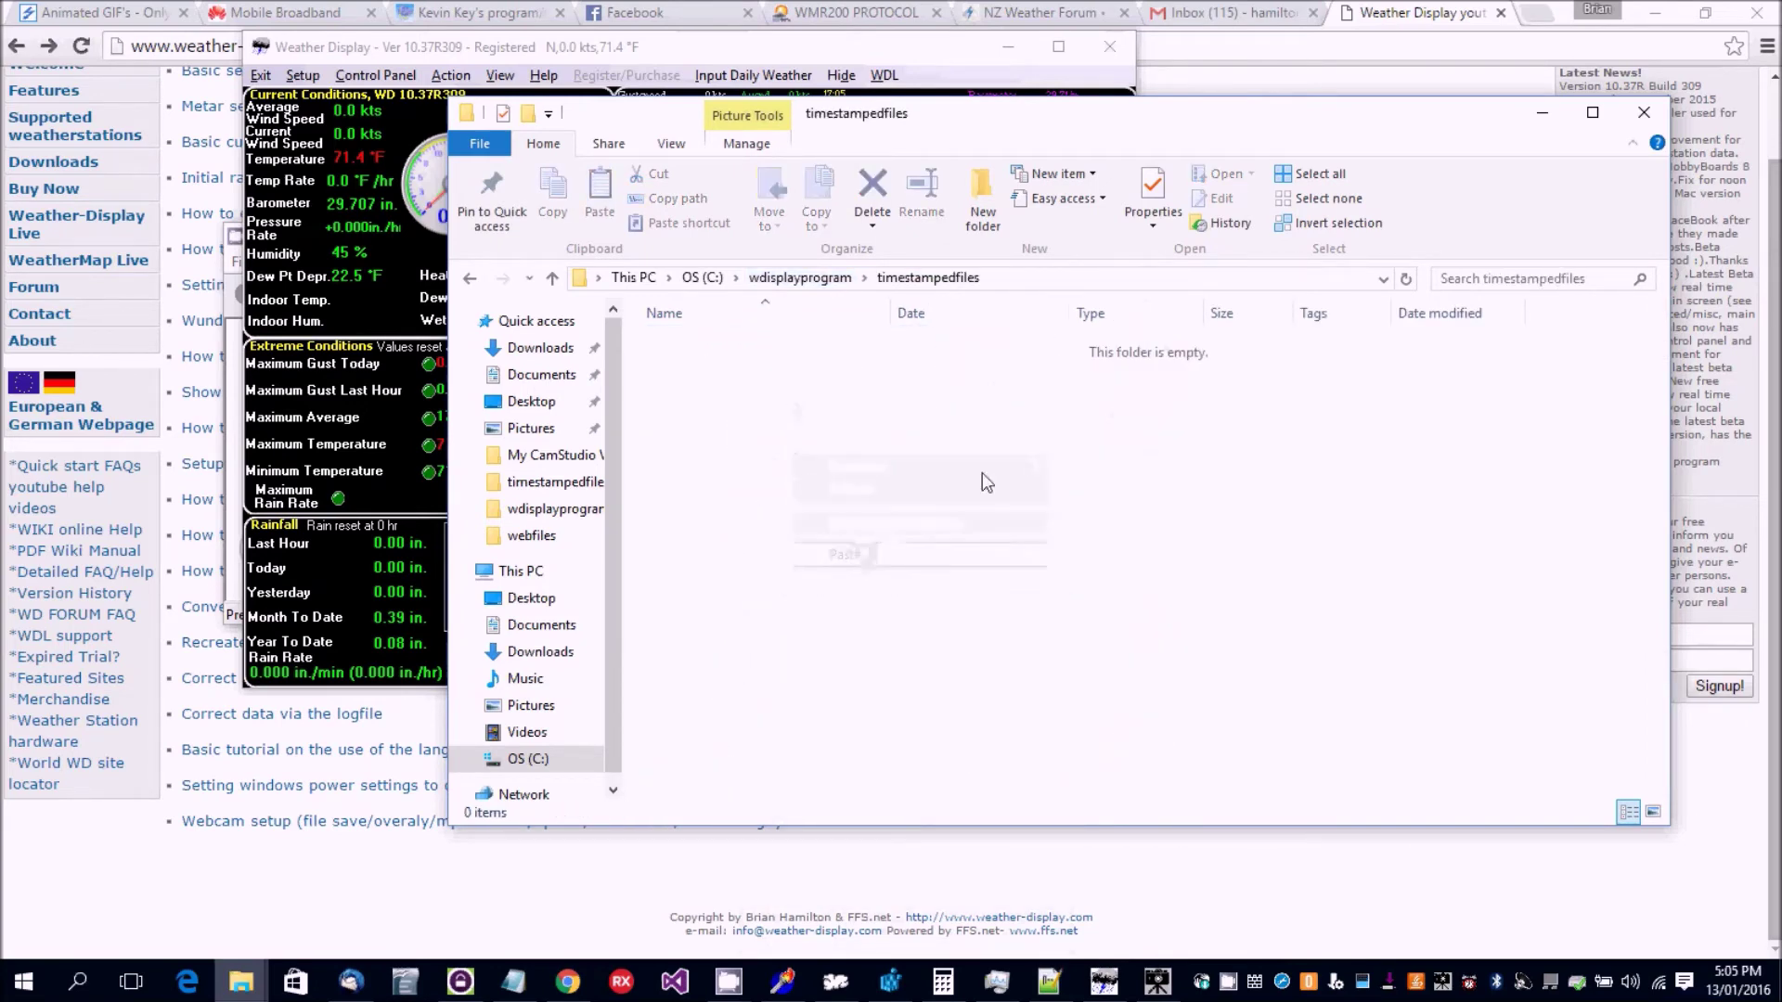
Step: Set the new all day video setup's time stamped files directory to C:\wdisplayprogram\timestampedfiles\, save, and return to the main weather screen
click(358, 81)
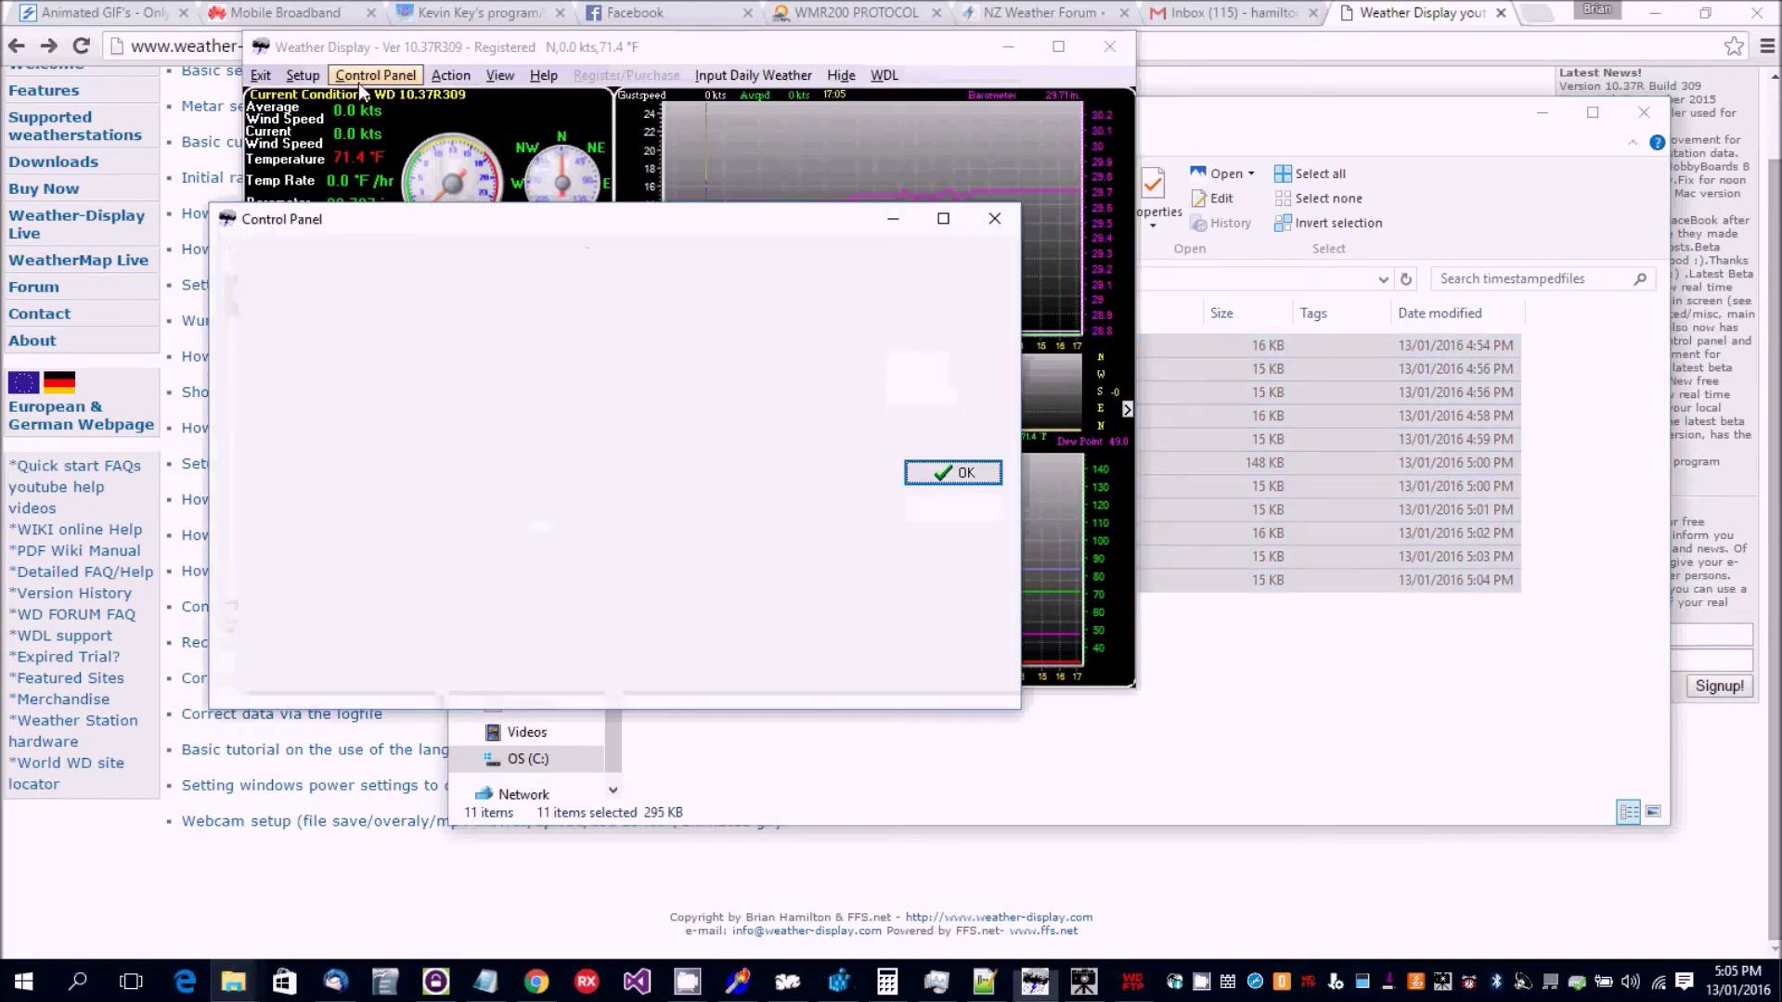
click(950, 295)
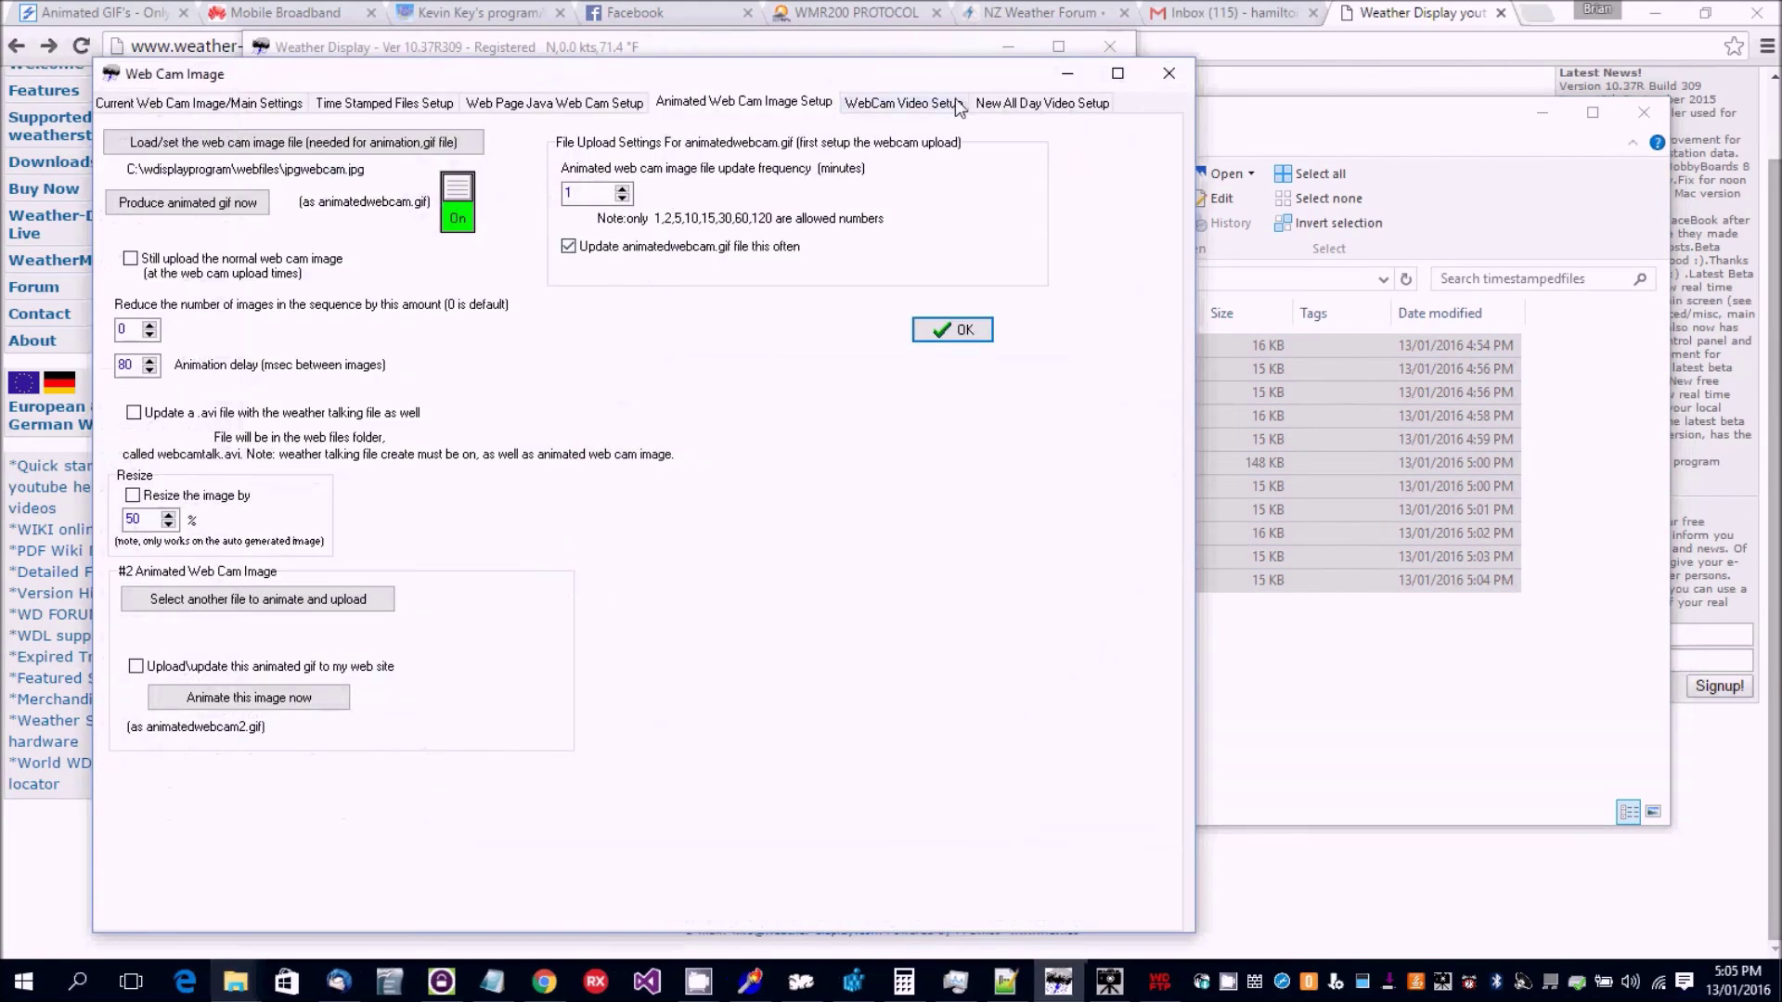
click(1041, 101)
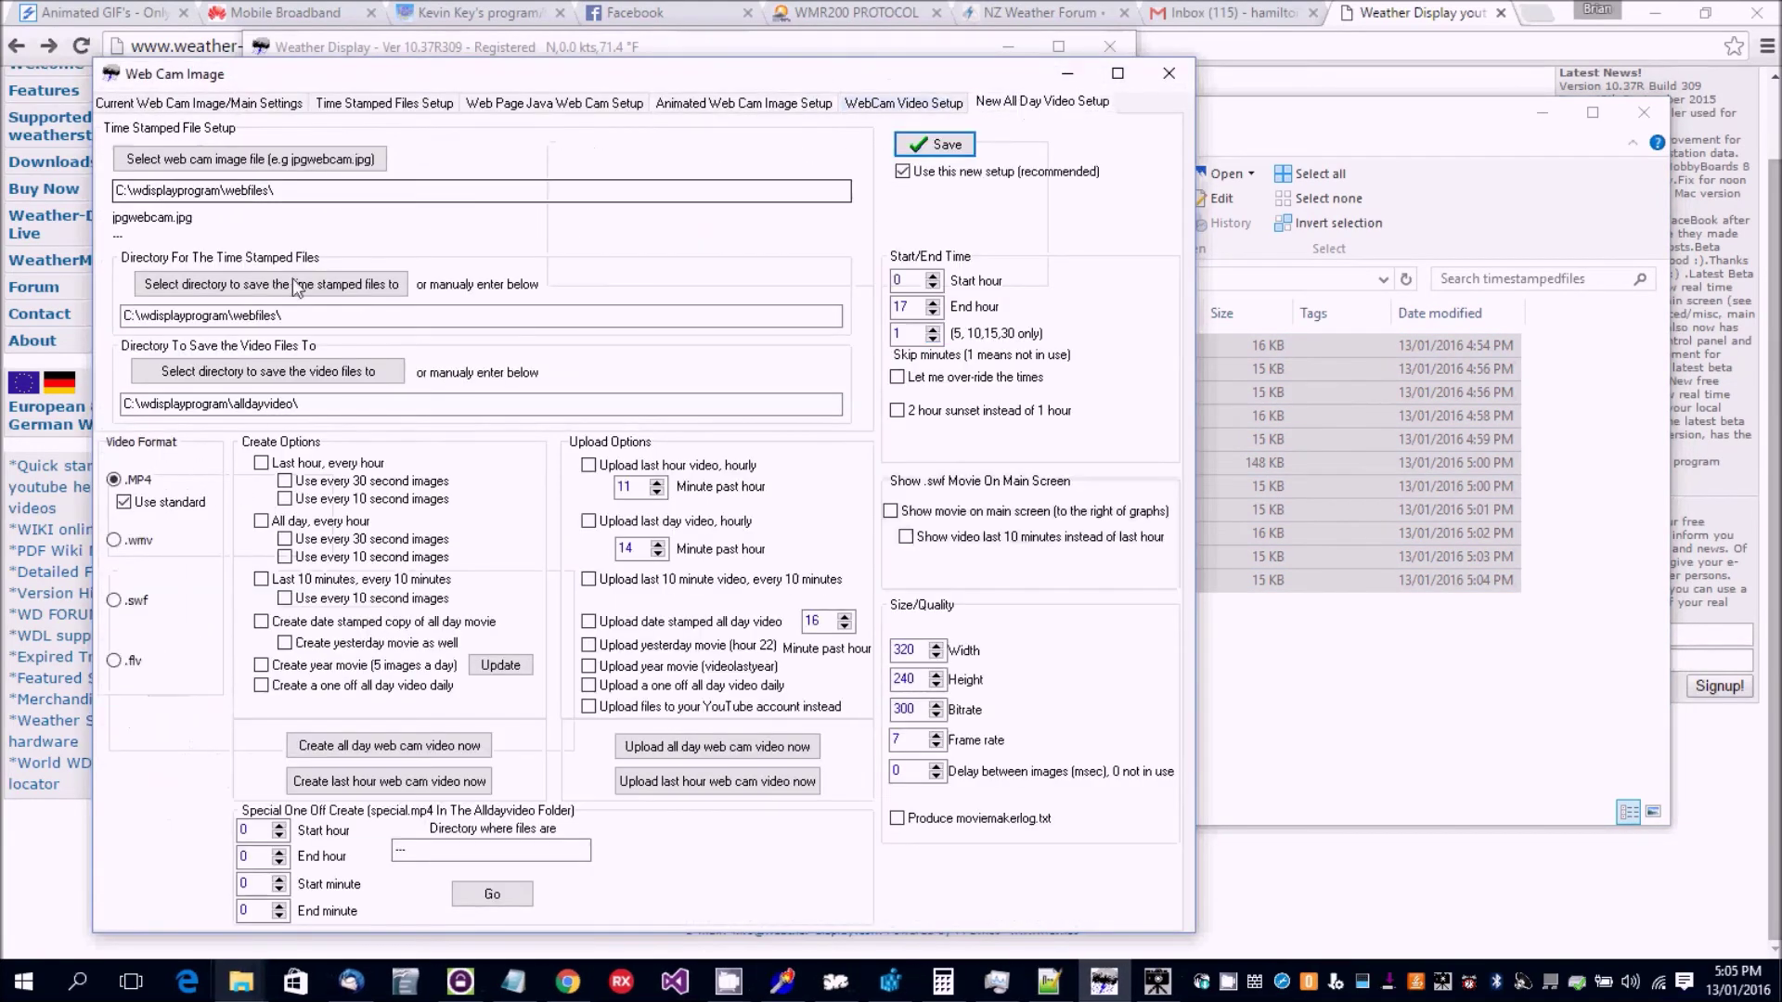
click(238, 288)
click(603, 140)
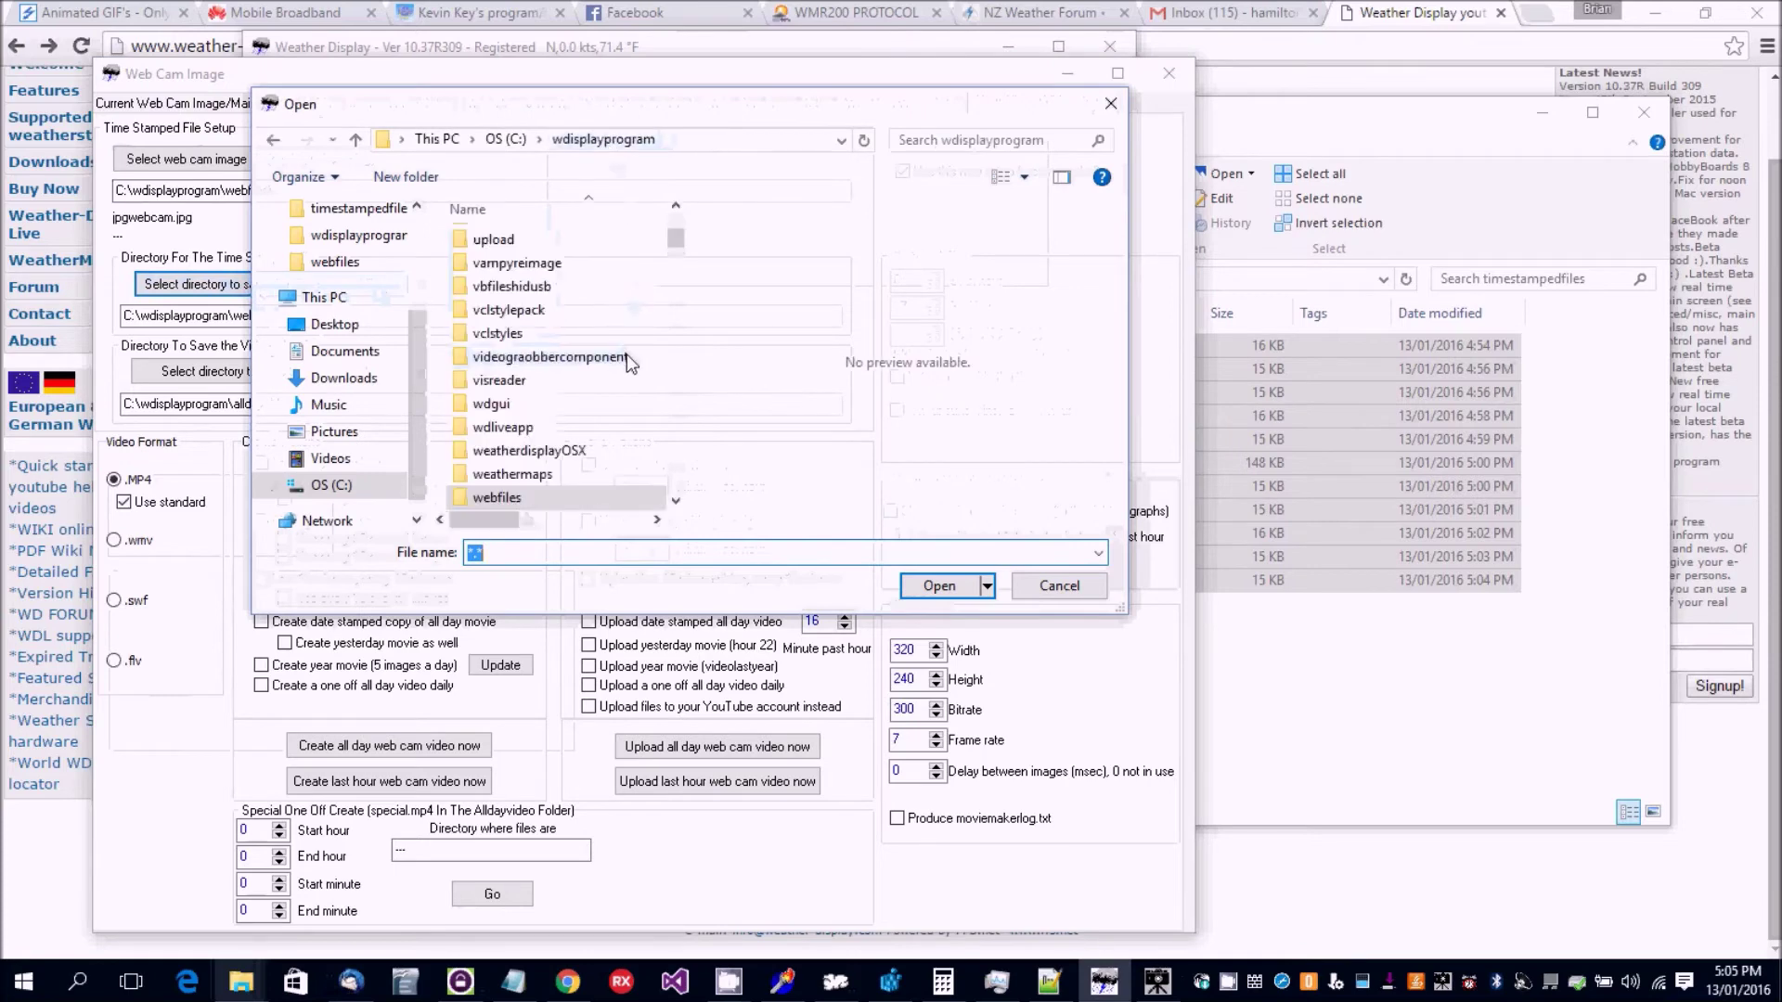
scroll(631, 360, down, 5)
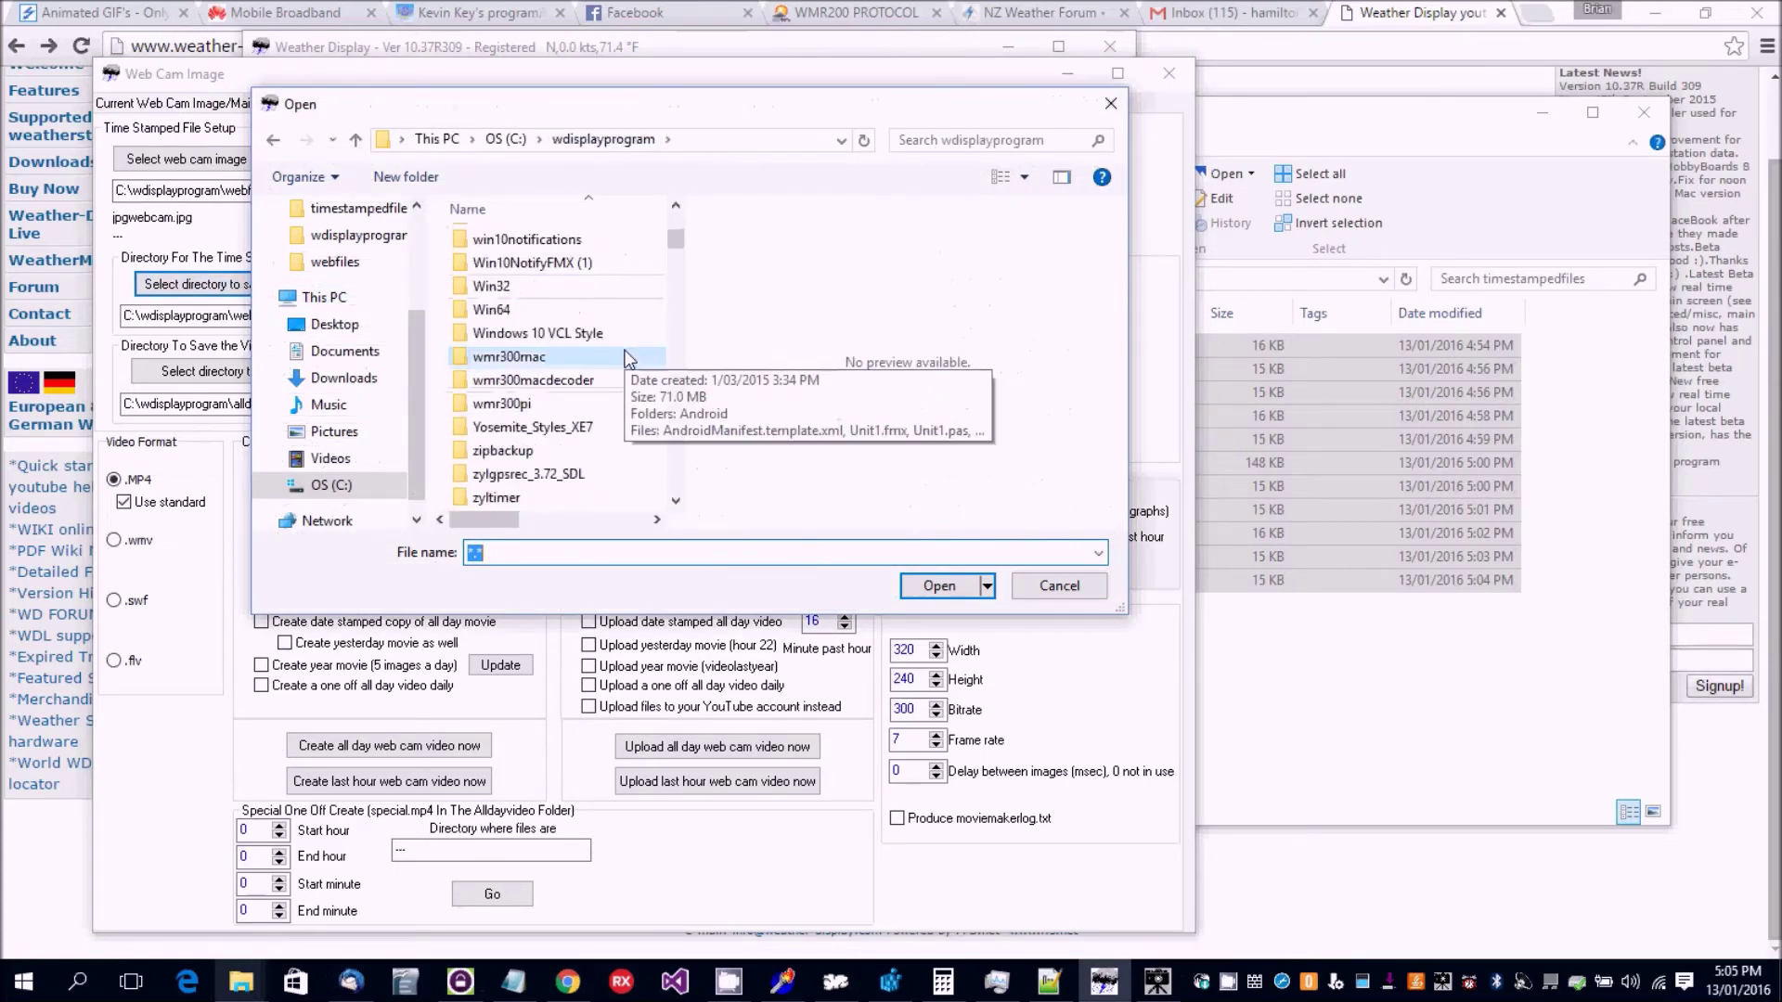
scroll(623, 331, up, 12)
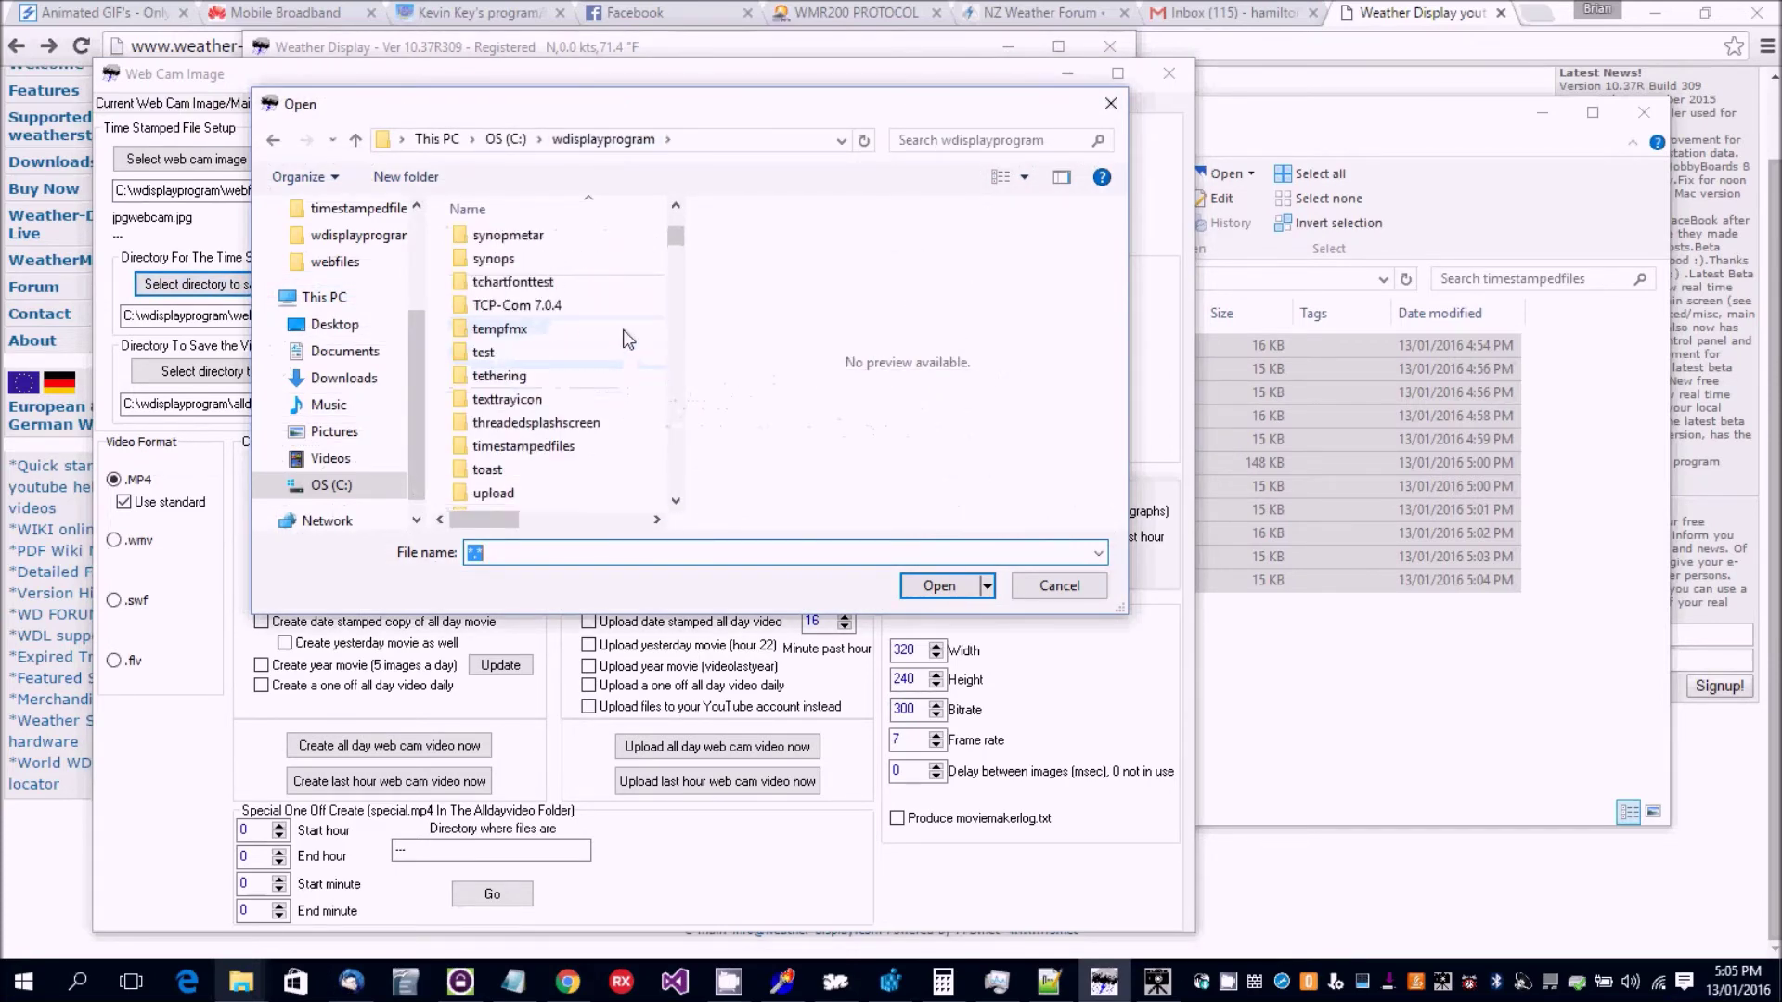
scroll(613, 353, down, 1)
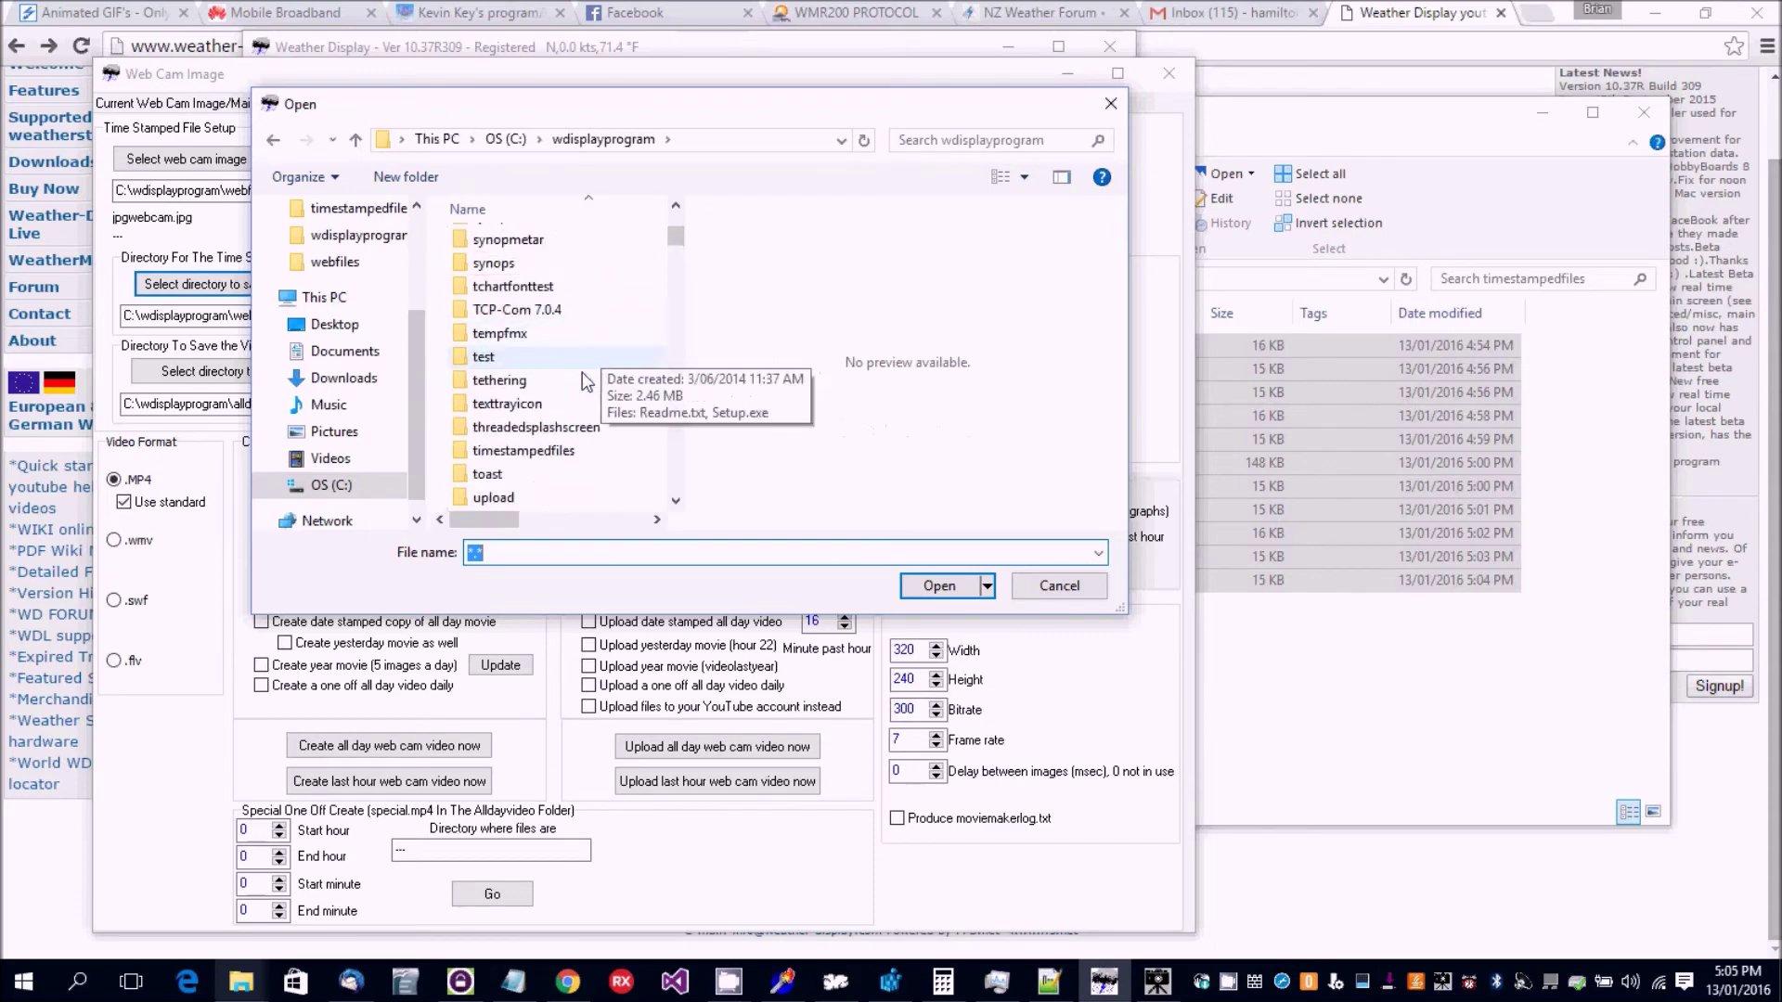
double_click(535, 452)
double_click(509, 286)
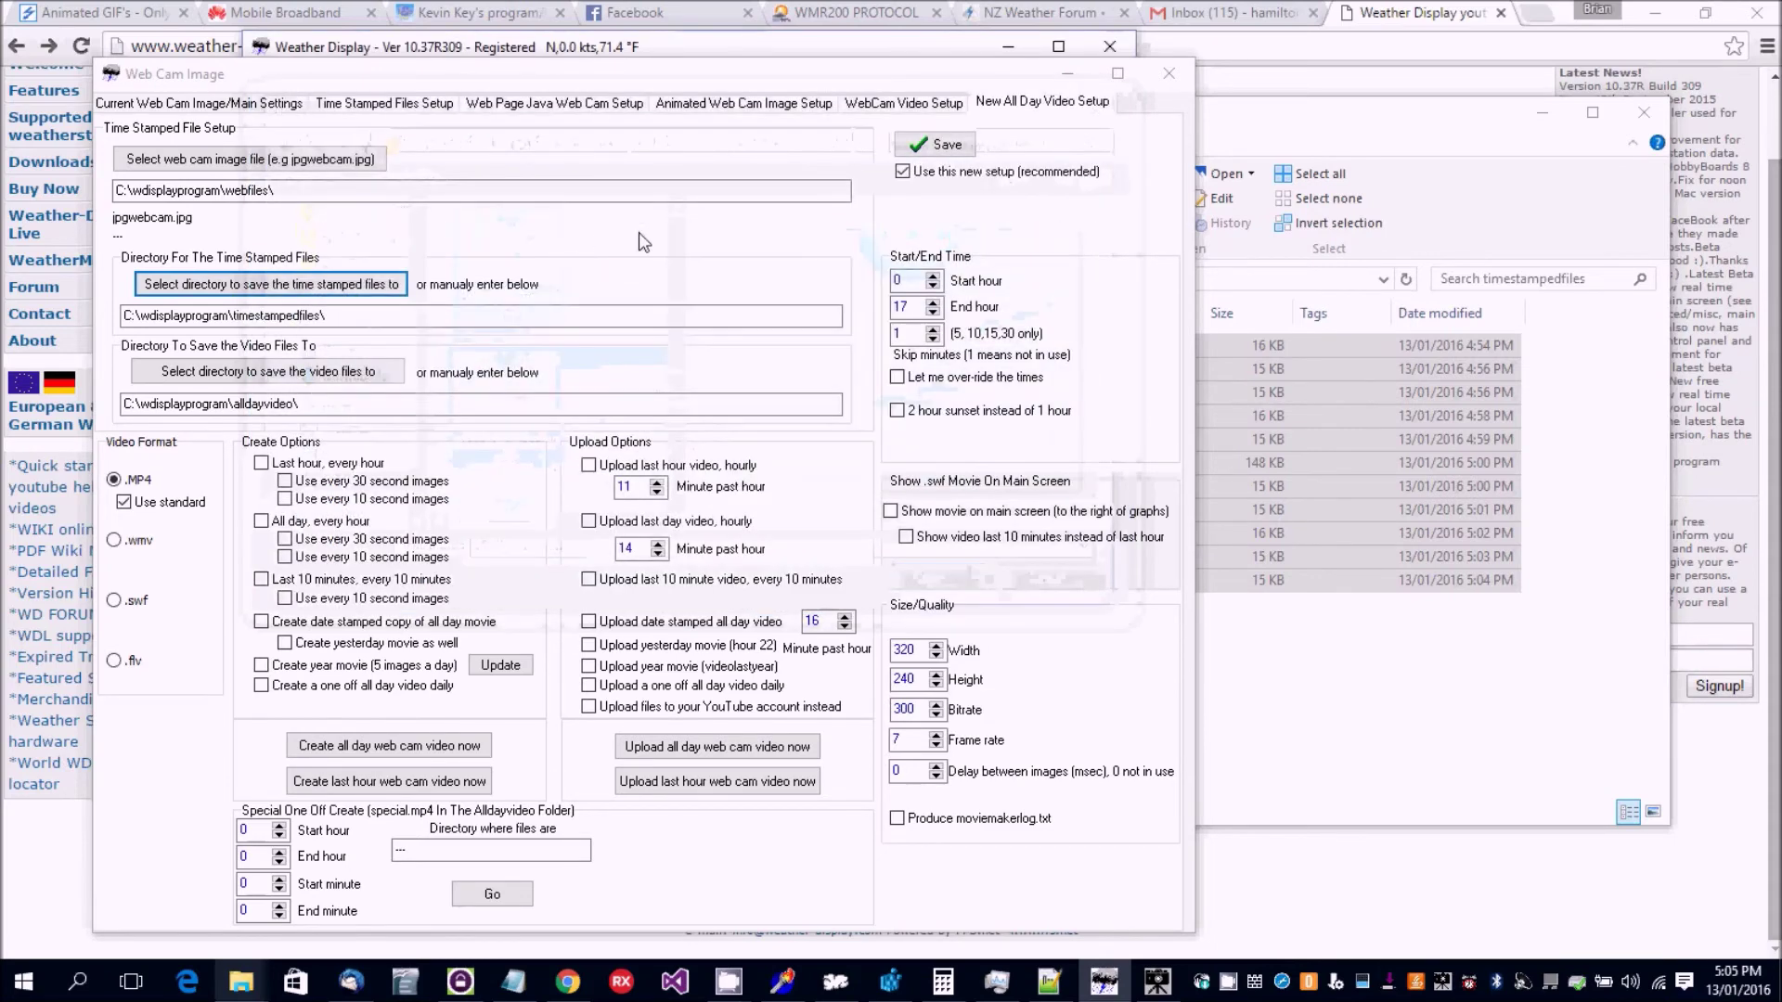
click(937, 147)
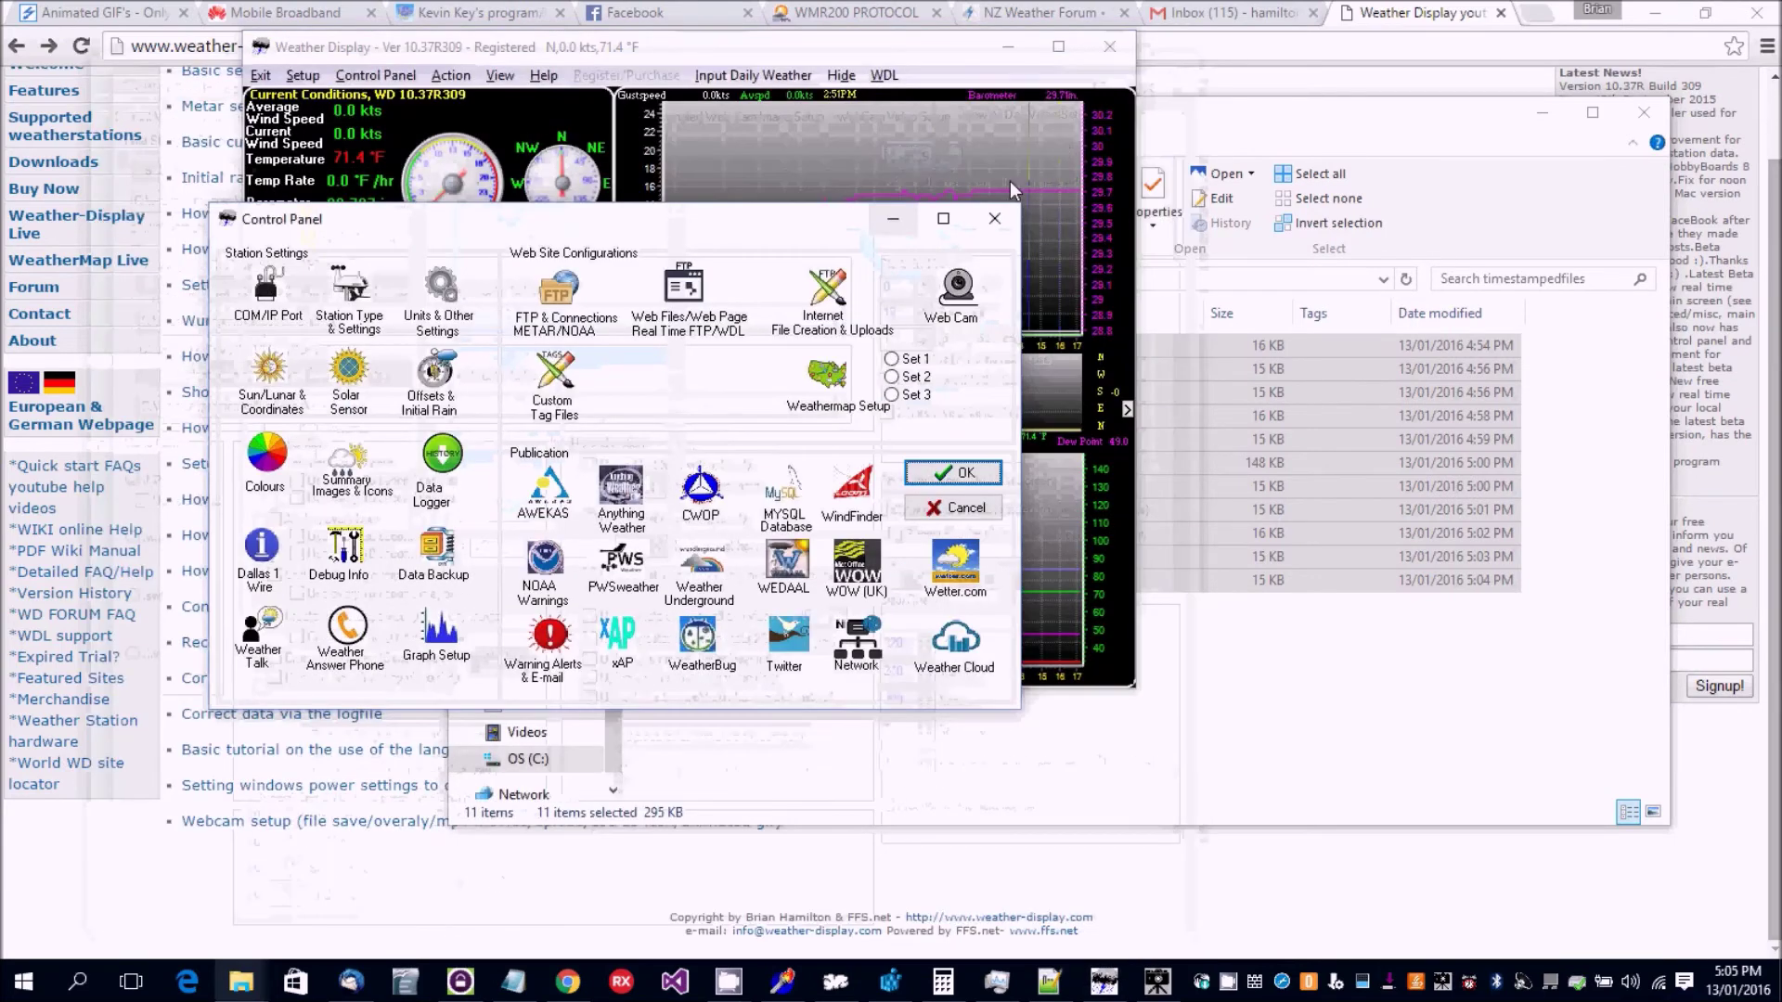
click(965, 473)
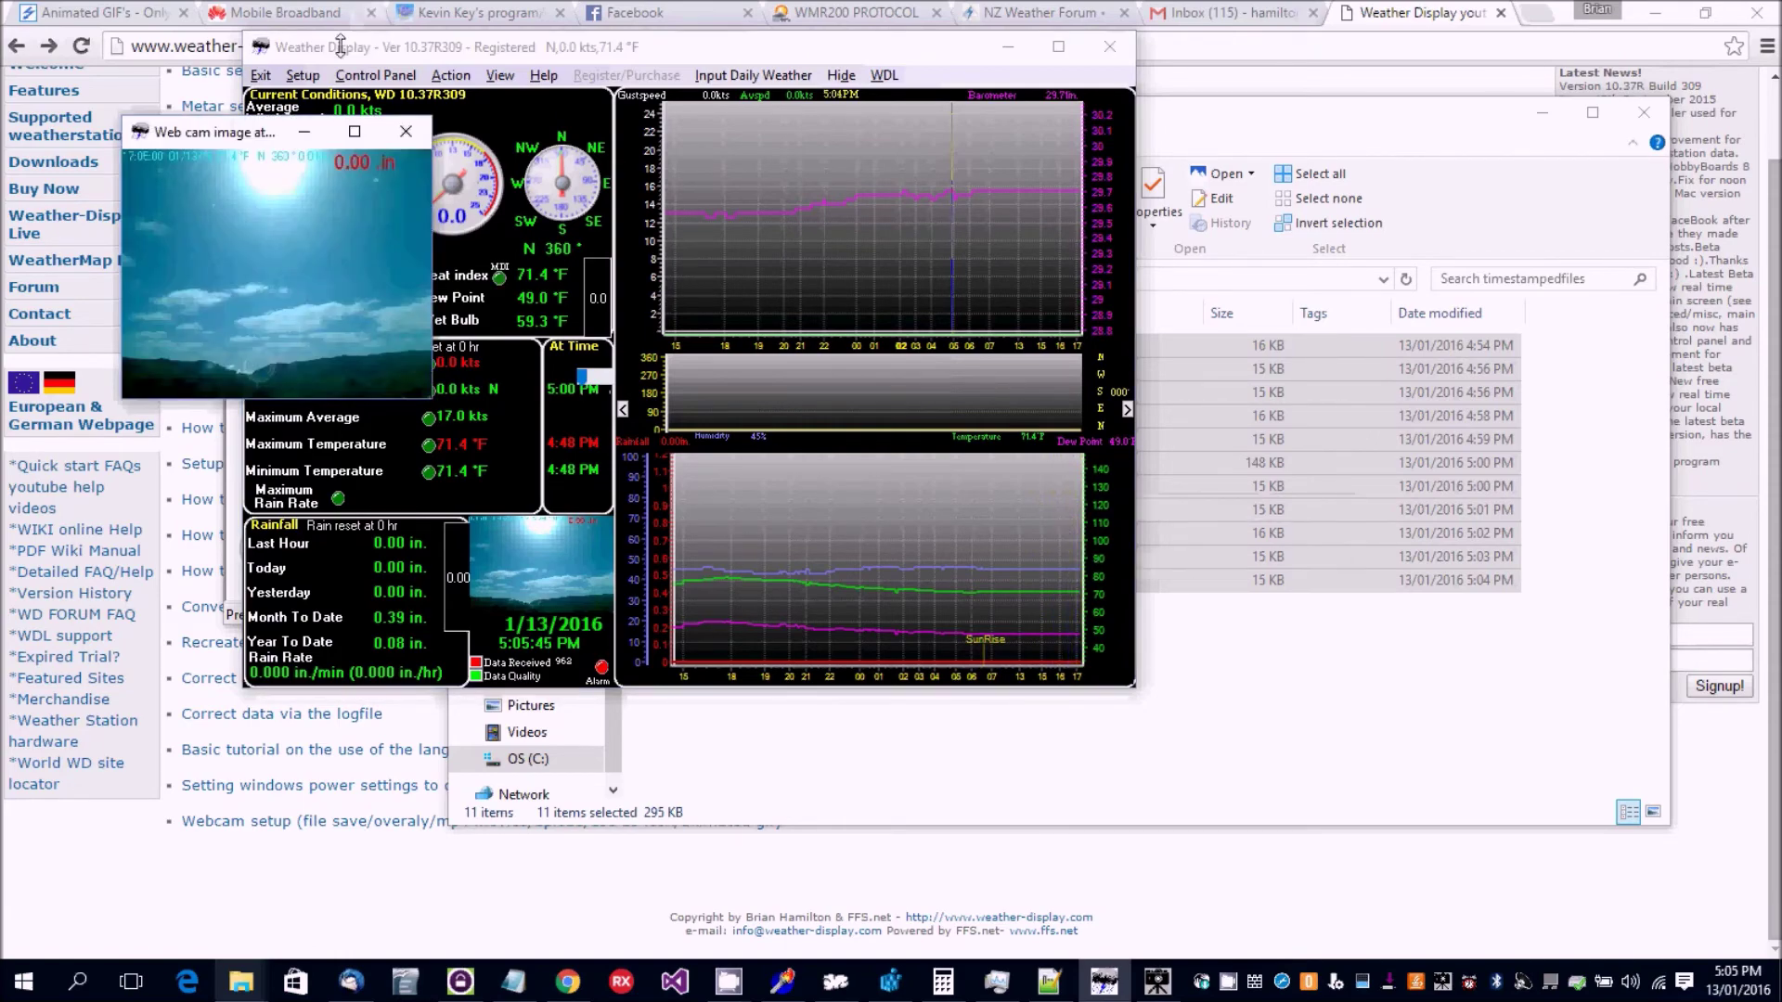
Step: Create the all day web cam video immediately, view videolastday.mp4 from the alldayvideo folder under wdisplayprogram, and close the player
click(375, 76)
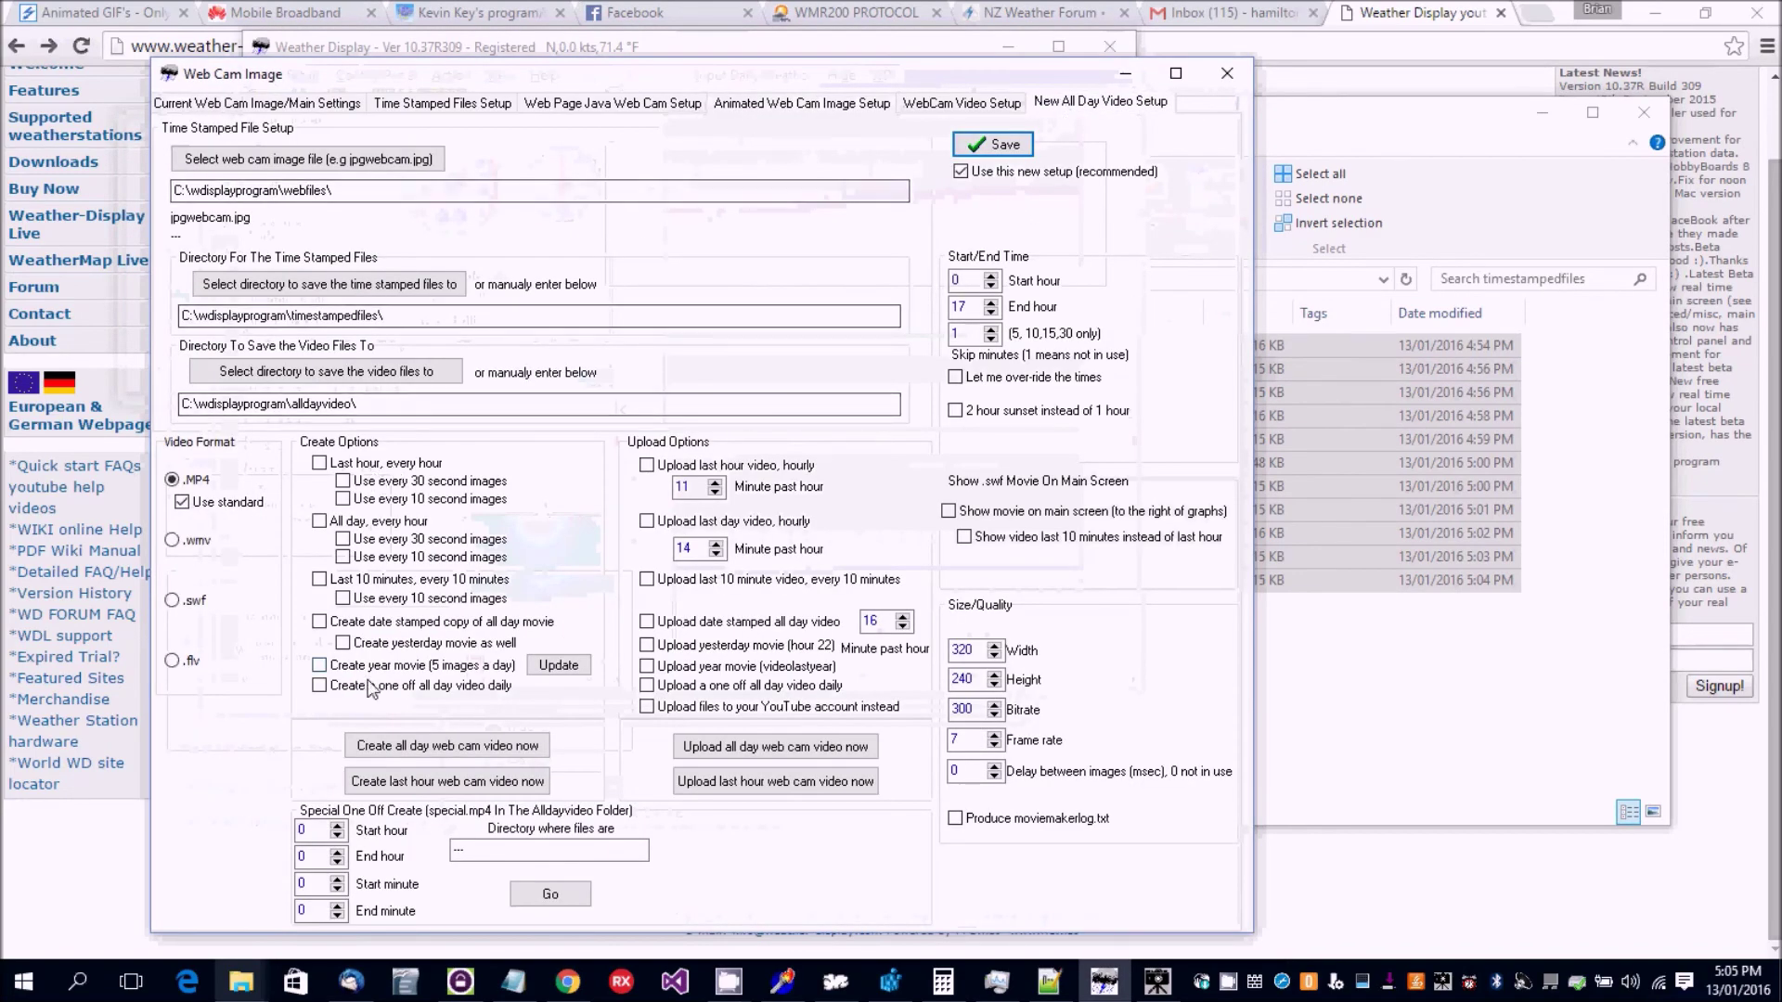
click(455, 748)
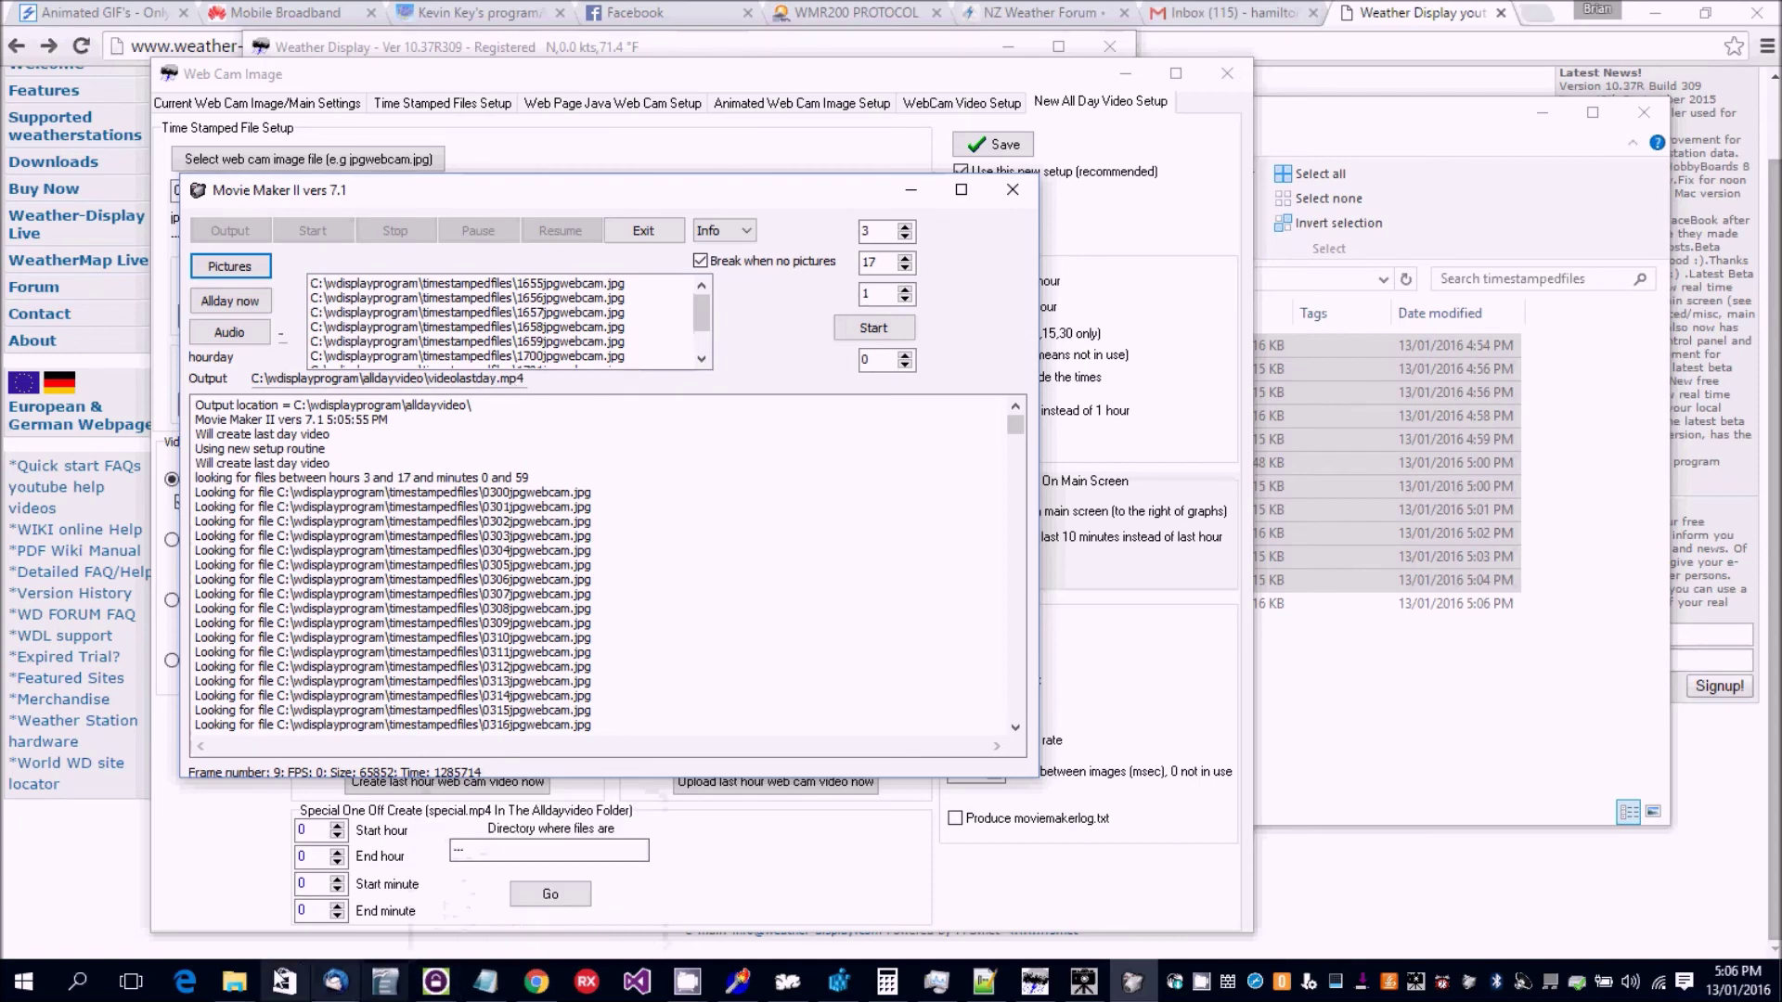
mouse_move(234, 982)
click(371, 872)
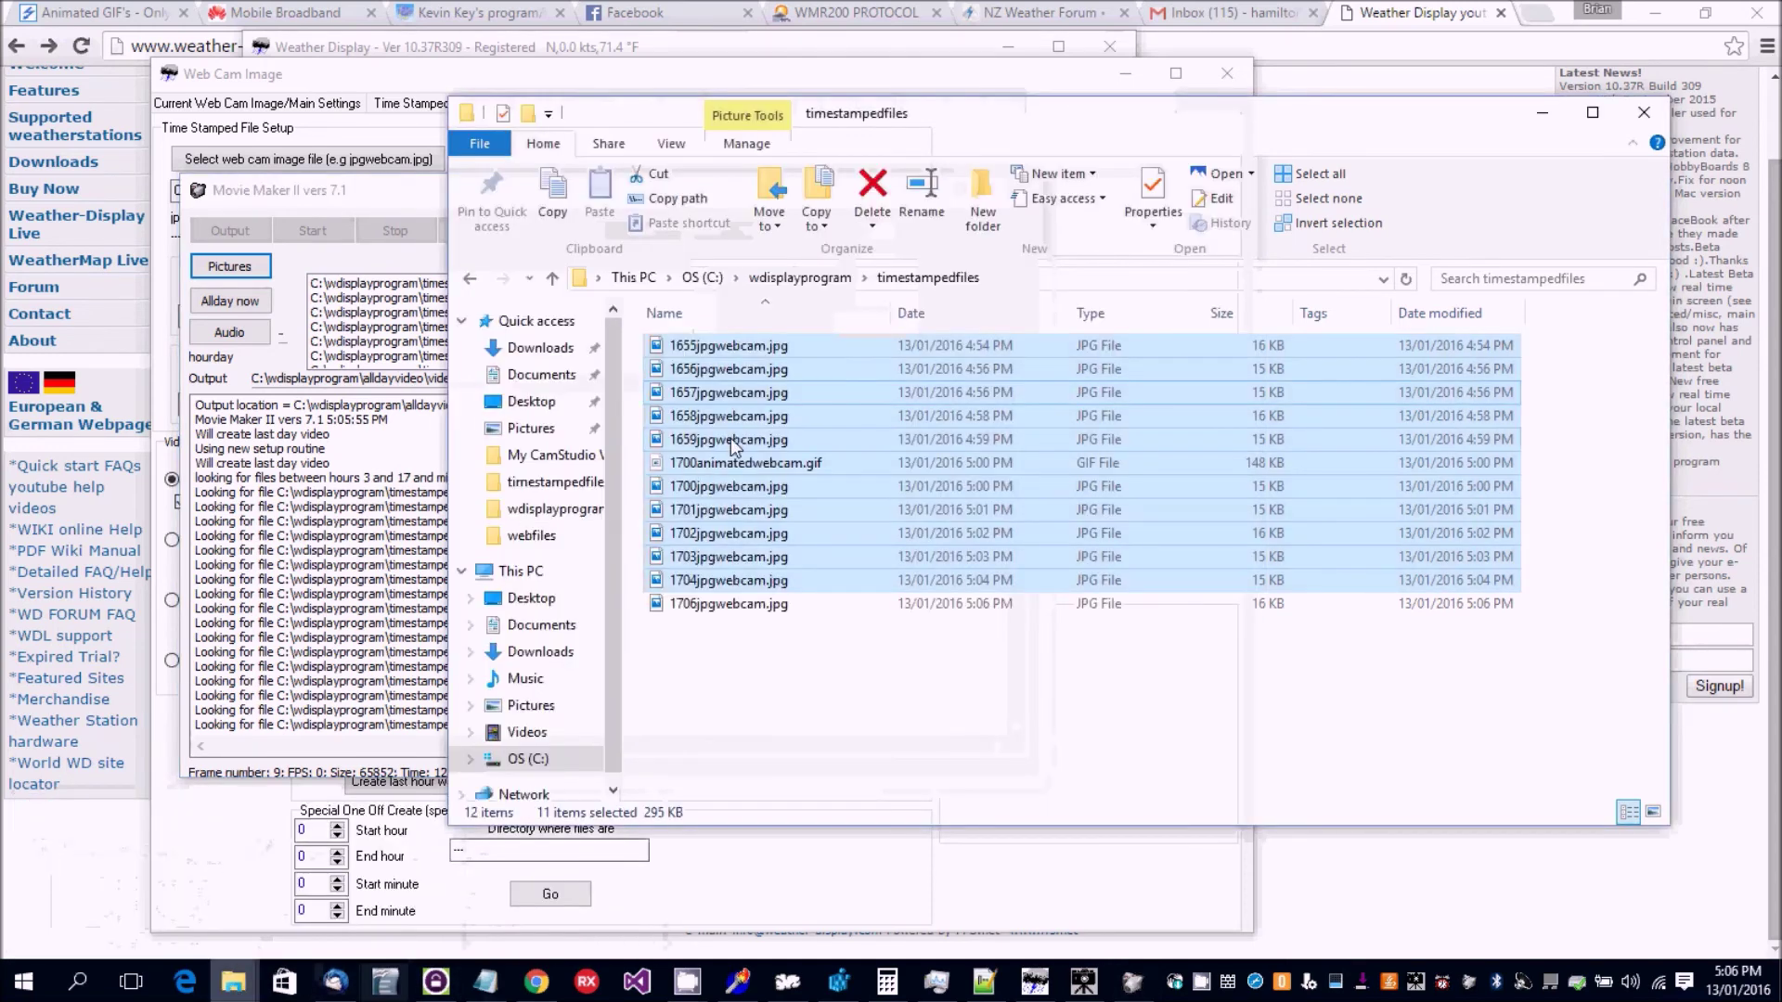
click(799, 278)
scroll(714, 341, up, 1)
scroll(724, 371, up, 20)
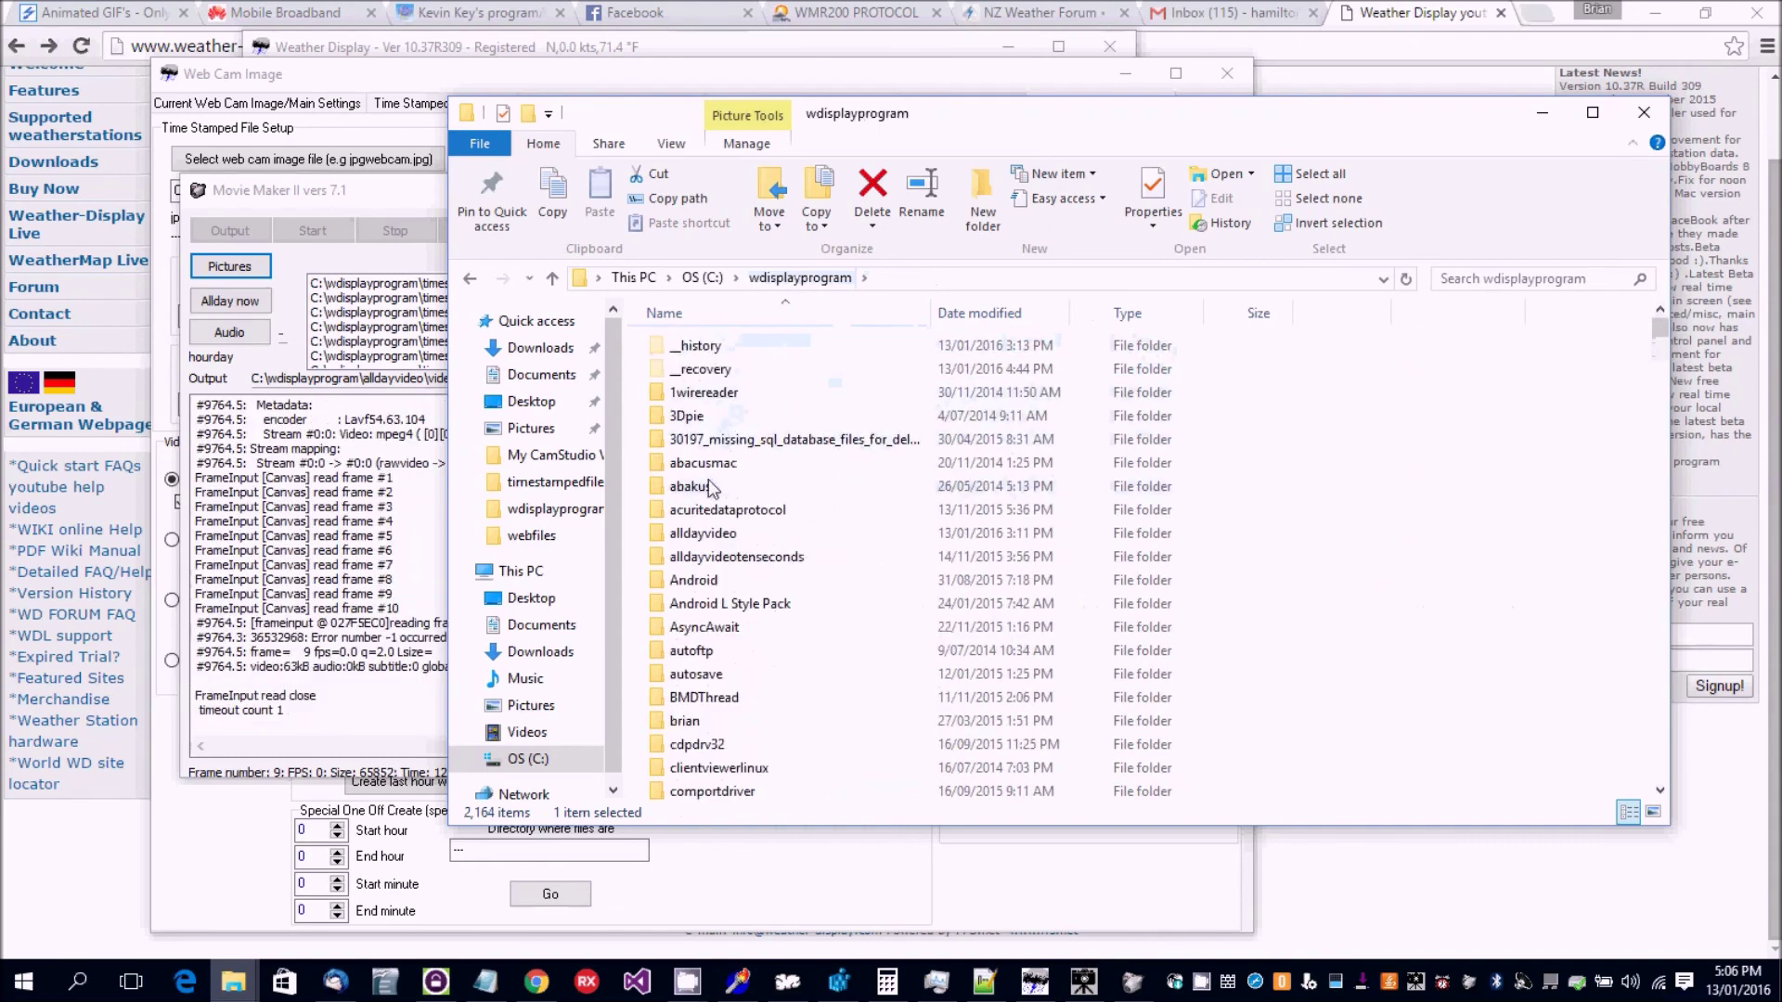
double_click(705, 533)
double_click(715, 347)
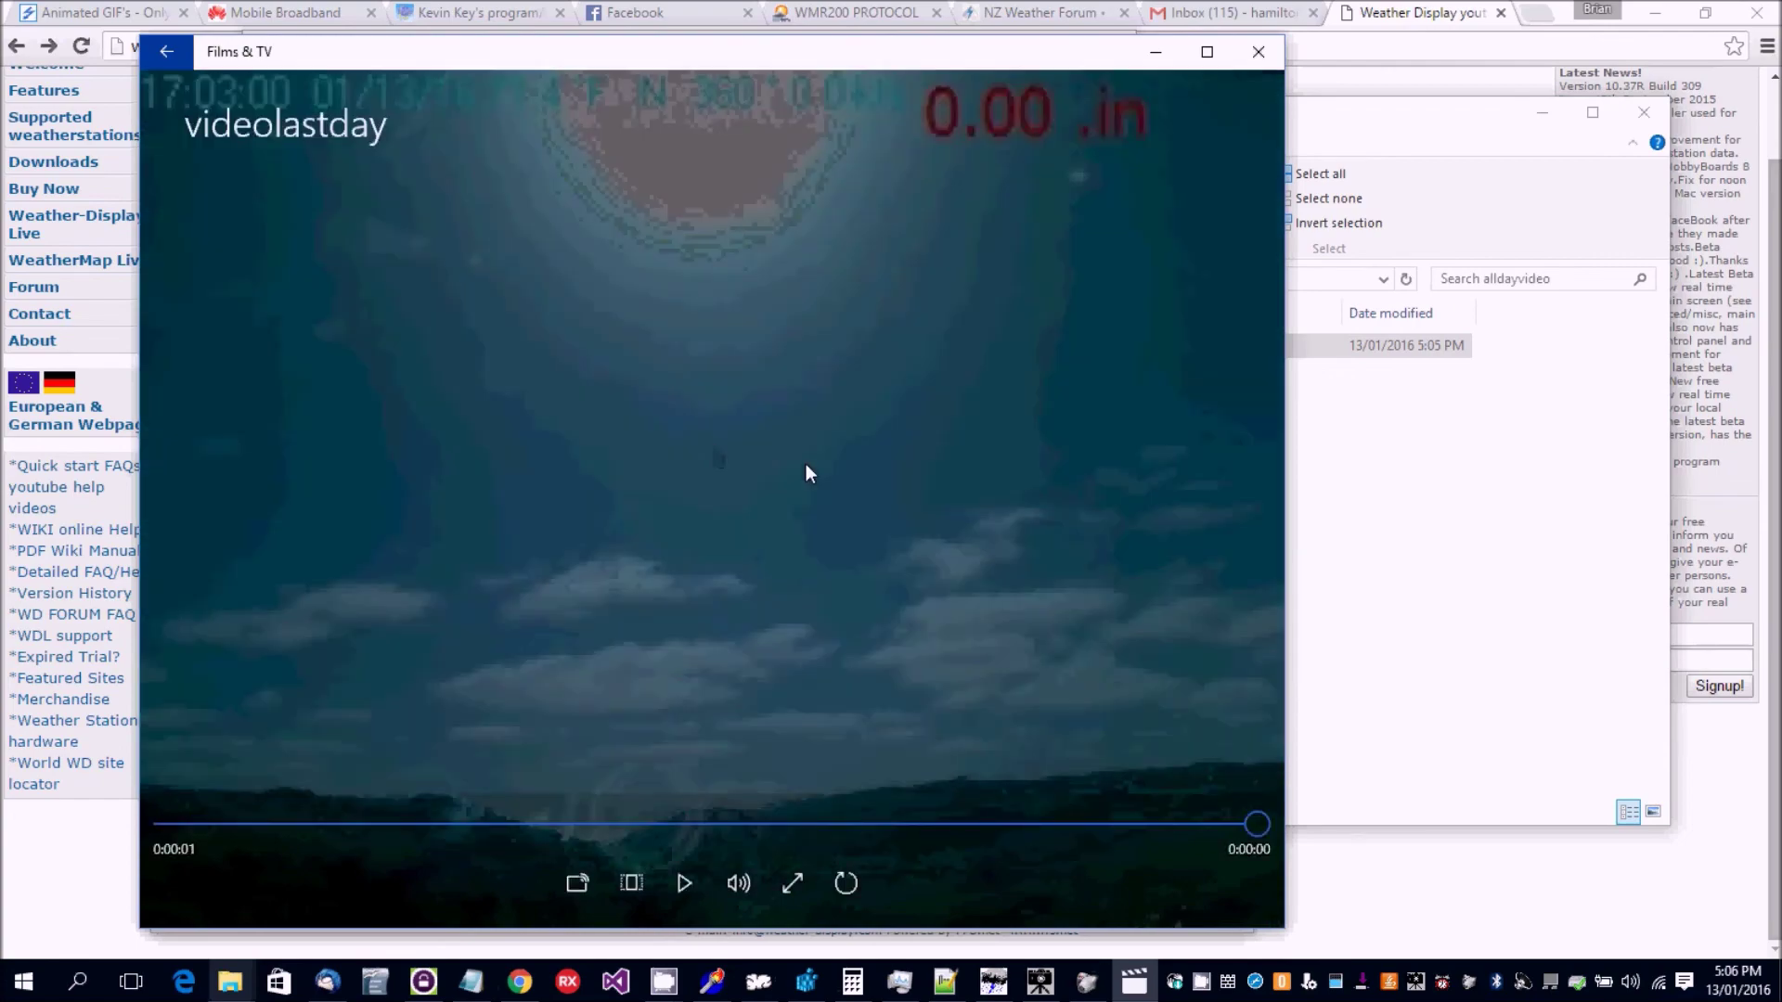
click(1258, 52)
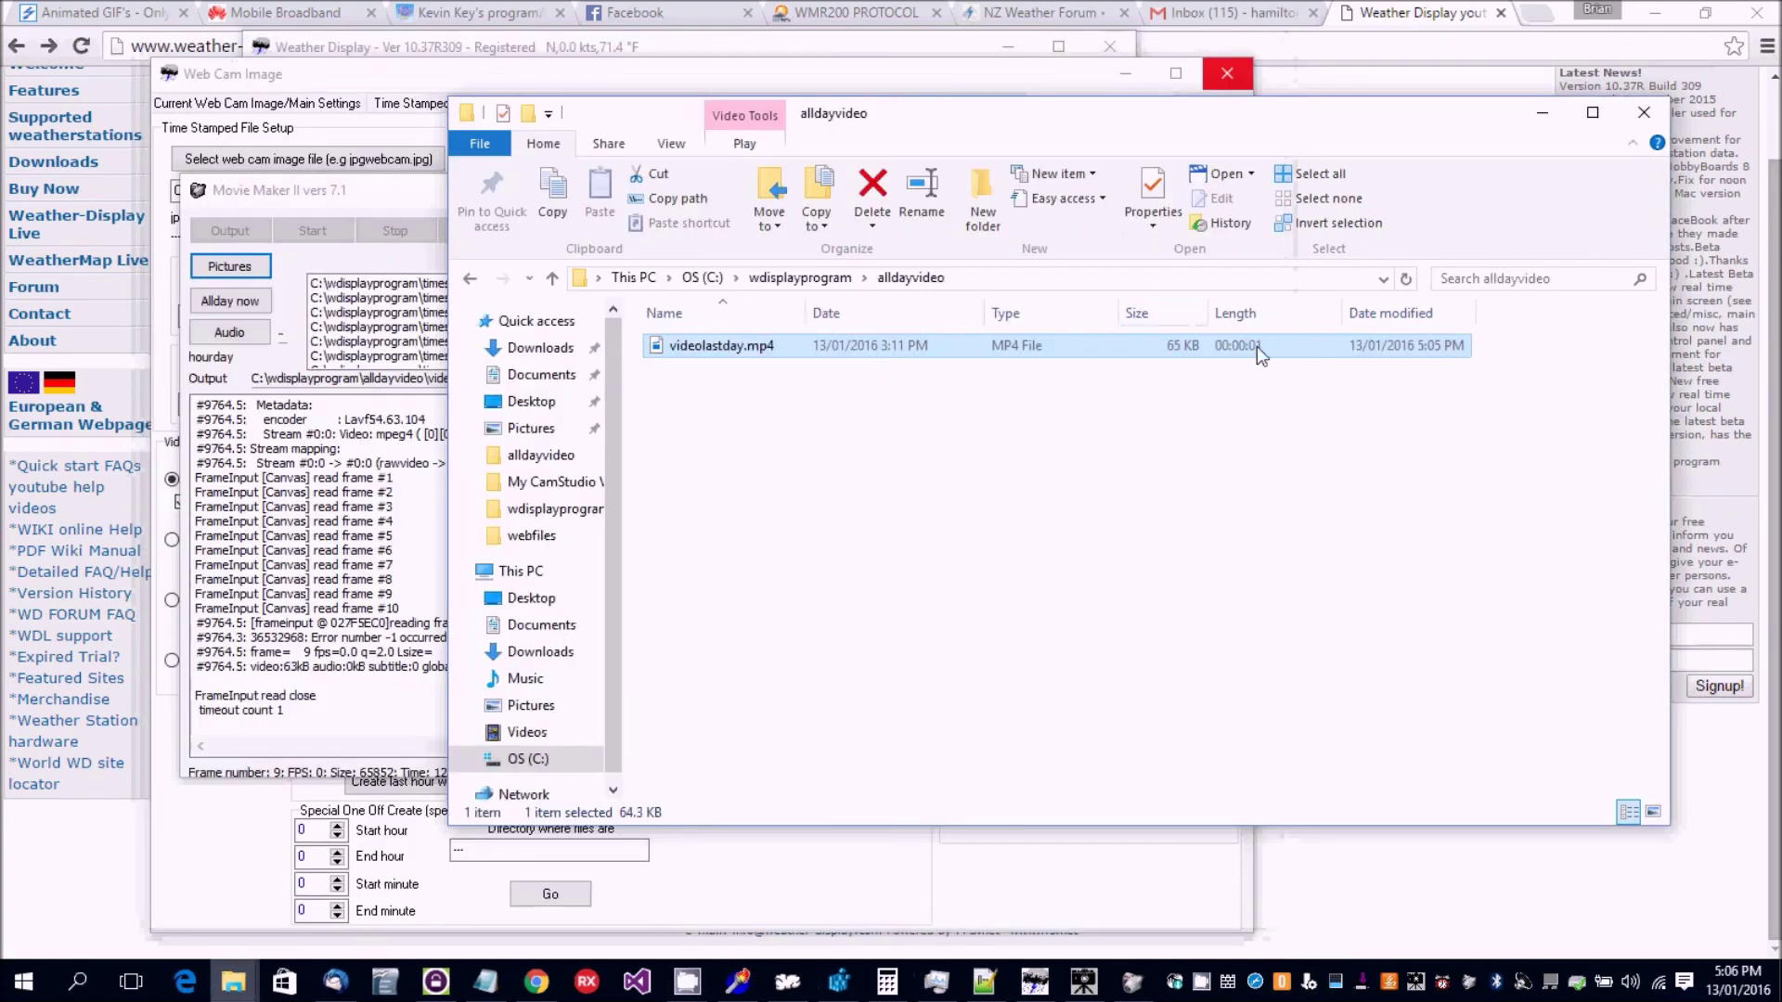
Step: Close Movie Maker, save the all day video setup, and return to the main weather screen
click(418, 206)
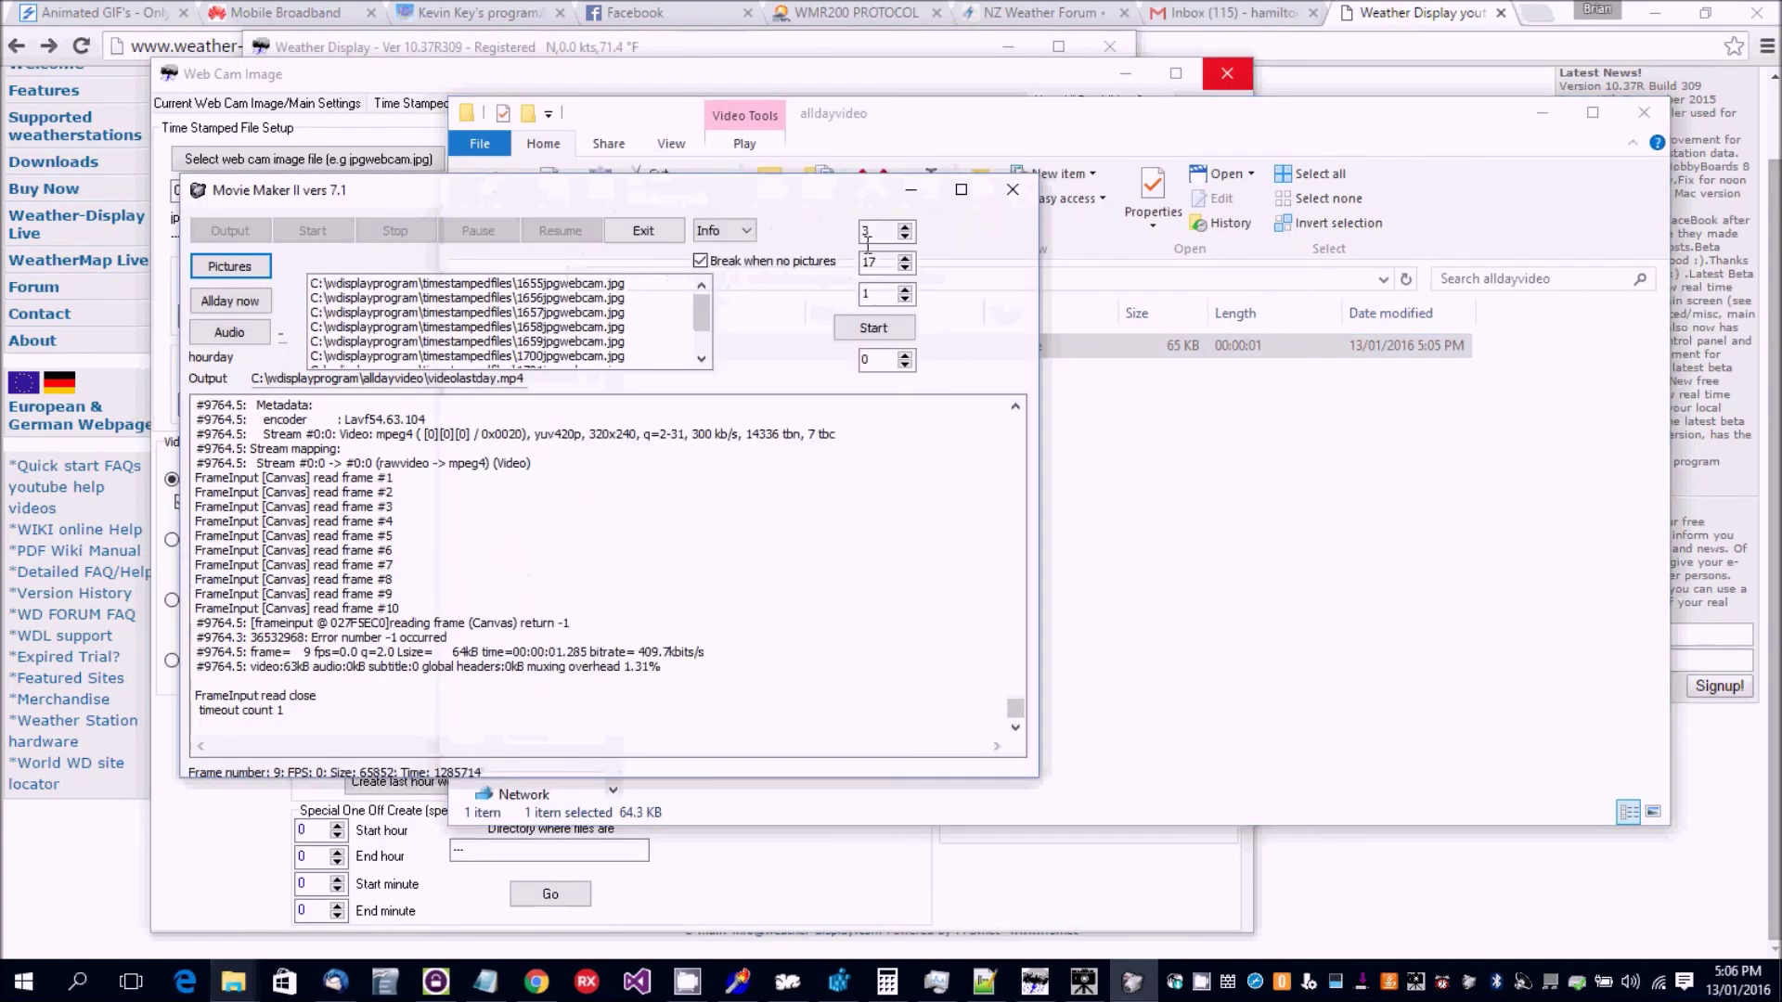
click(1010, 191)
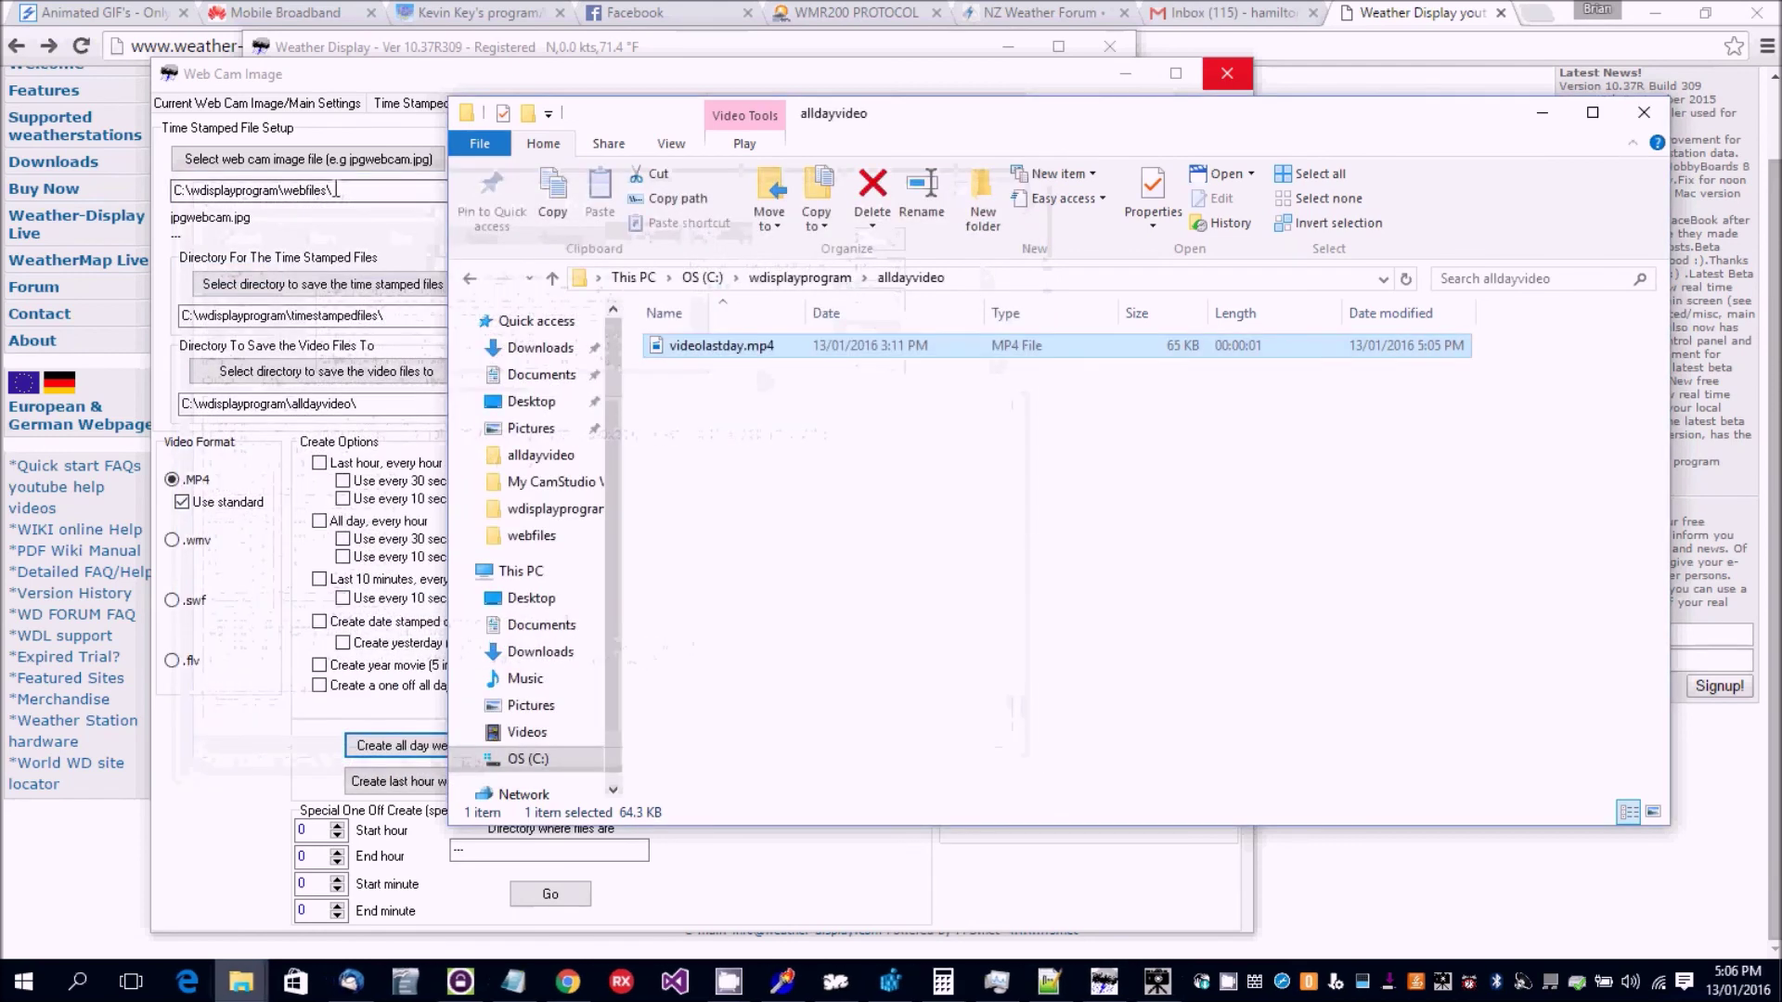
click(396, 74)
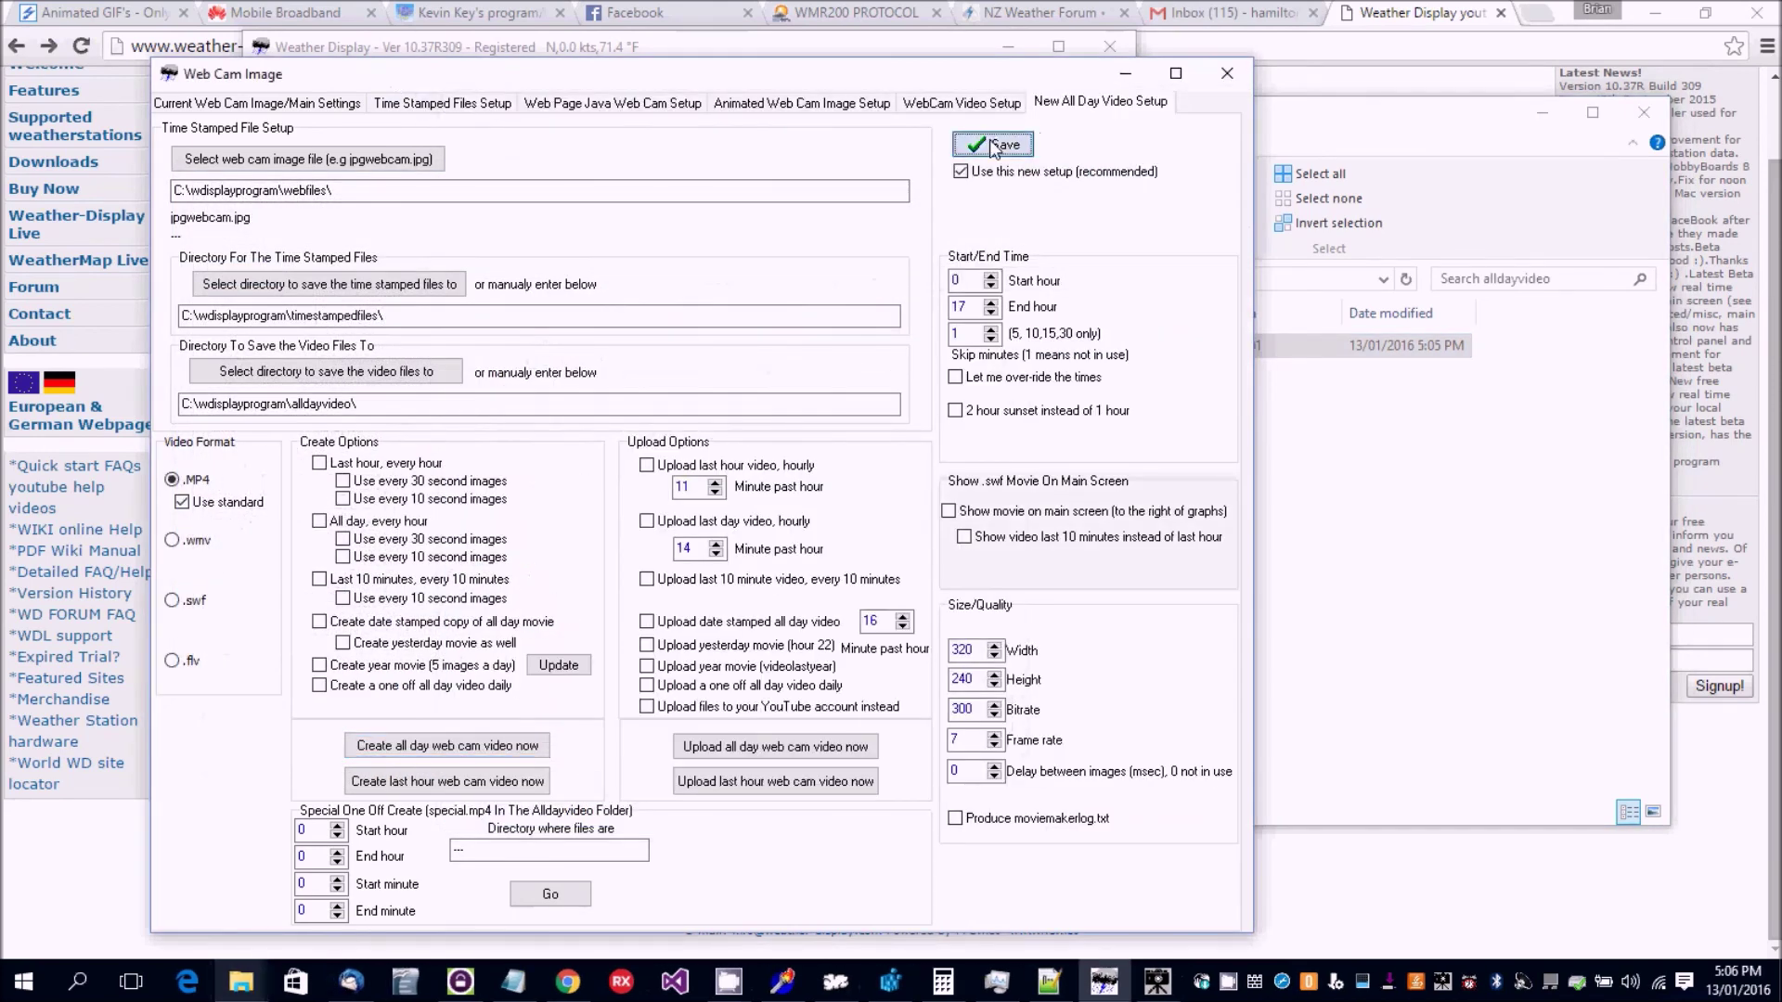
click(991, 141)
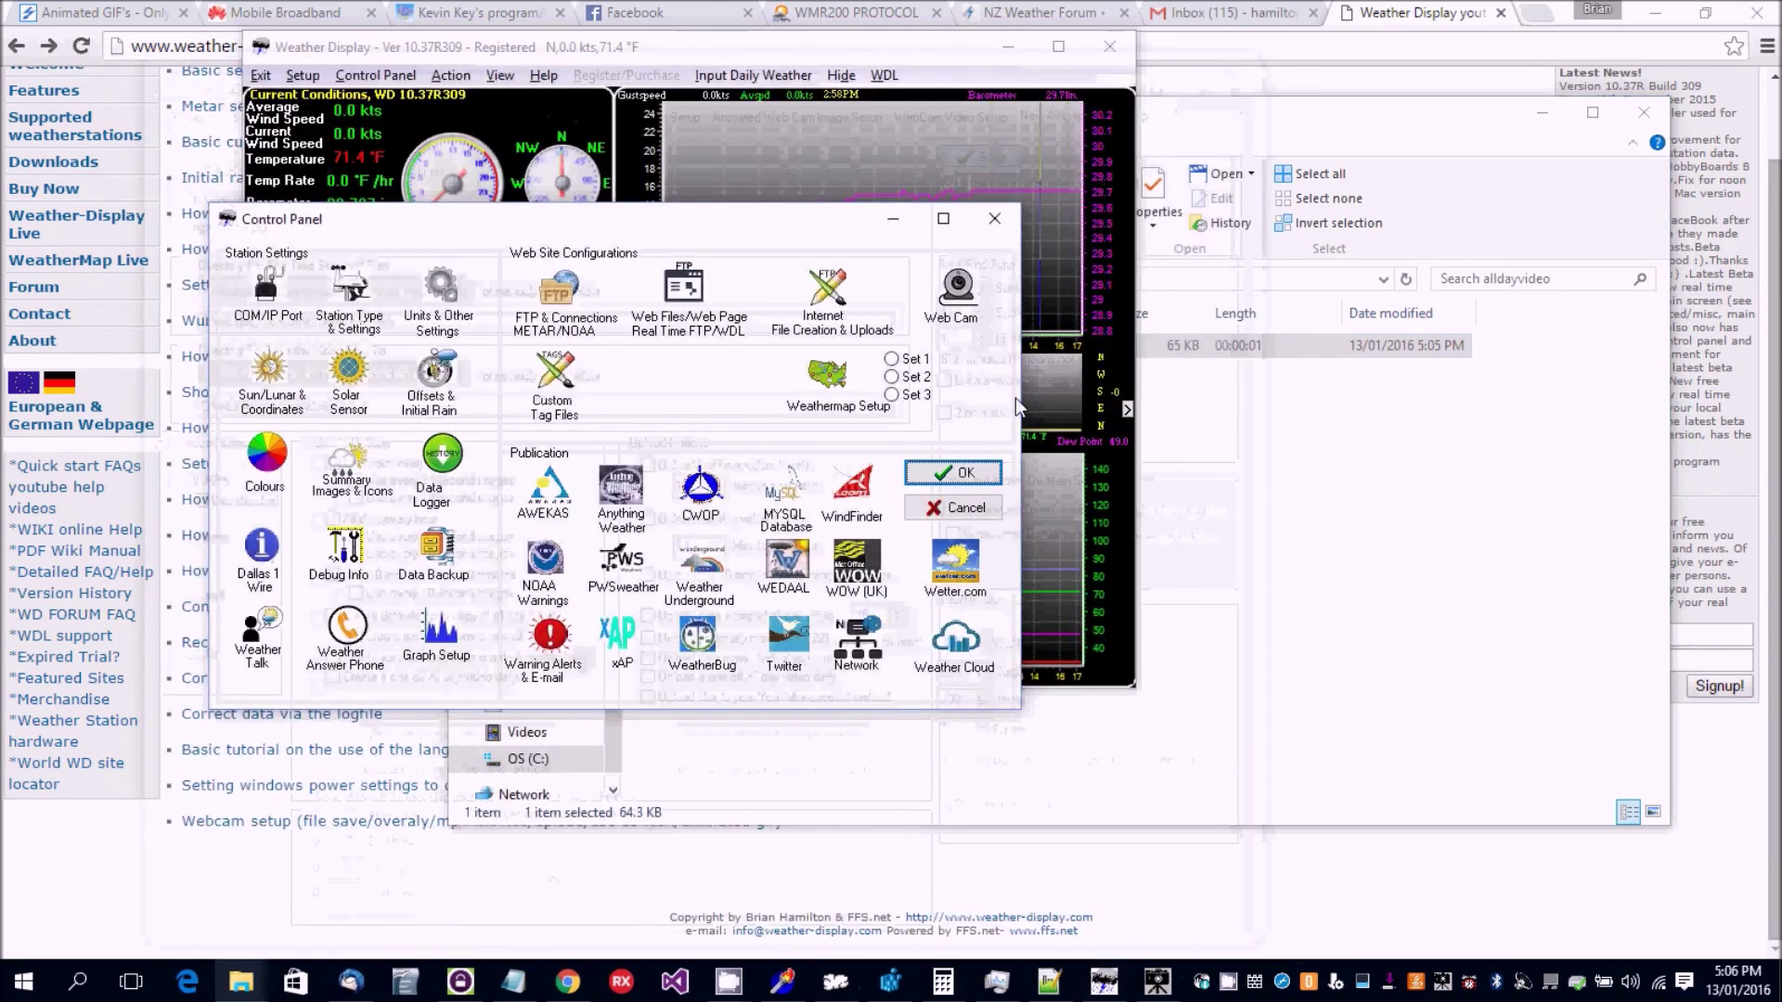
click(965, 474)
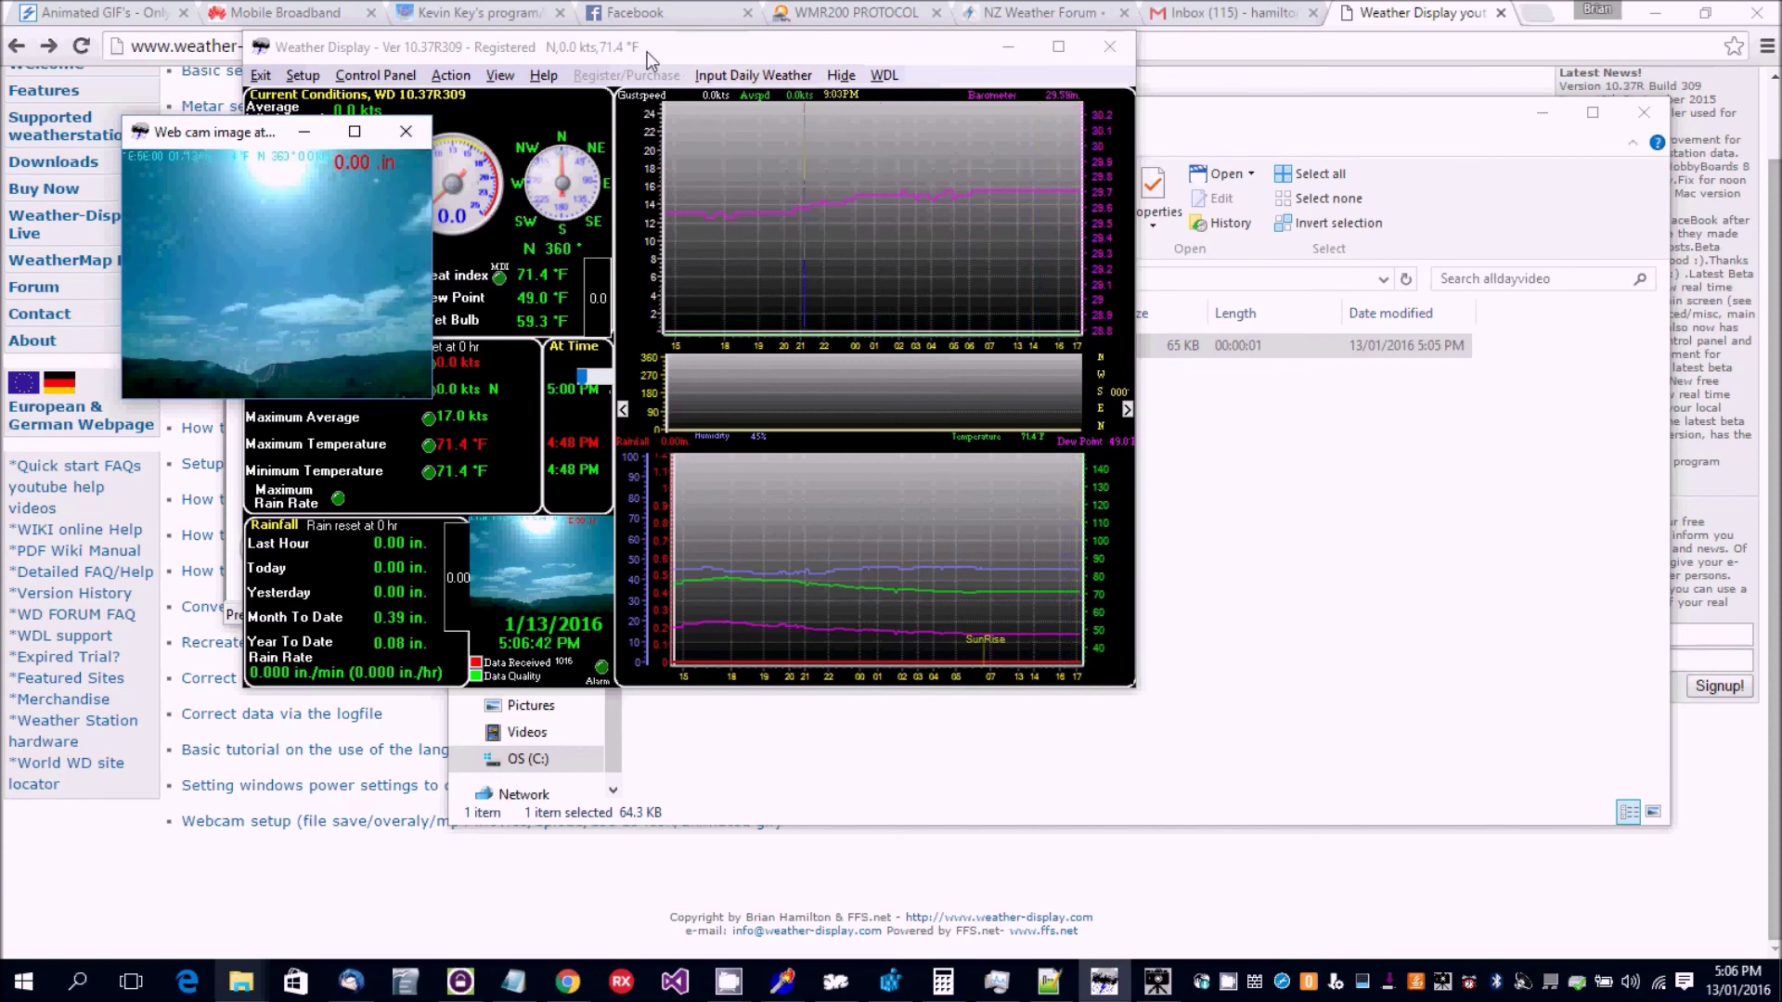
click(956, 290)
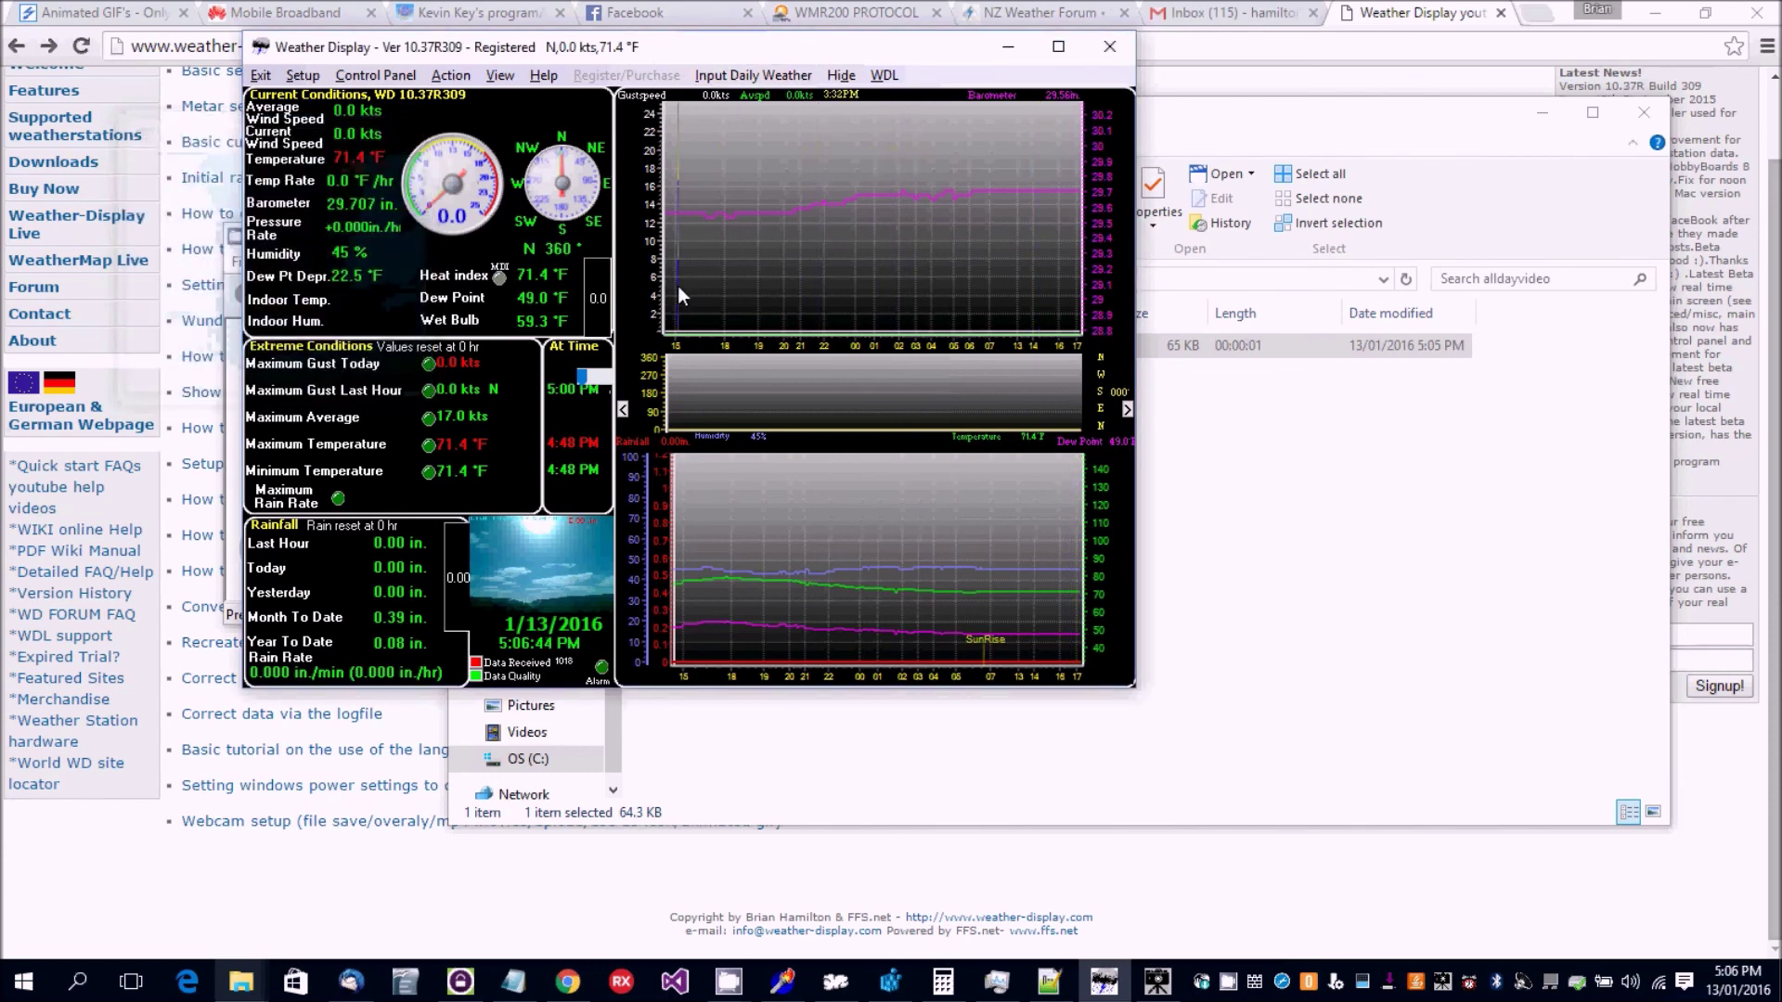